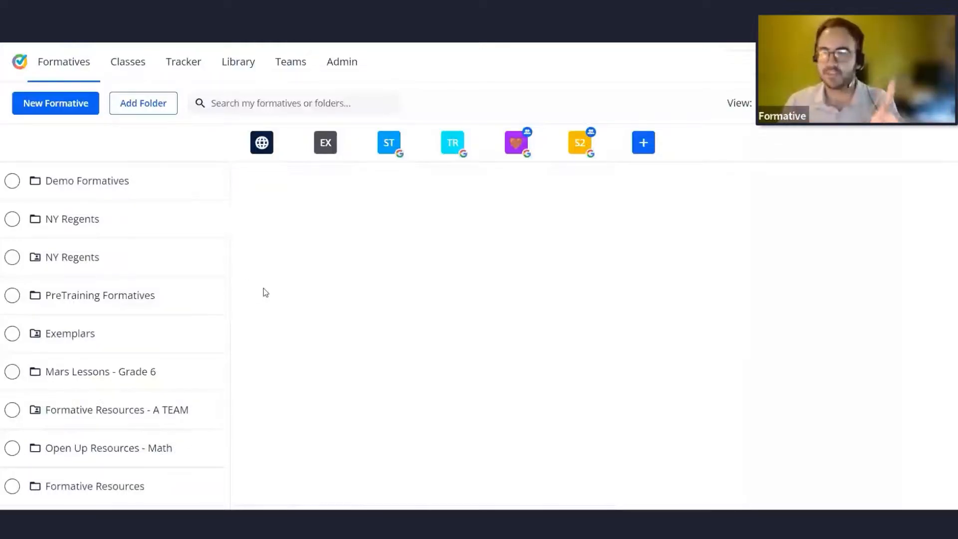
Create a new formative, open its add-item menu to view content and question types, and return to the formatives list.
{"action": "left_click", "coordinate": [65, 115]}
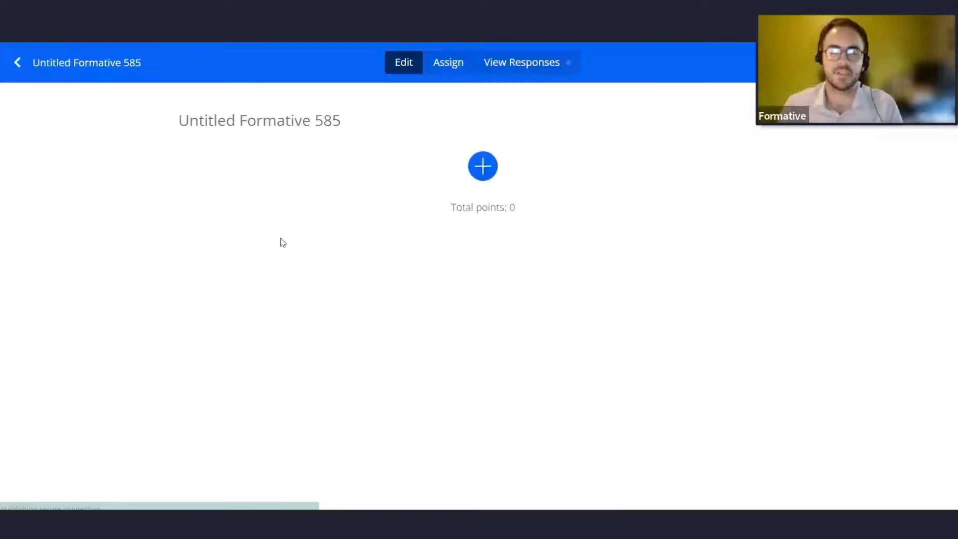
{"action": "left_click", "coordinate": [480, 165]}
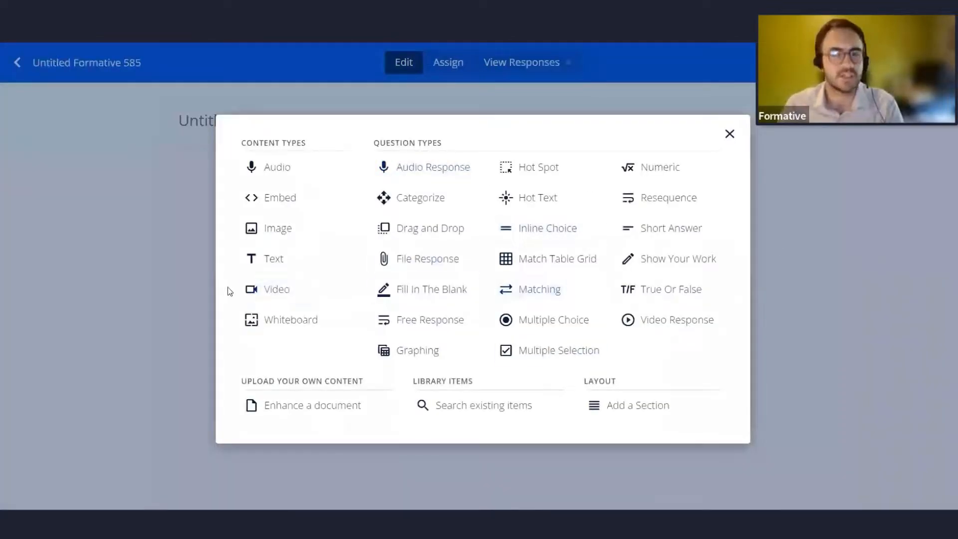
{"action": "left_click", "coordinate": [96, 207]}
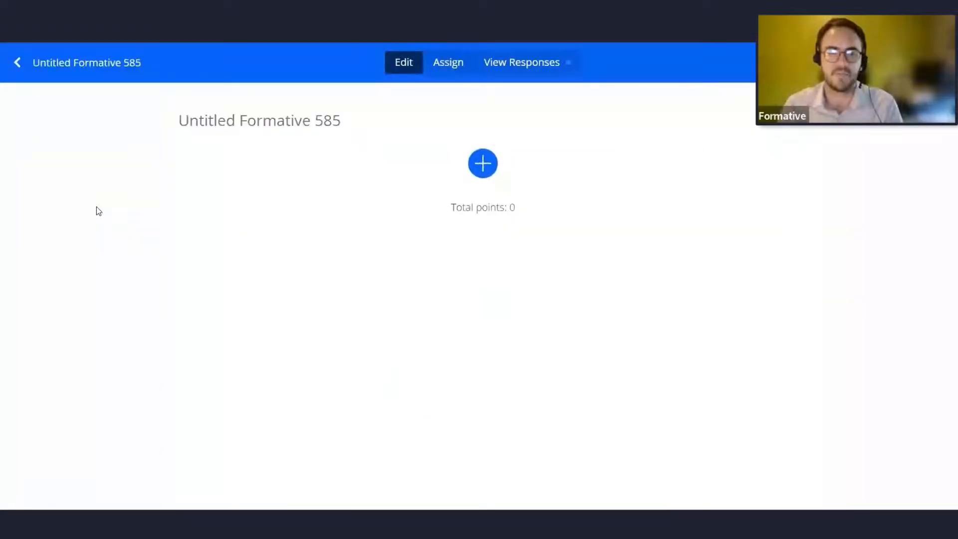
{"action": "left_click", "coordinate": [17, 62]}
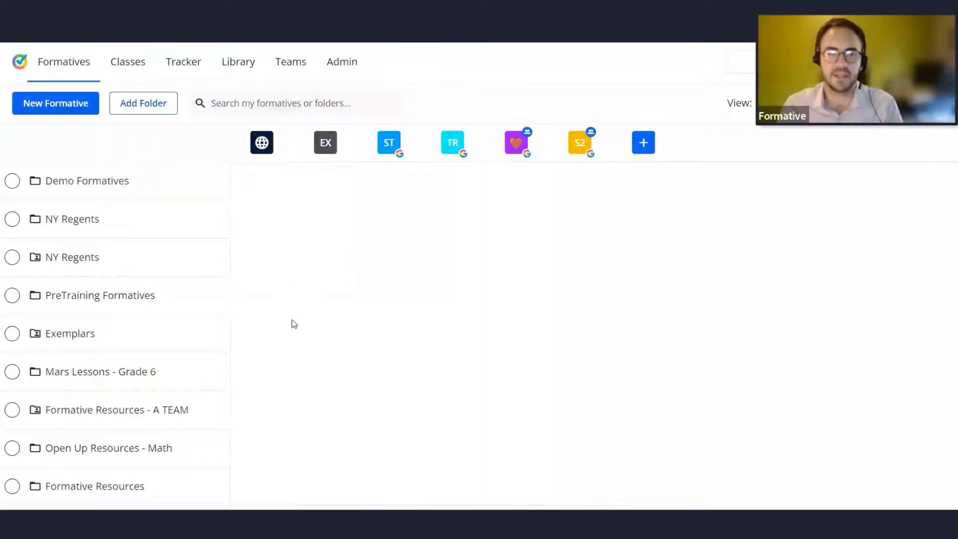
{"action": "left_click", "coordinate": [46, 182]}
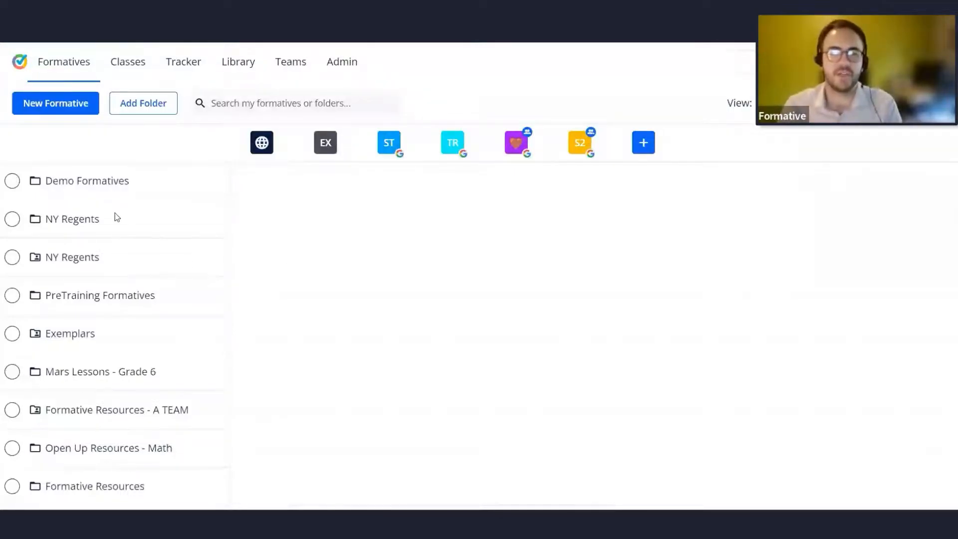
{"action": "scroll", "coordinate": [94, 190], "scroll_direction": "down", "scroll_amount": 1}
{"action": "scroll", "coordinate": [94, 190], "scroll_direction": "up", "scroll_amount": 1}
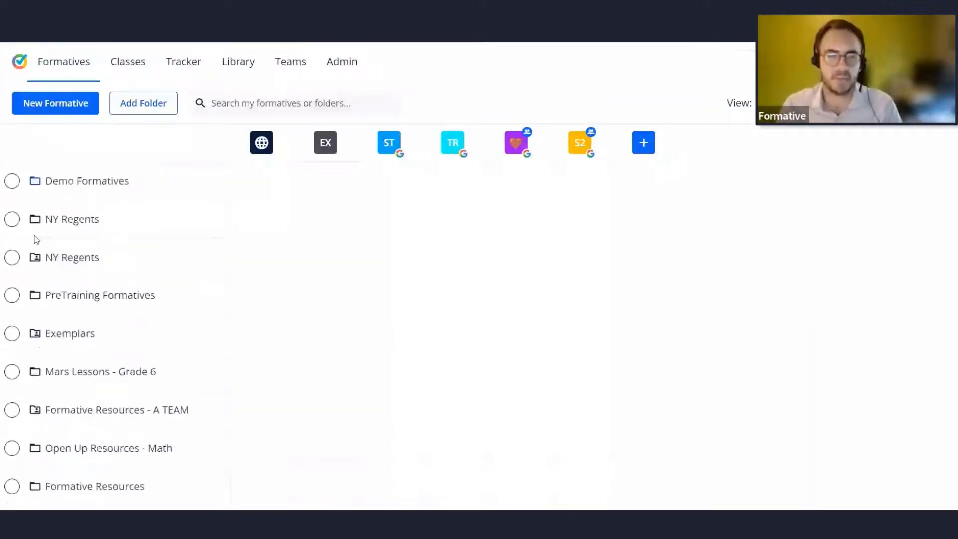
{"action": "scroll", "coordinate": [60, 444], "scroll_direction": "down", "scroll_amount": 6}
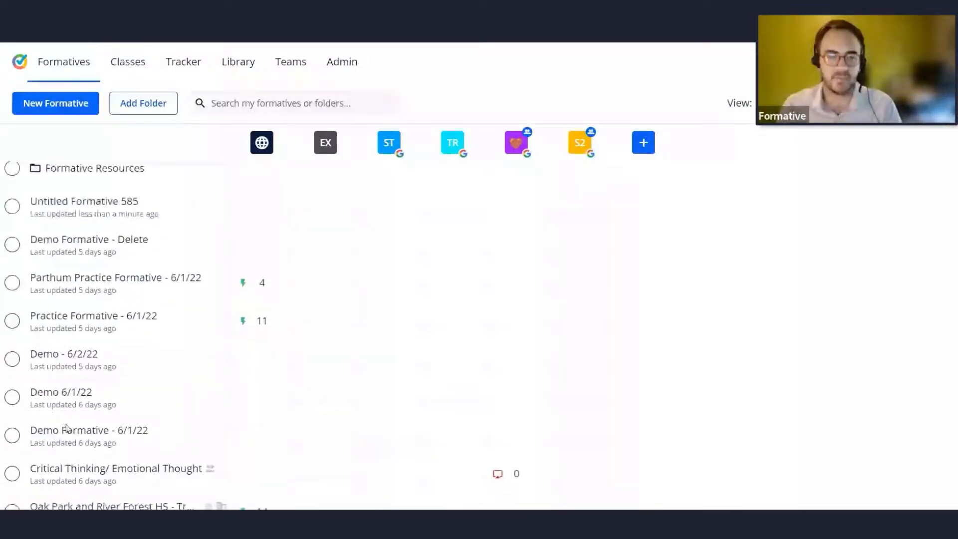
{"action": "scroll", "coordinate": [94, 388], "scroll_direction": "up", "scroll_amount": 6}
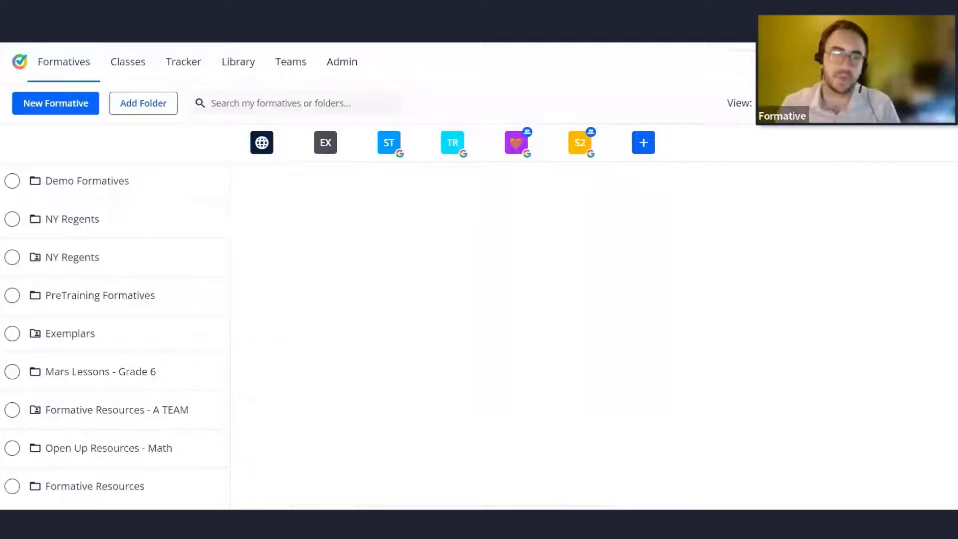
{"action": "key", "text": "alt+Tab"}
{"action": "key", "text": "Left"}
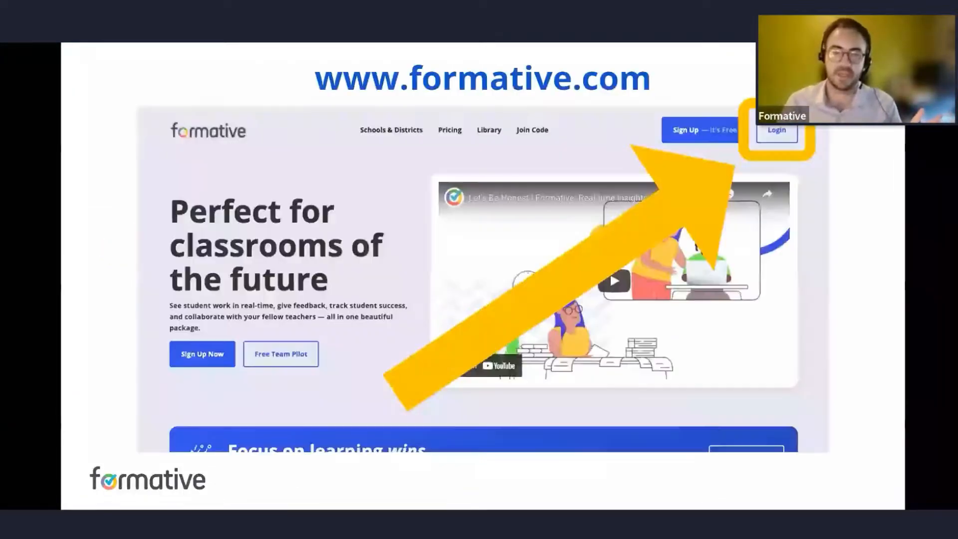
{"action": "key", "text": "Left"}
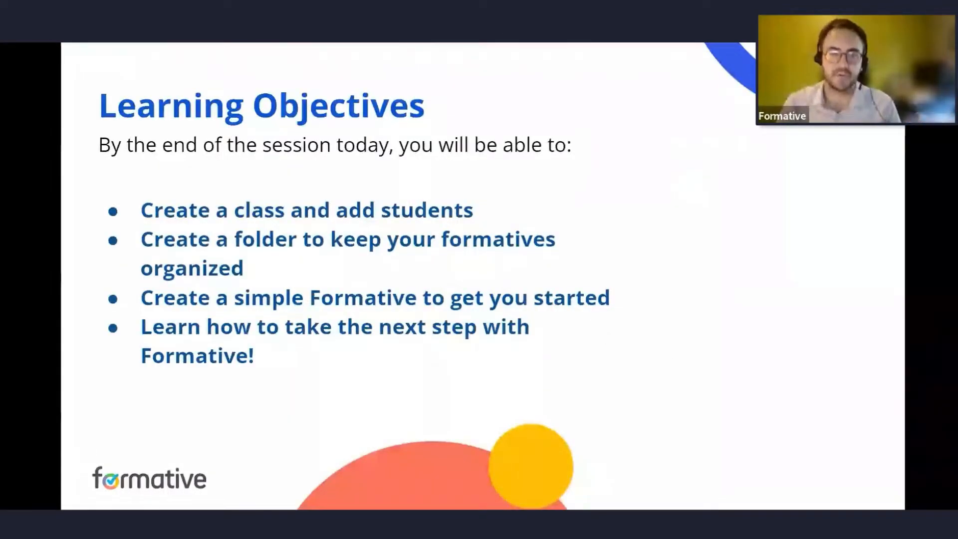
{"action": "key", "text": "Right"}
{"action": "key", "text": "Right"}
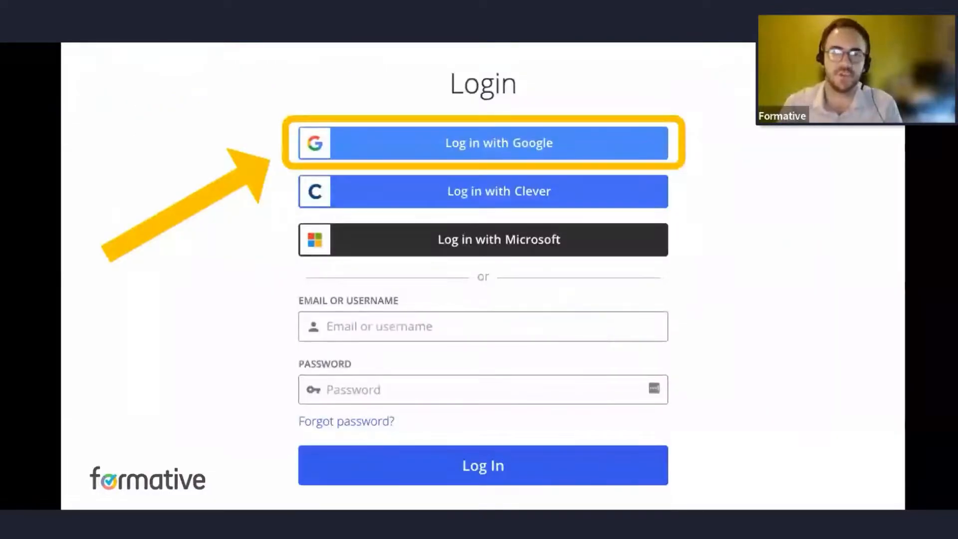
{"action": "key", "text": "alt+Tab"}
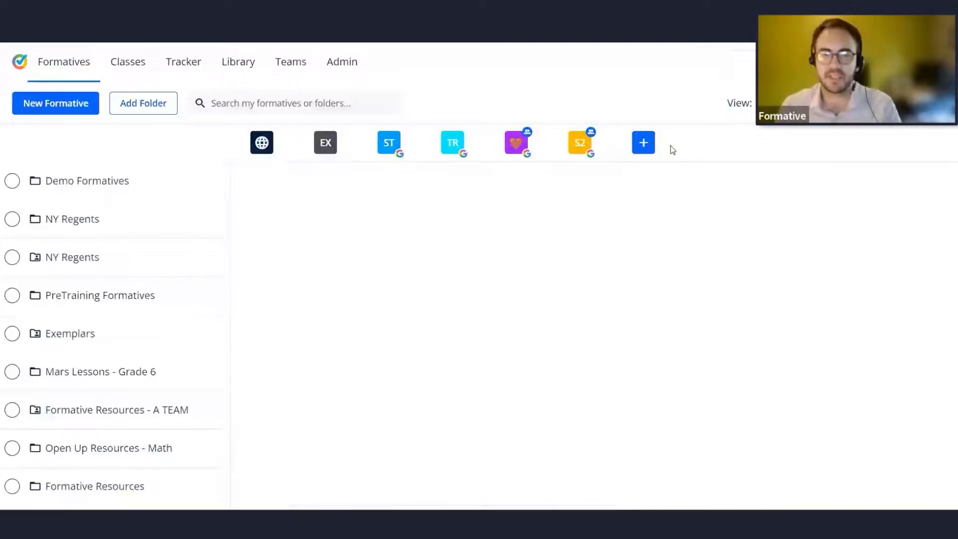
{"action": "key", "text": "ctrl"}
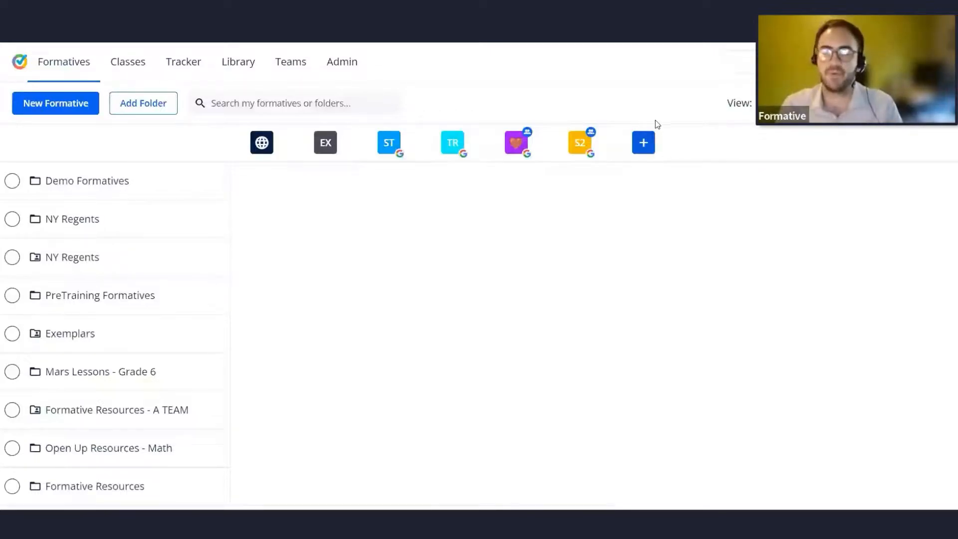
Start a new class named Summer School 2022 - Virtual and give it the yellow class colour.
{"action": "left_click", "coordinate": [644, 144]}
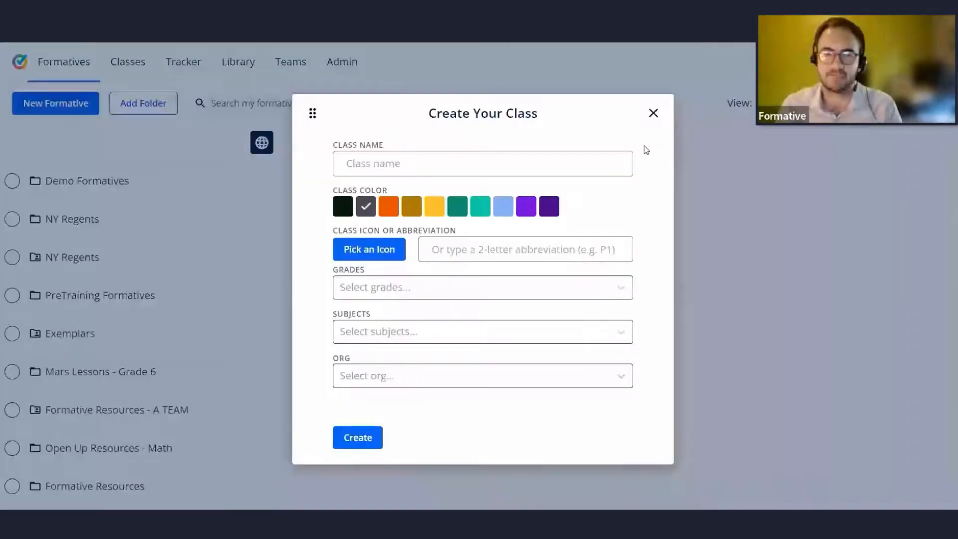
{"action": "left_click", "coordinate": [462, 165]}
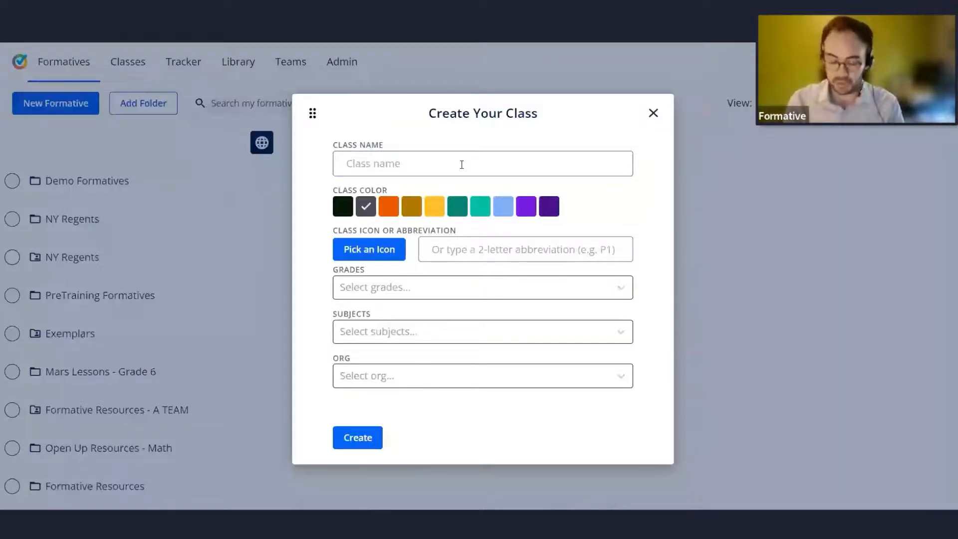
{"action": "type", "text": "Summer School"}
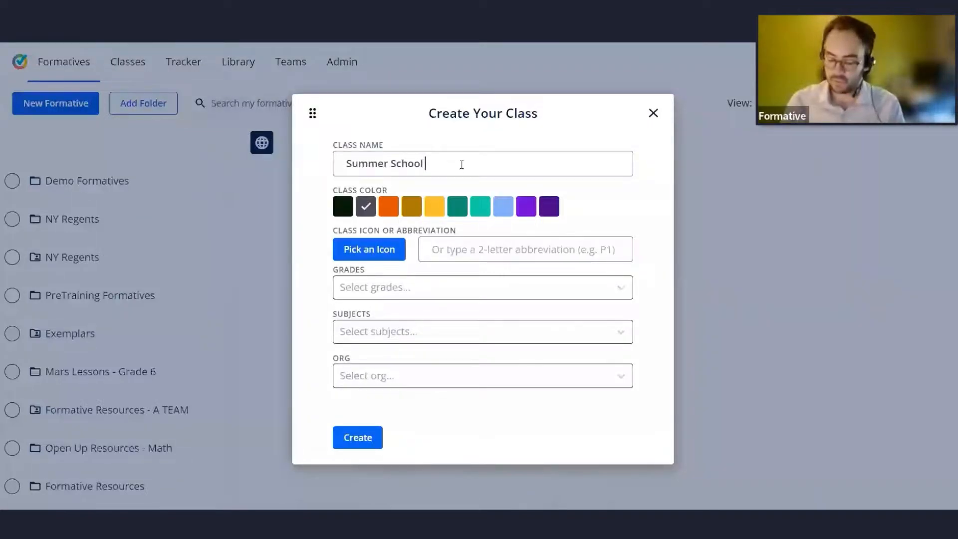
{"action": "type", "text": "2022"}
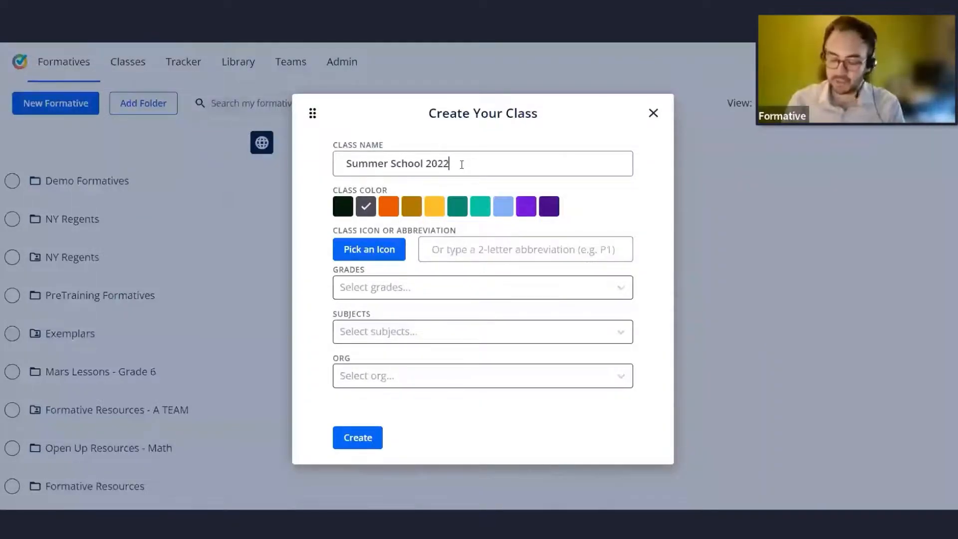
{"action": "type", "text": " - Virtual"}
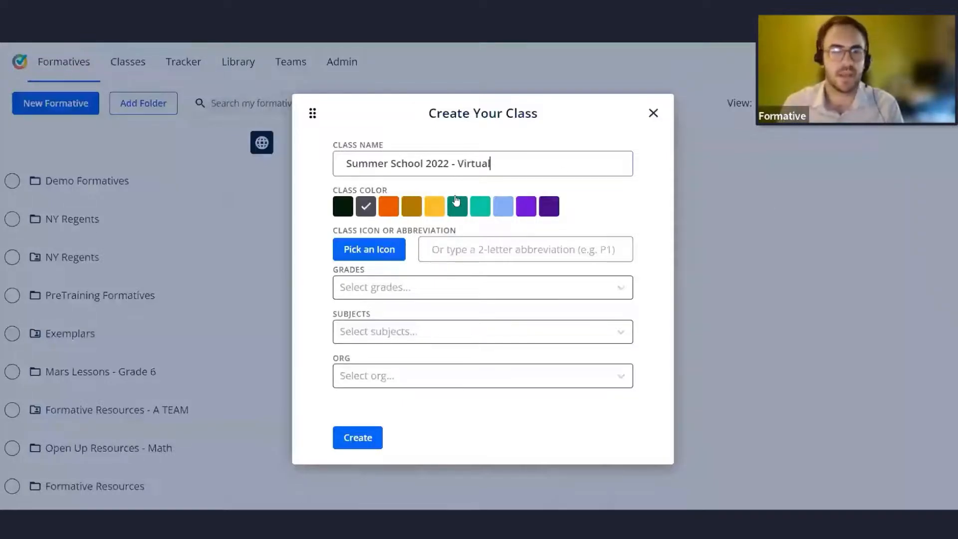
{"action": "left_click", "coordinate": [434, 207]}
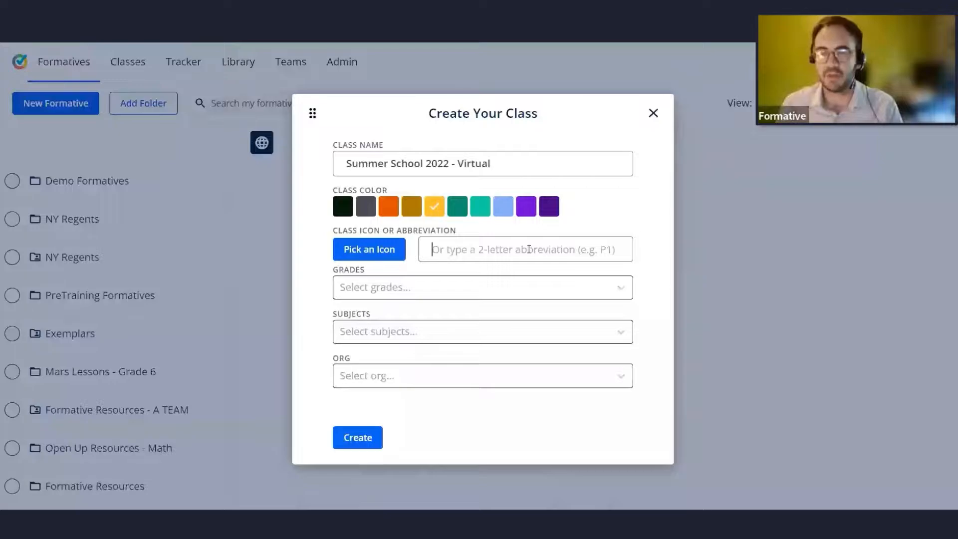
{"action": "type", "text": "SH"}
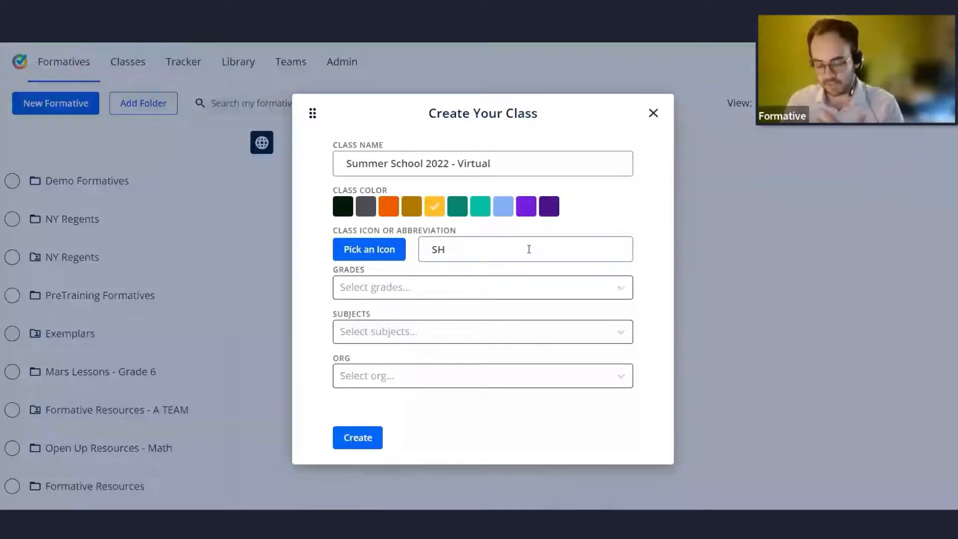
{"action": "key", "text": "BackSpace"}
{"action": "key", "text": "BackSpace"}
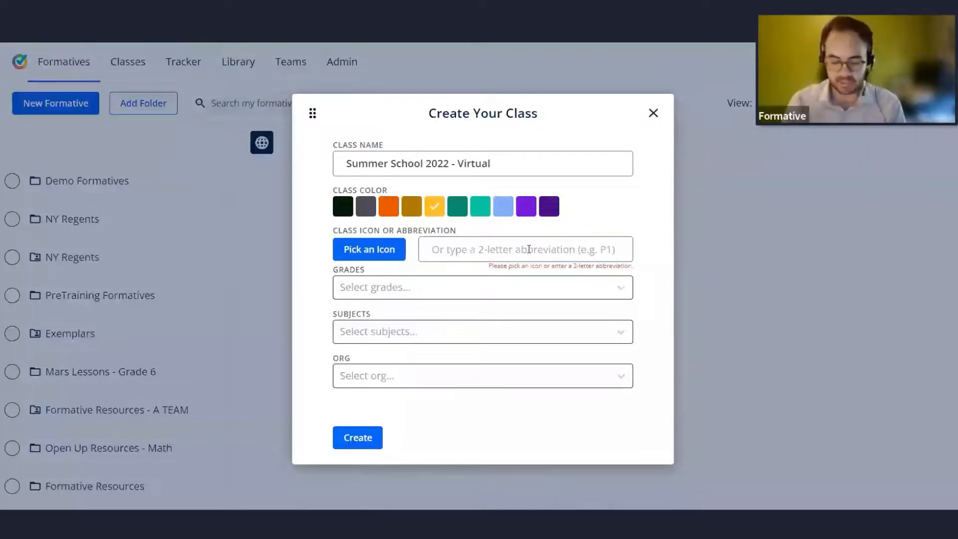
{"action": "type", "text": "A1"}
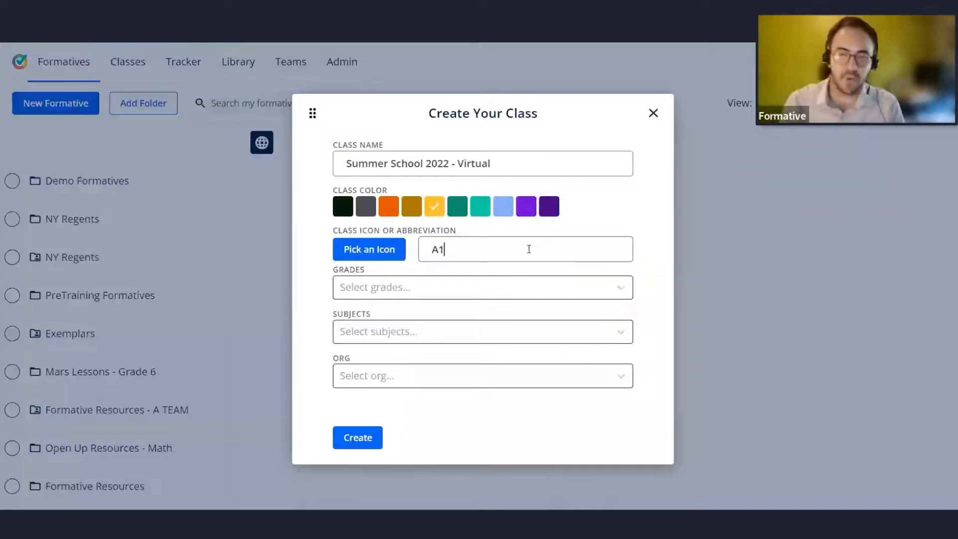
{"action": "key", "text": "BackSpace"}
{"action": "key", "text": "BackSpace"}
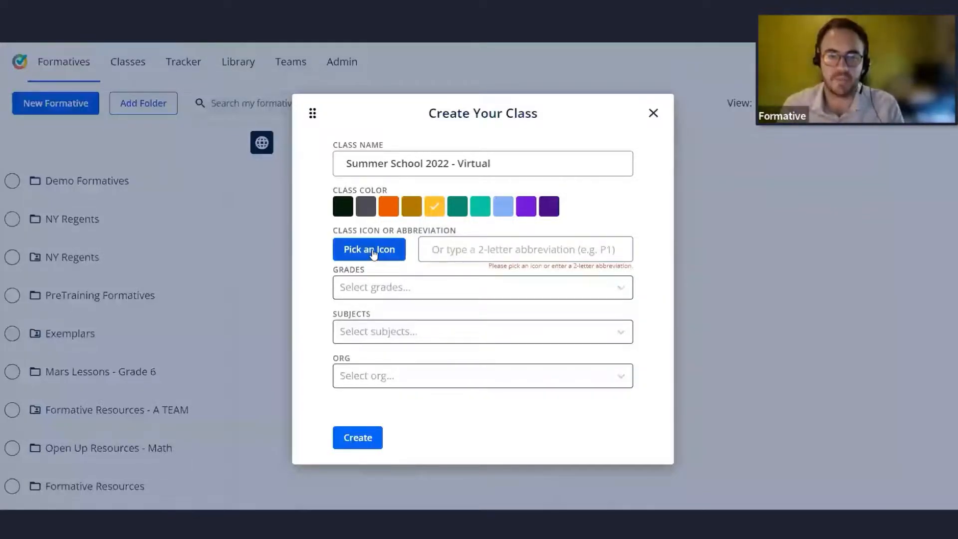
Pick the laptop icon as the class icon.
{"action": "left_click", "coordinate": [374, 254]}
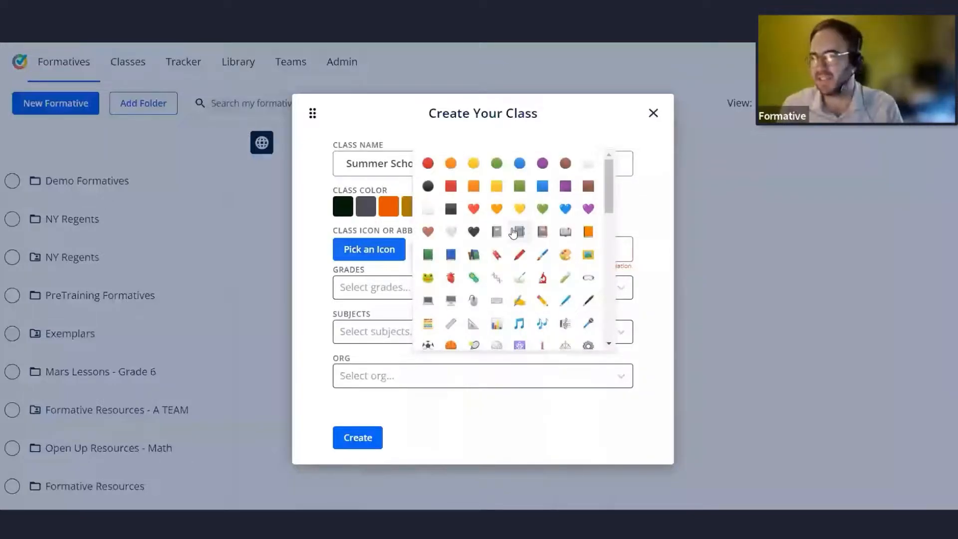
{"action": "scroll", "coordinate": [514, 240], "scroll_direction": "down", "scroll_amount": 4}
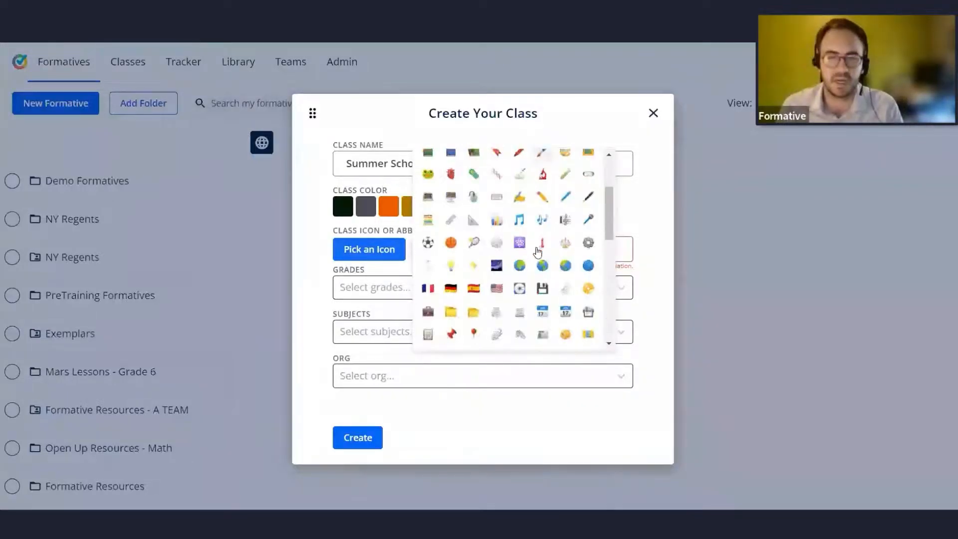
{"action": "scroll", "coordinate": [516, 252], "scroll_direction": "up", "scroll_amount": 4}
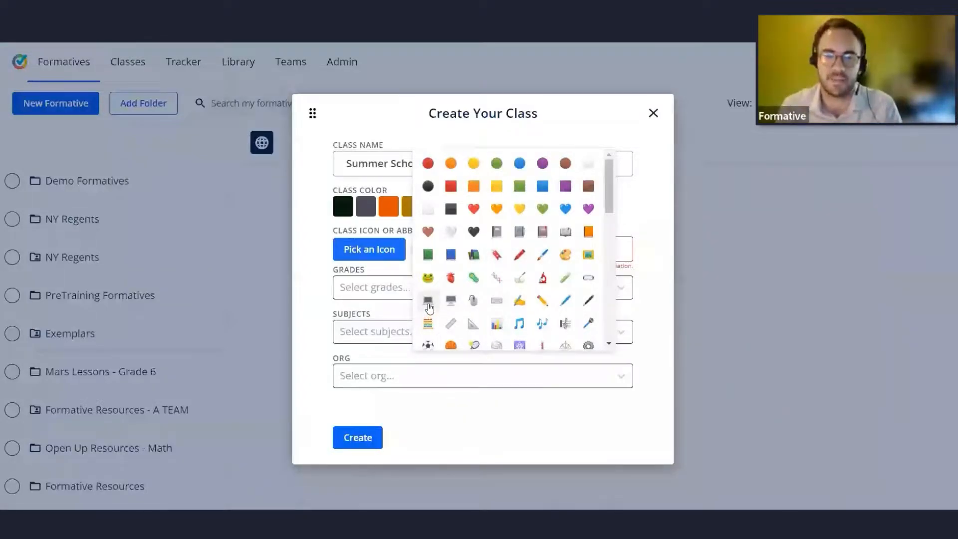
{"action": "key", "text": "ctrl"}
{"action": "key", "text": "ctrl"}
{"action": "key", "text": "ctrl"}
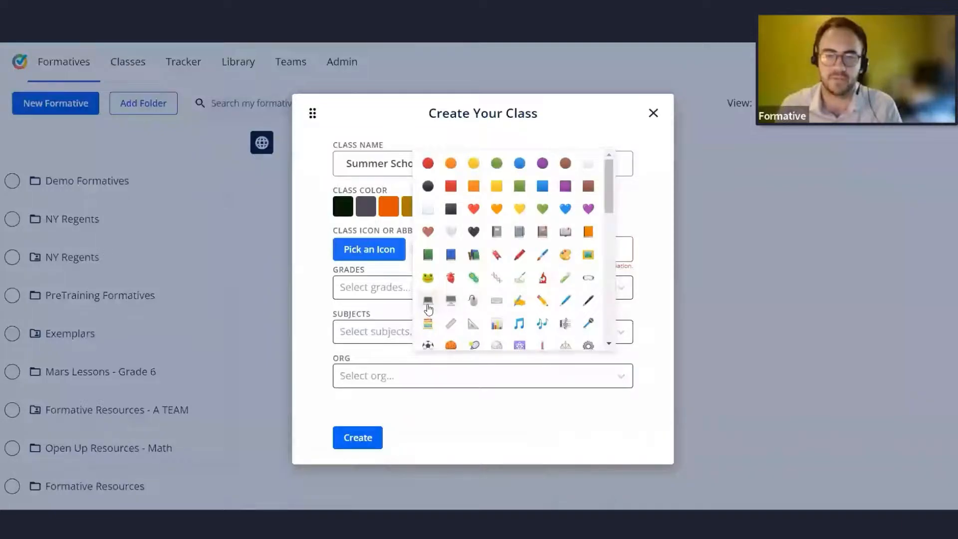
{"action": "left_click", "coordinate": [428, 304]}
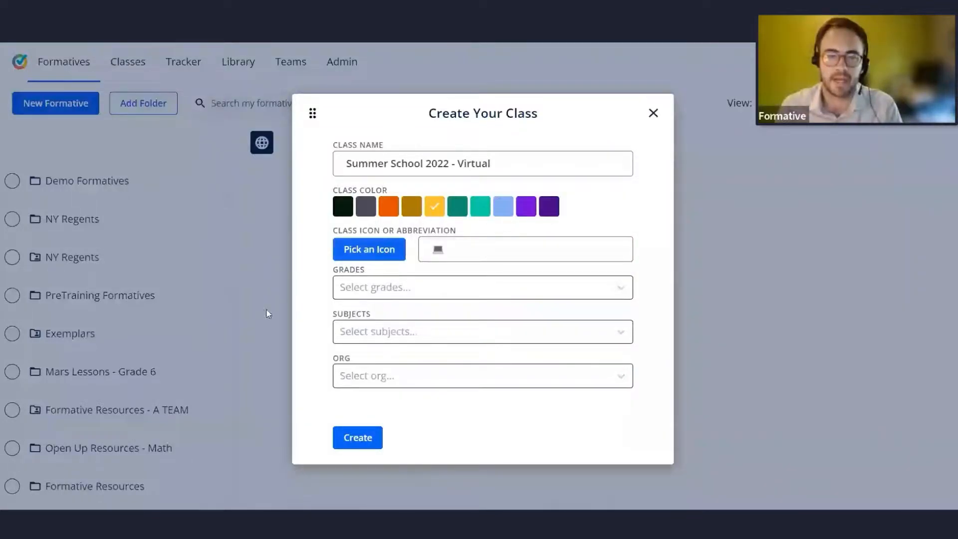
Set the class grade to 9th.
{"action": "left_click", "coordinate": [415, 293]}
{"action": "scroll", "coordinate": [443, 333], "scroll_direction": "down", "scroll_amount": 3}
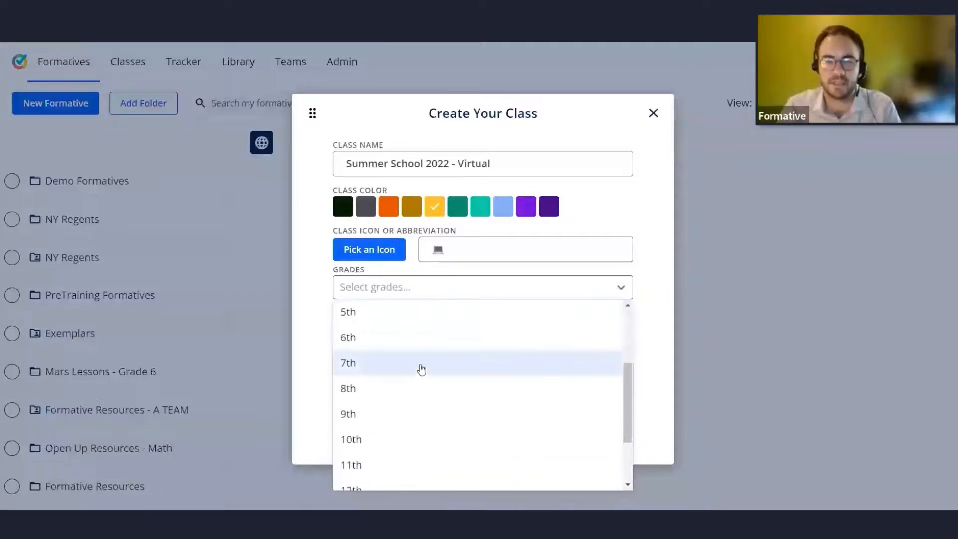
{"action": "left_click", "coordinate": [385, 414]}
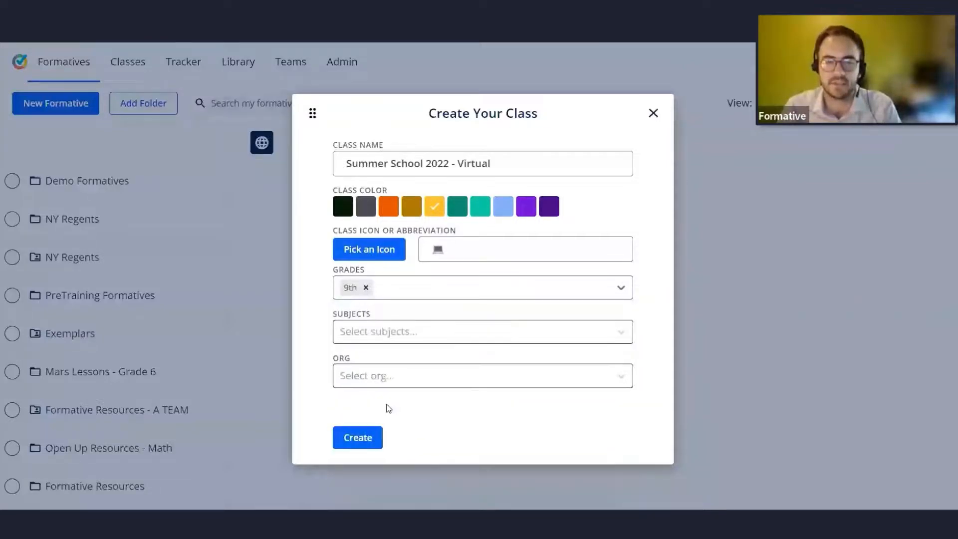
Set the class subject to ELA.
{"action": "left_click", "coordinate": [419, 332]}
{"action": "scroll", "coordinate": [459, 400], "scroll_direction": "down", "scroll_amount": 3}
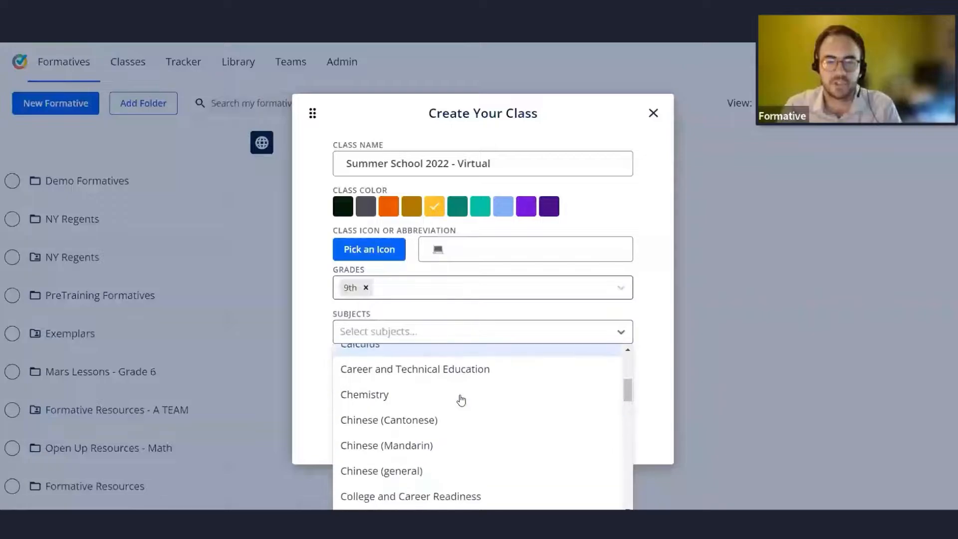
{"action": "scroll", "coordinate": [461, 399], "scroll_direction": "down", "scroll_amount": 5}
{"action": "scroll", "coordinate": [461, 399], "scroll_direction": "up", "scroll_amount": 3}
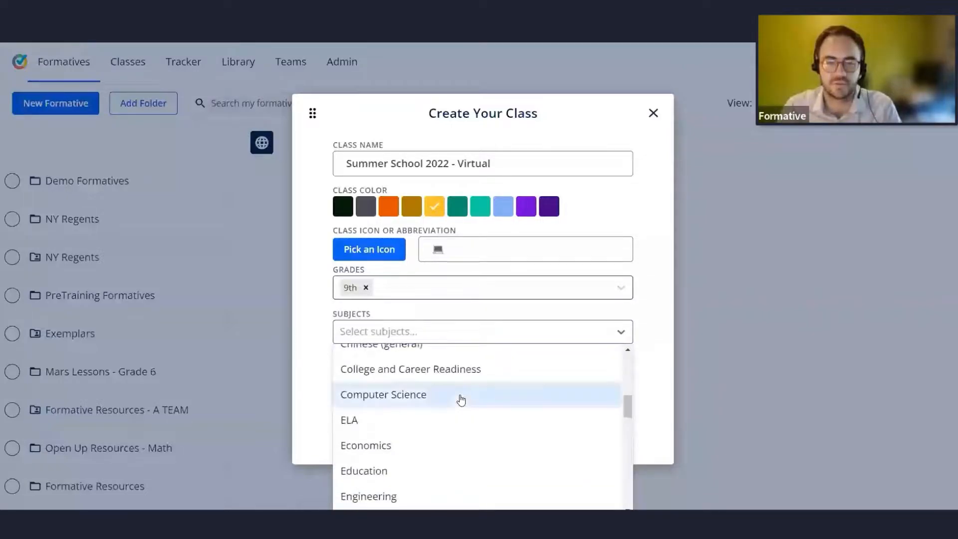
{"action": "left_click", "coordinate": [399, 419]}
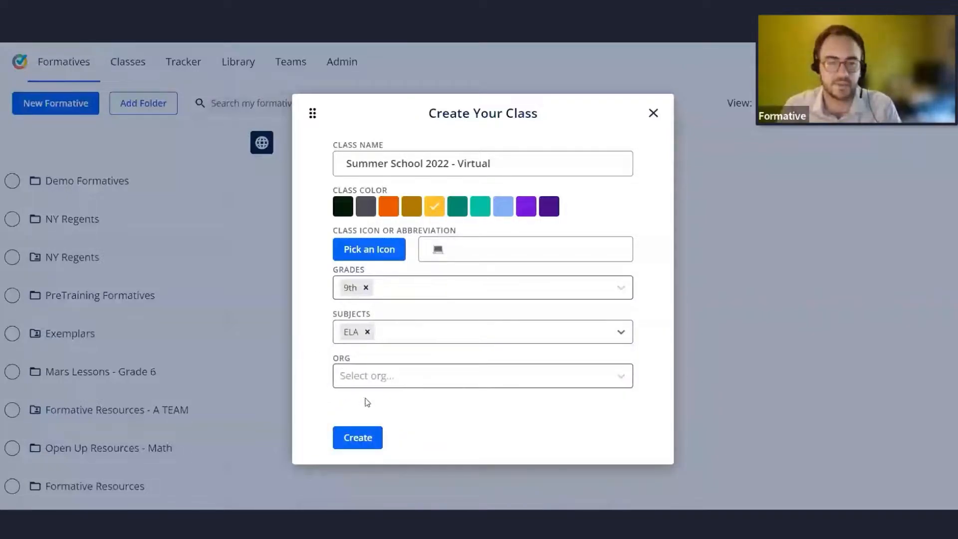
Set the class org to Hudon Academy for Brilliance and create the class.
{"action": "left_click", "coordinate": [422, 382]}
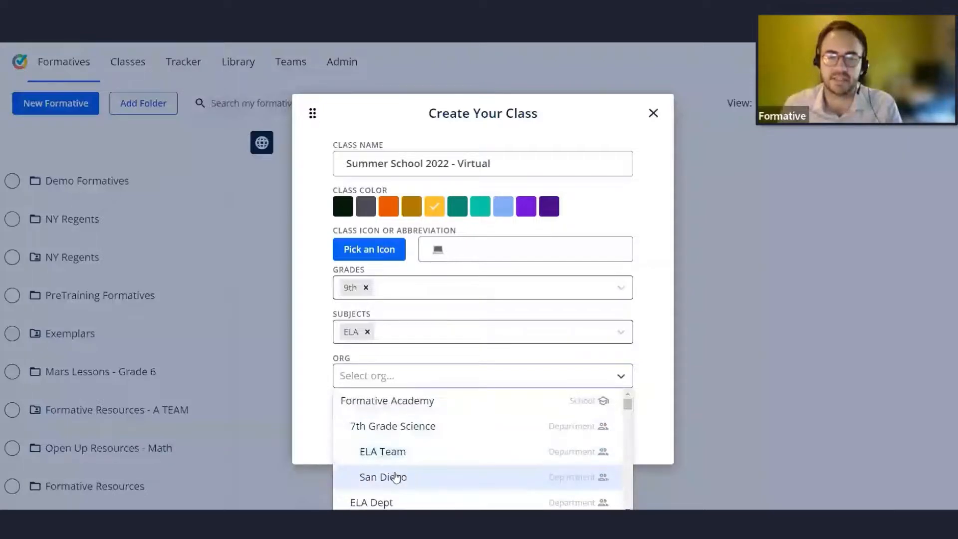
{"action": "scroll", "coordinate": [464, 424], "scroll_direction": "down", "scroll_amount": 10}
{"action": "scroll", "coordinate": [457, 431], "scroll_direction": "up", "scroll_amount": 1}
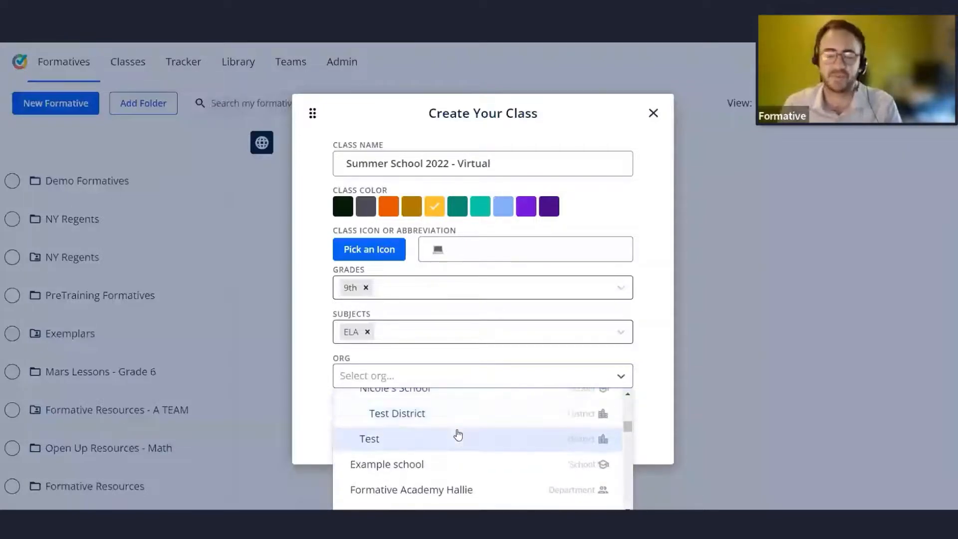
{"action": "scroll", "coordinate": [458, 437], "scroll_direction": "down", "scroll_amount": 10}
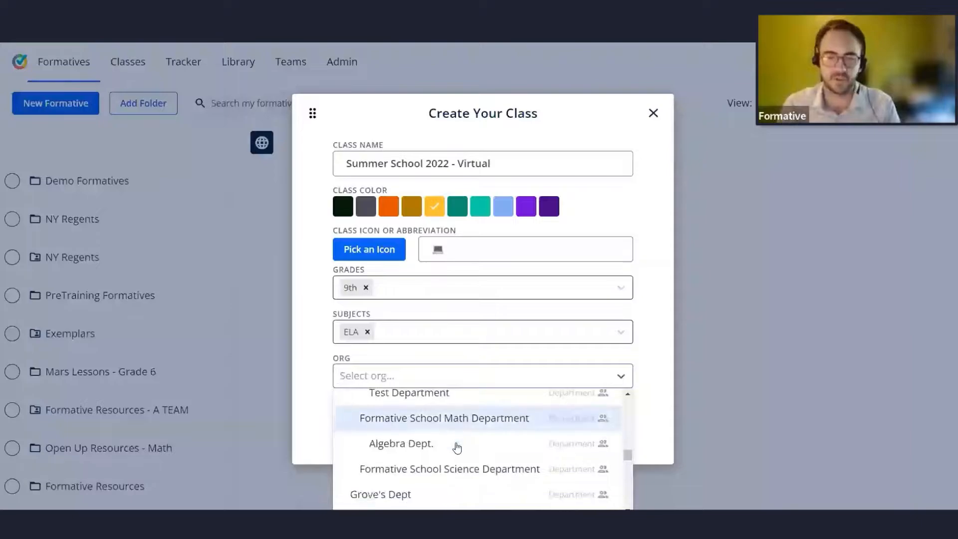
{"action": "scroll", "coordinate": [457, 448], "scroll_direction": "down", "scroll_amount": 10}
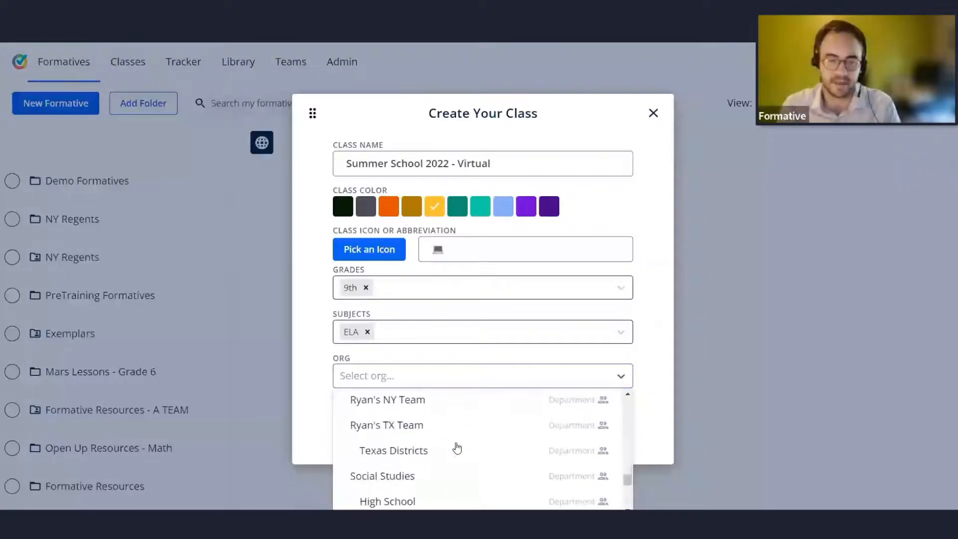
{"action": "scroll", "coordinate": [458, 448], "scroll_direction": "down", "scroll_amount": 5}
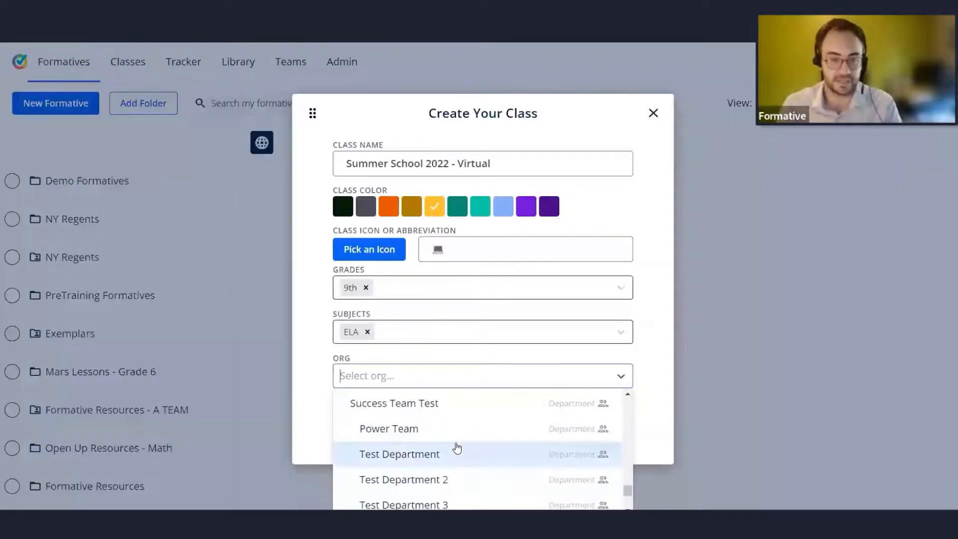
{"action": "scroll", "coordinate": [457, 447], "scroll_direction": "down", "scroll_amount": 3}
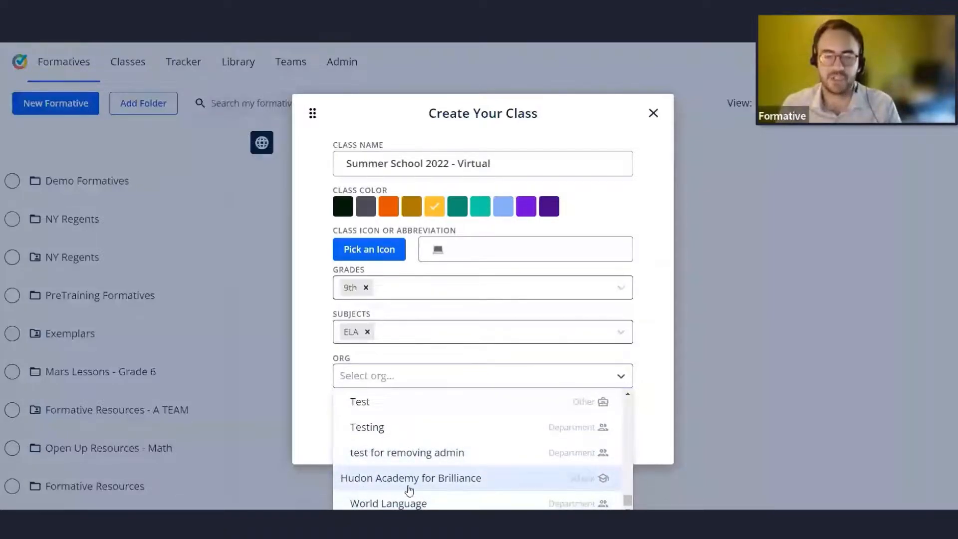
{"action": "left_click", "coordinate": [512, 481]}
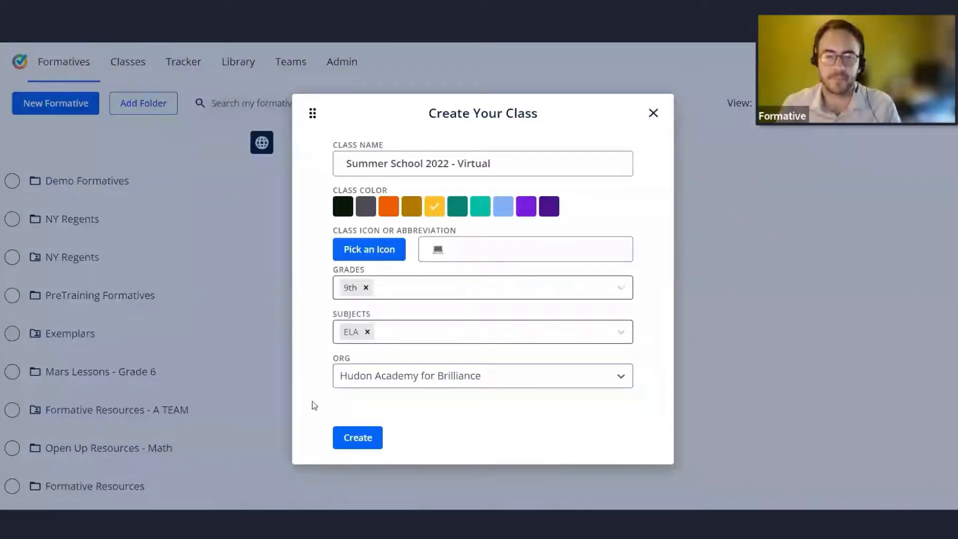
{"action": "left_click", "coordinate": [351, 435]}
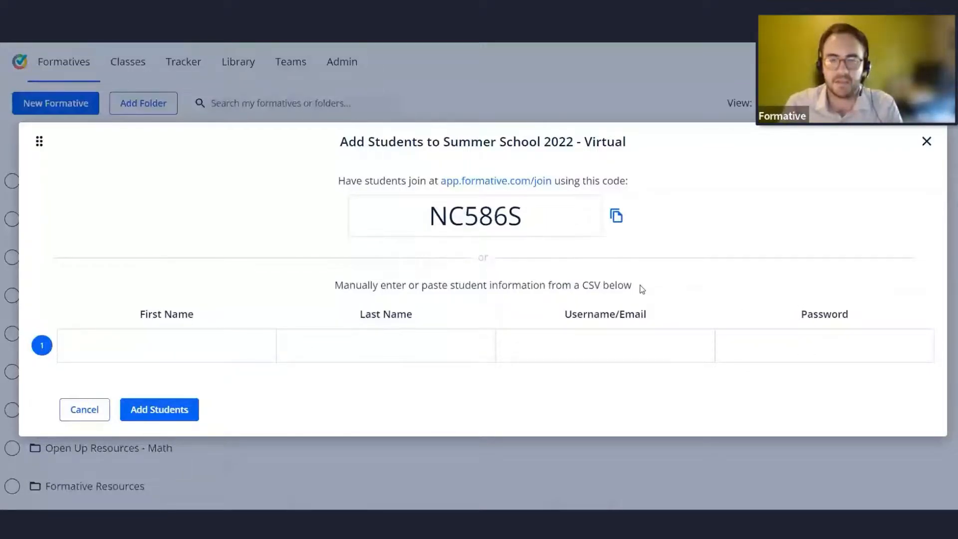
Manually add one student to the class, entering the student's first name, last name and e-mail address.
{"action": "left_click_drag", "start_coordinate": [639, 286], "coordinate": [336, 281]}
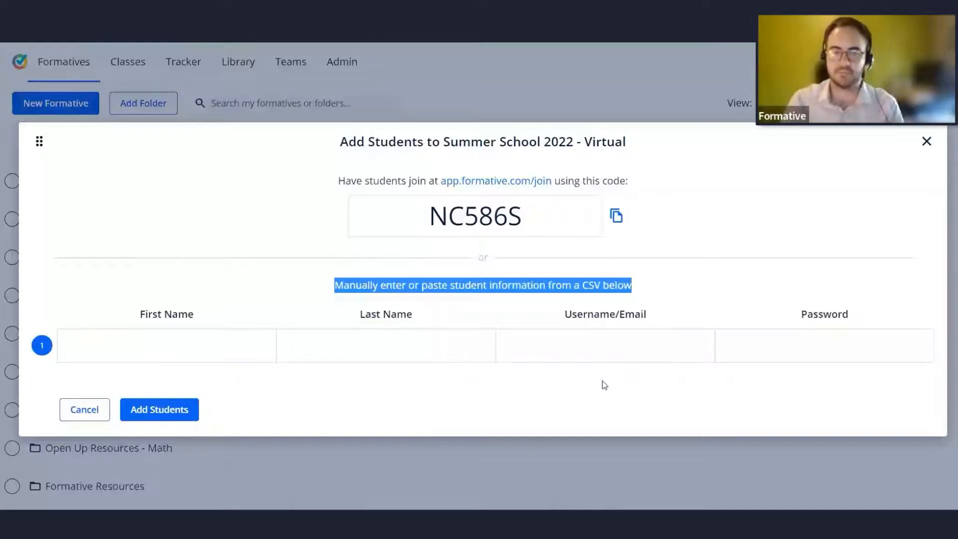
{"action": "left_click", "coordinate": [281, 269]}
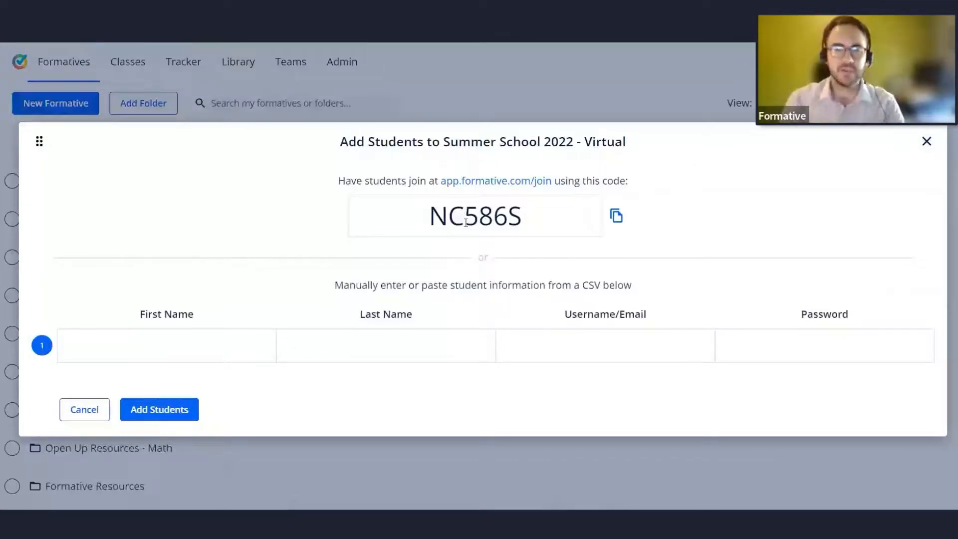
{"action": "left_click", "coordinate": [220, 354]}
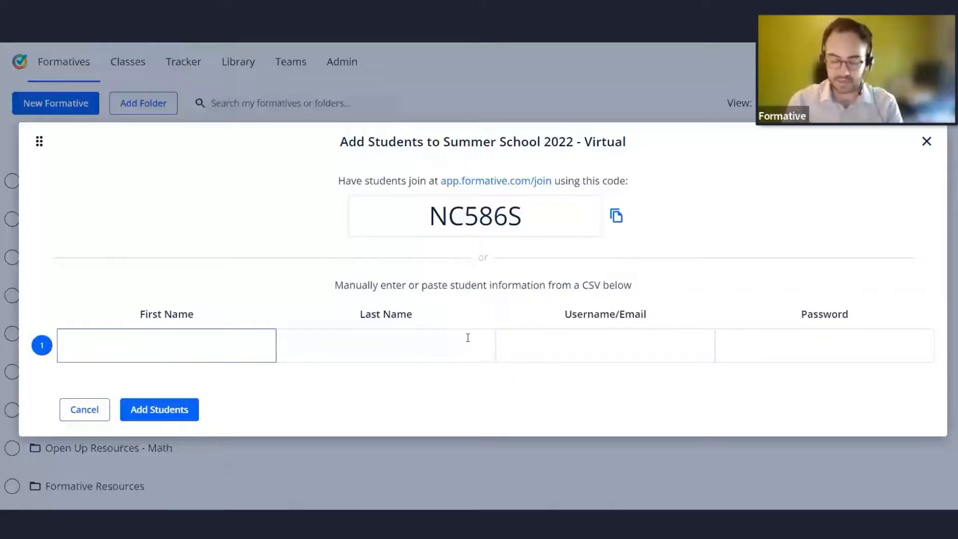
{"action": "type", "text": "Tony"}
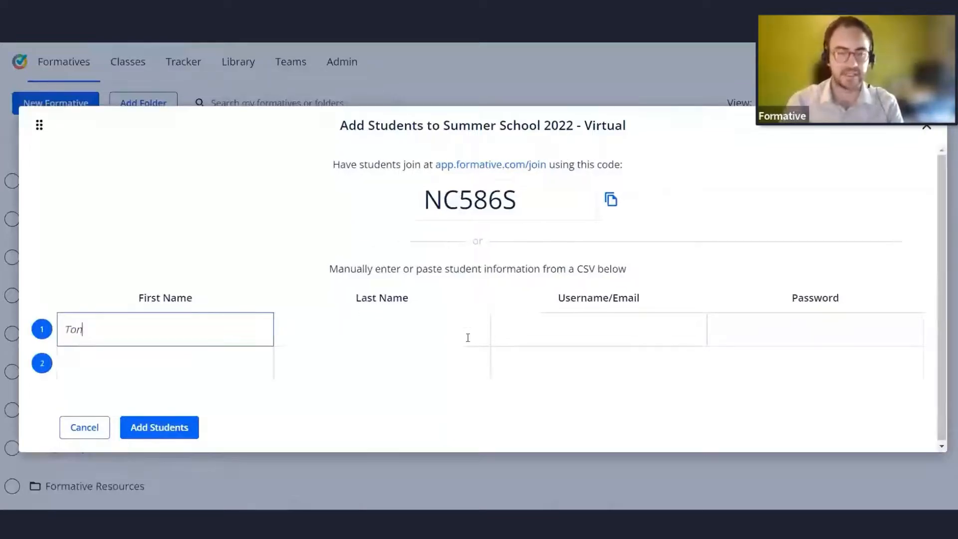
{"action": "key", "text": "Tab"}
{"action": "type", "text": "Peps"}
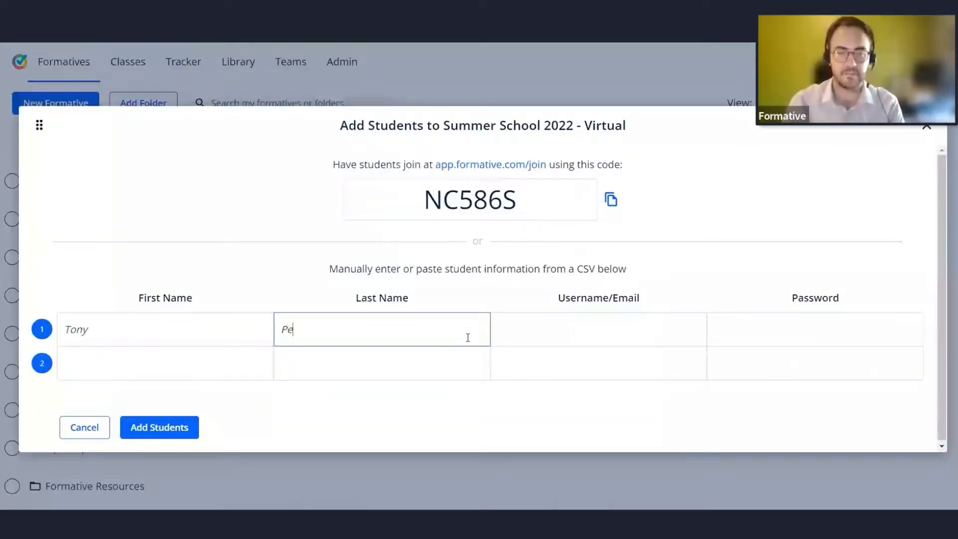
{"action": "key", "text": "BackSpace"}
{"action": "type", "text": "peroni"}
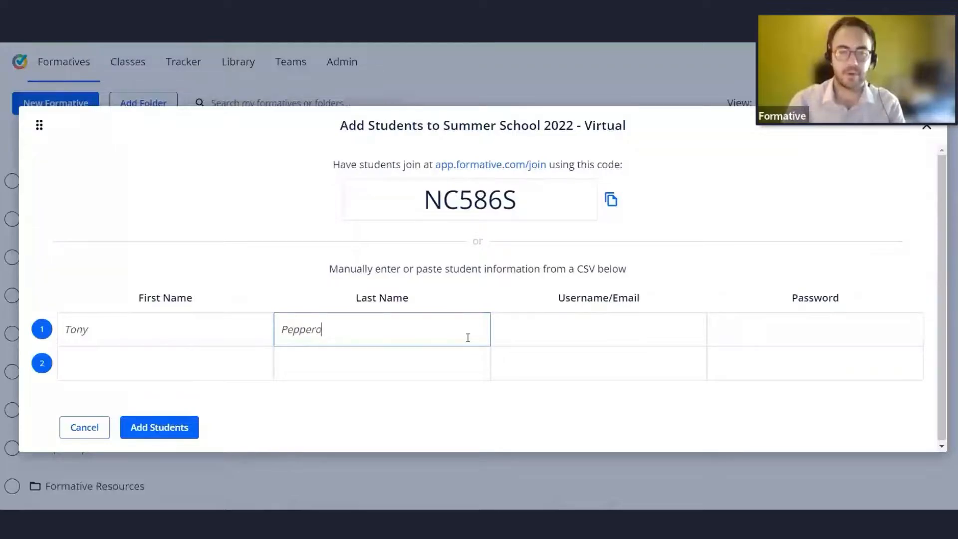
{"action": "key", "text": "Tab"}
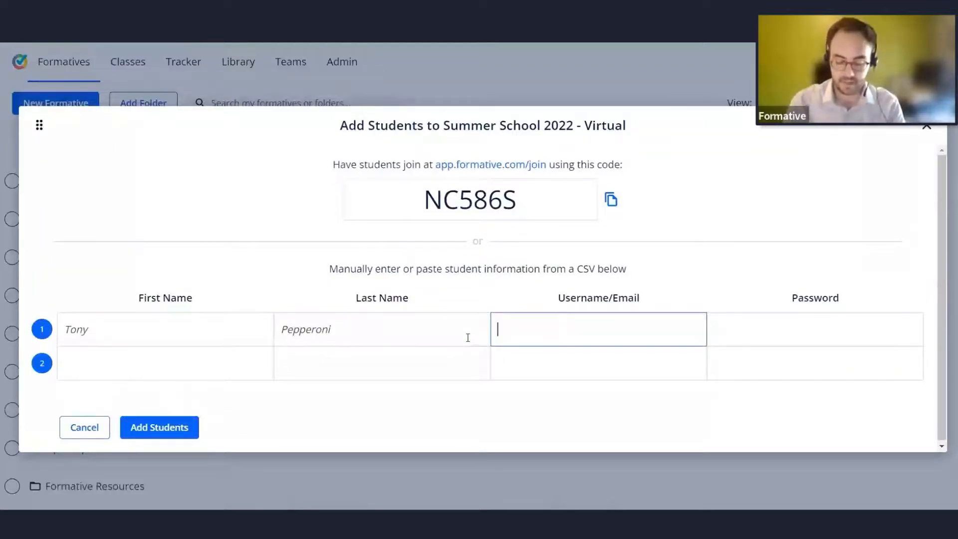
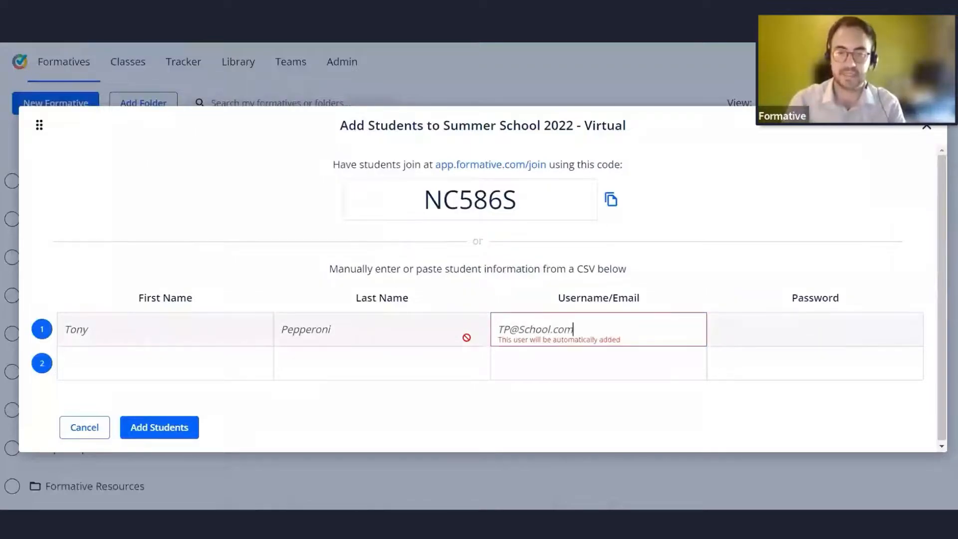
{"action": "key", "text": "Tab"}
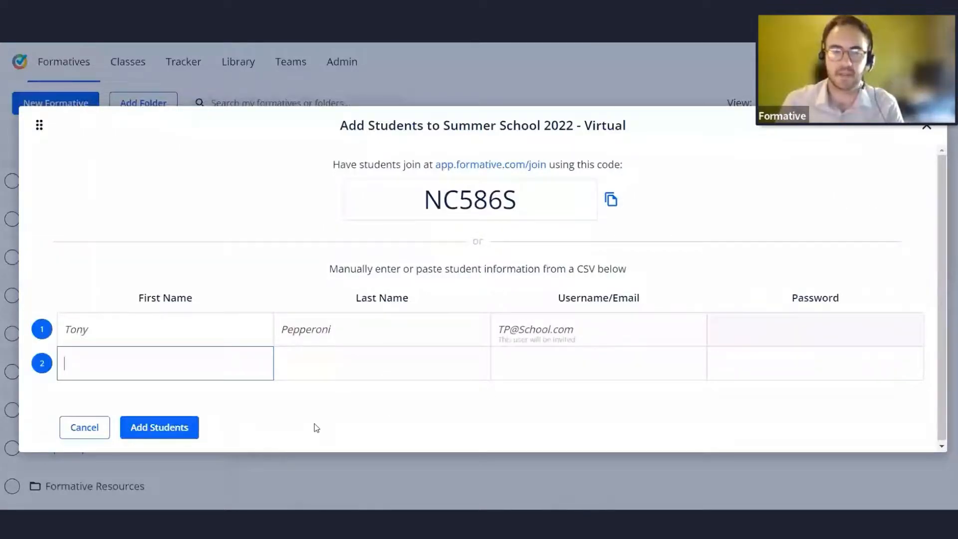
{"action": "left_click", "coordinate": [185, 430]}
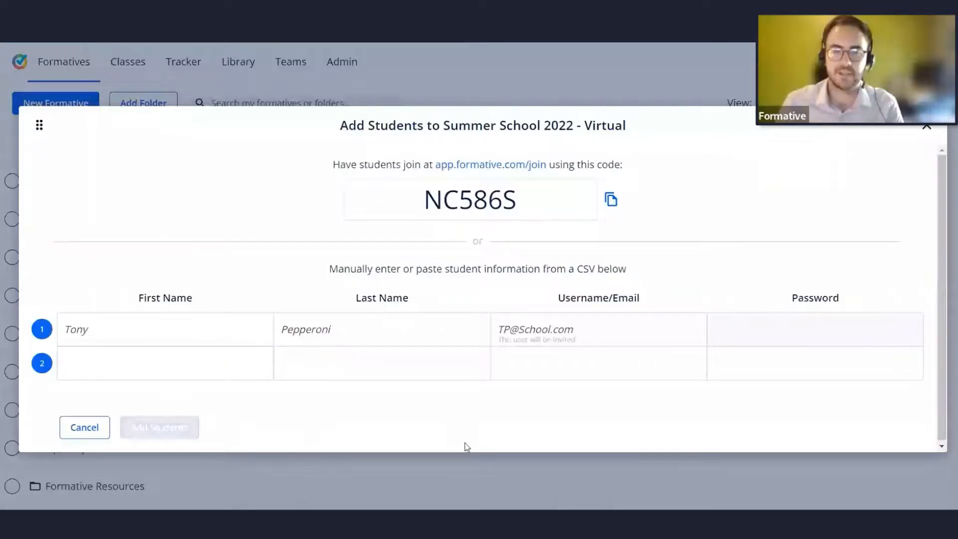
Close the add-students dialog and go to the Classes page.
{"action": "left_click", "coordinate": [926, 128]}
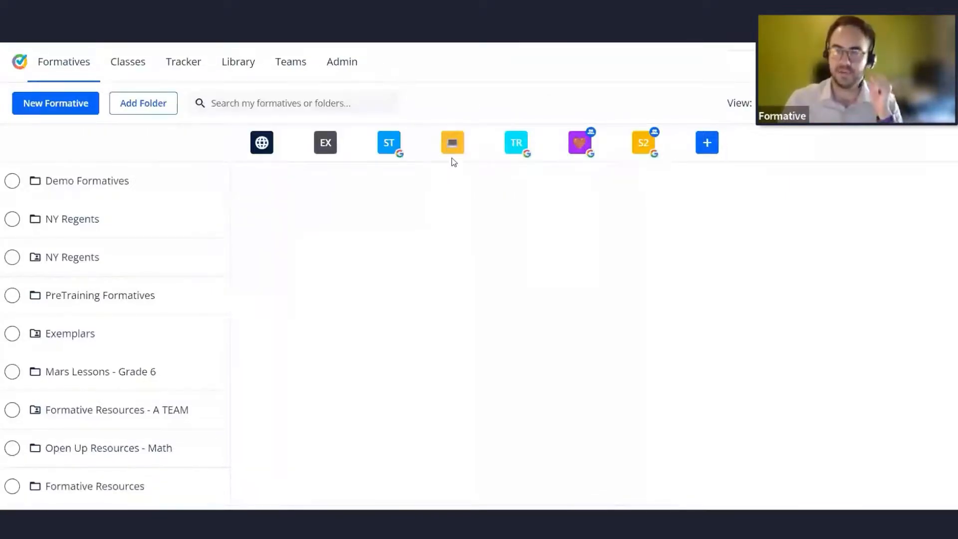
{"action": "left_click", "coordinate": [123, 66]}
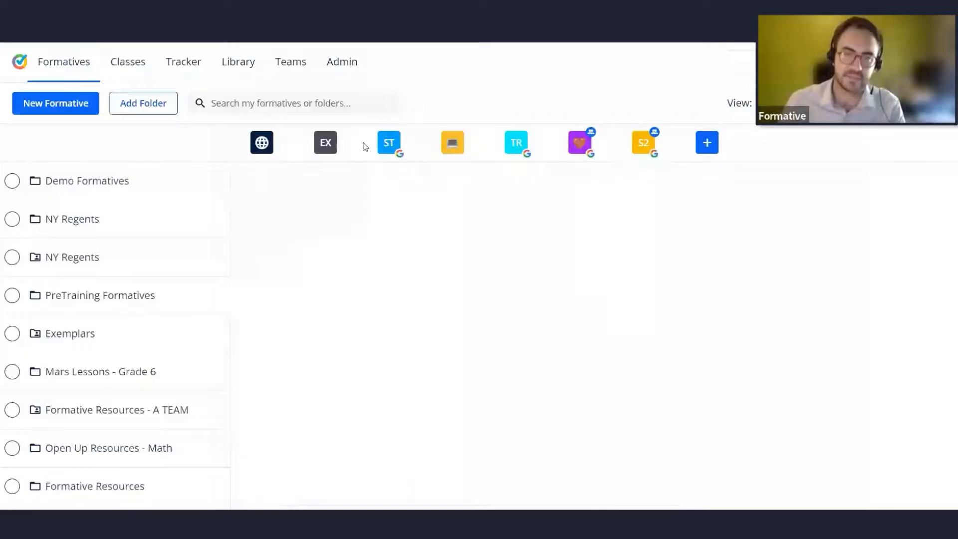
{"action": "left_click", "coordinate": [128, 68]}
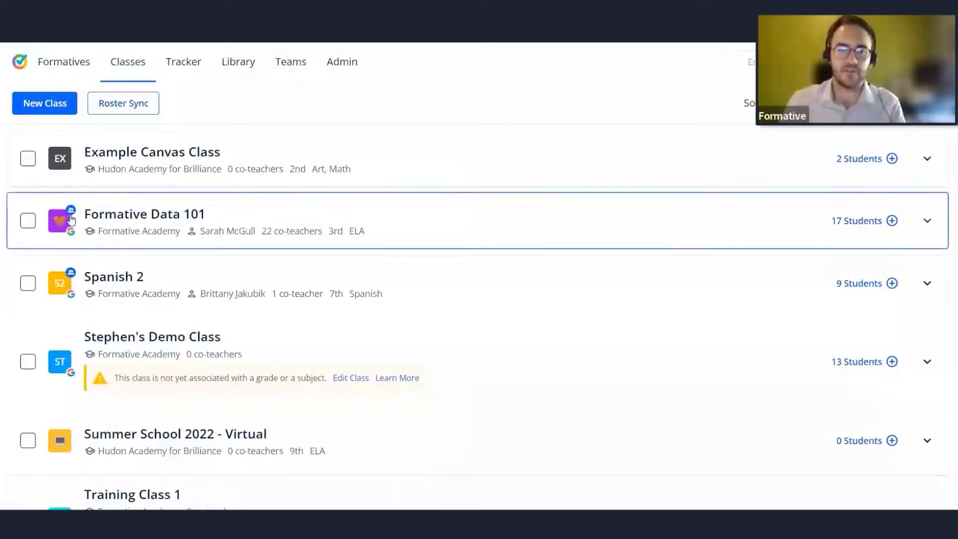
Expand the Summer School 2022 - Virtual class to review its student roster, then collapse it.
{"action": "scroll", "coordinate": [71, 220], "scroll_direction": "down", "scroll_amount": 1}
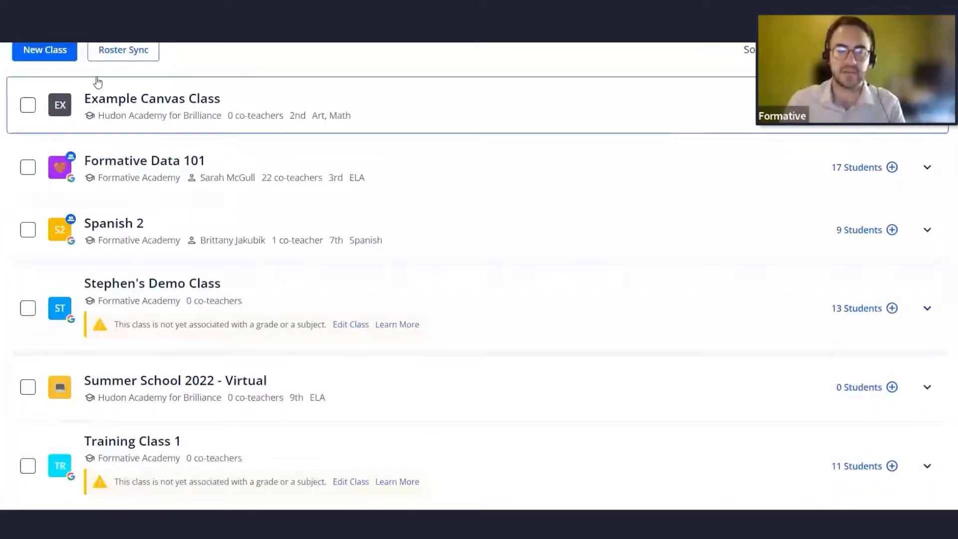
{"action": "scroll", "coordinate": [97, 280], "scroll_direction": "up", "scroll_amount": 1}
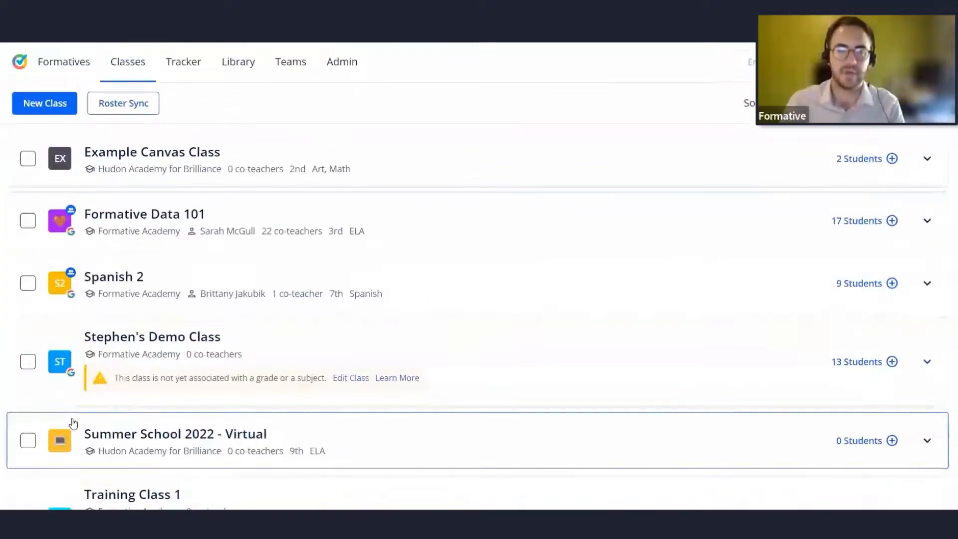
{"action": "scroll", "coordinate": [73, 424], "scroll_direction": "down", "scroll_amount": 1}
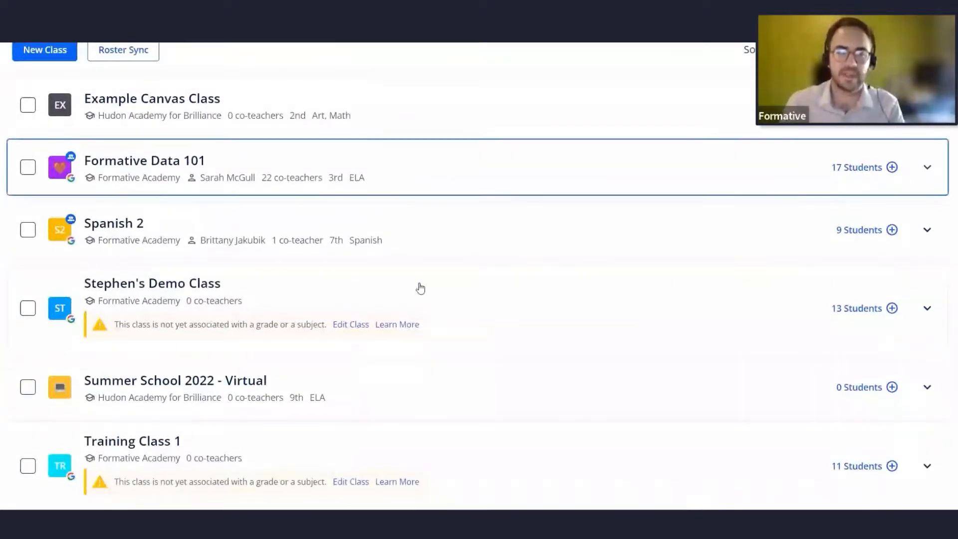
{"action": "left_click", "coordinate": [444, 390]}
{"action": "scroll", "coordinate": [234, 443], "scroll_direction": "down", "scroll_amount": 2}
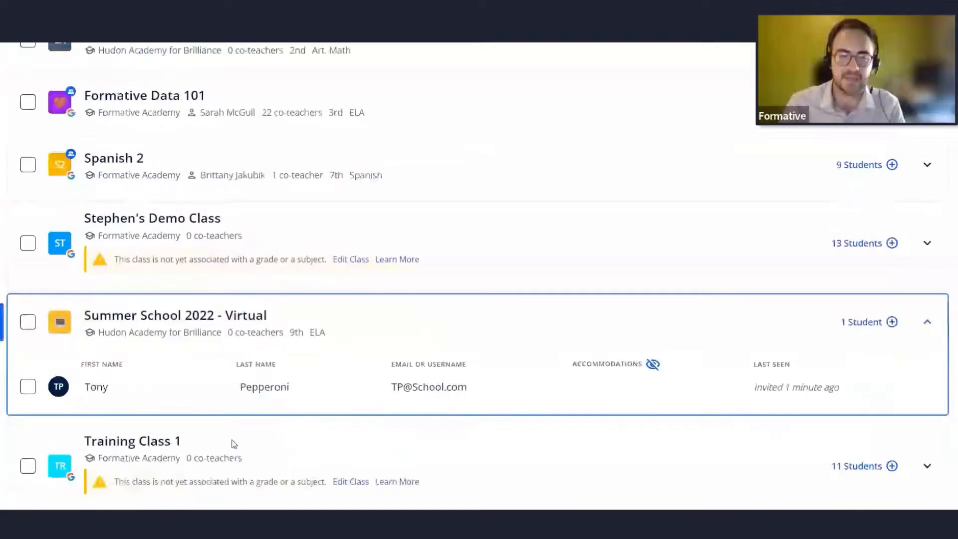
{"action": "scroll", "coordinate": [235, 444], "scroll_direction": "down", "scroll_amount": 1}
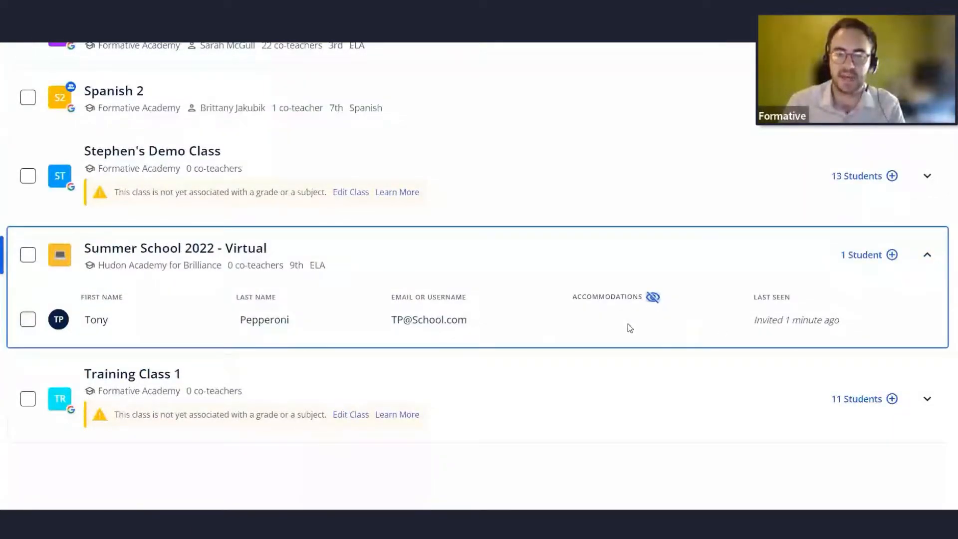
{"action": "left_click", "coordinate": [318, 244]}
{"action": "scroll", "coordinate": [406, 348], "scroll_direction": "up", "scroll_amount": 1}
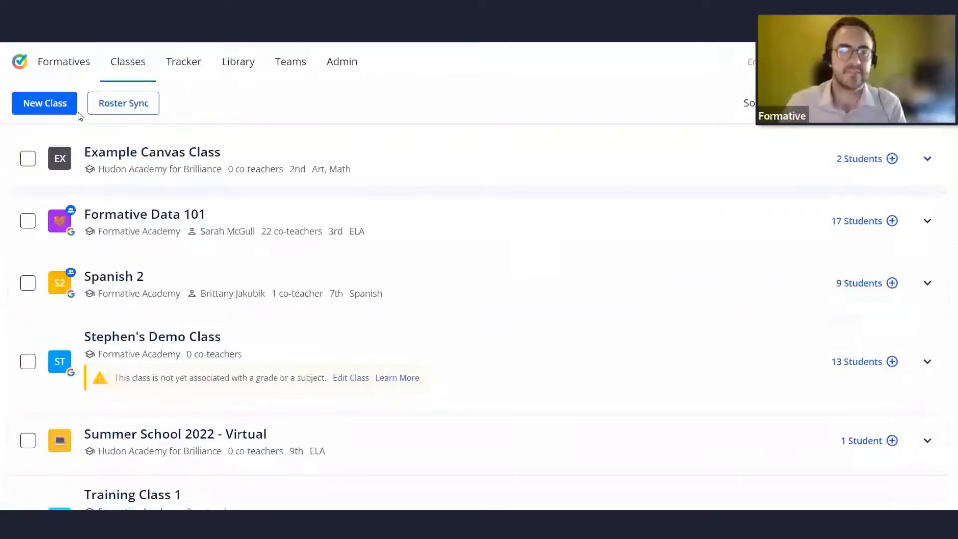
{"action": "left_click", "coordinate": [47, 107]}
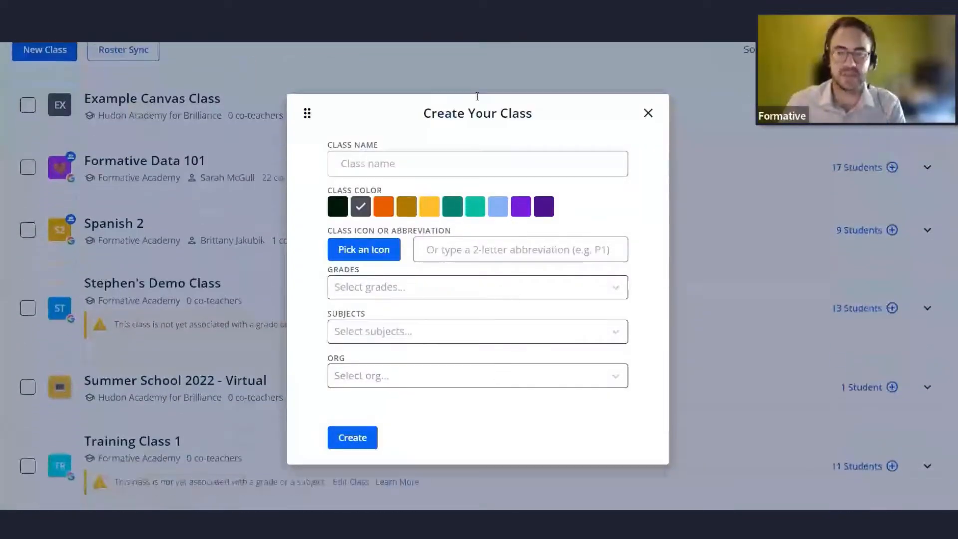
{"action": "left_click", "coordinate": [648, 113]}
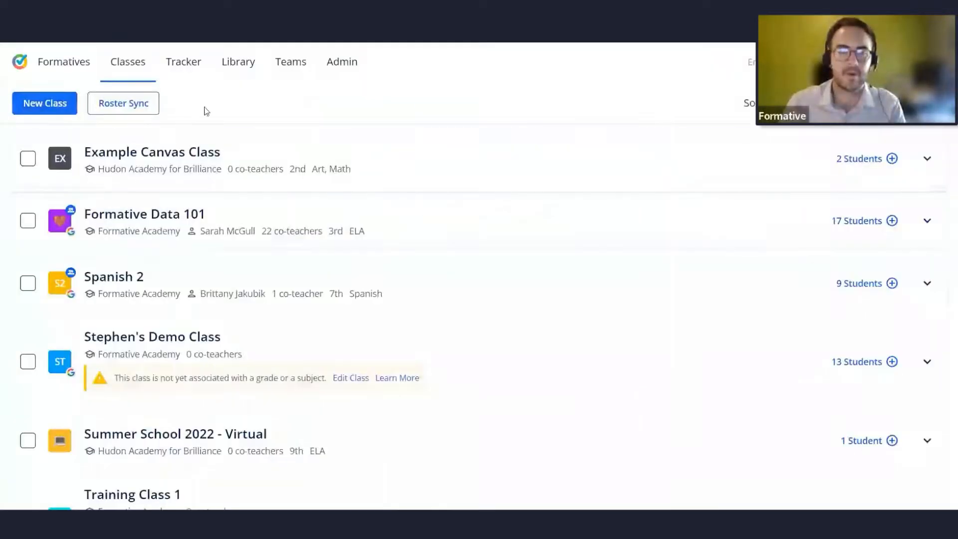
Start a roster sync with Google Classroom, signing in with the teacher's Google account.
{"action": "left_click", "coordinate": [129, 108]}
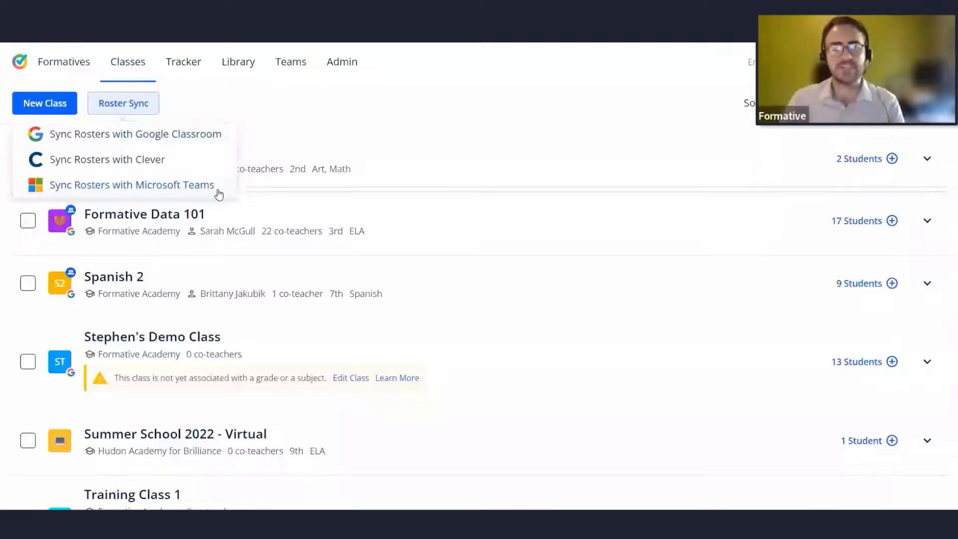
{"action": "left_click", "coordinate": [172, 137]}
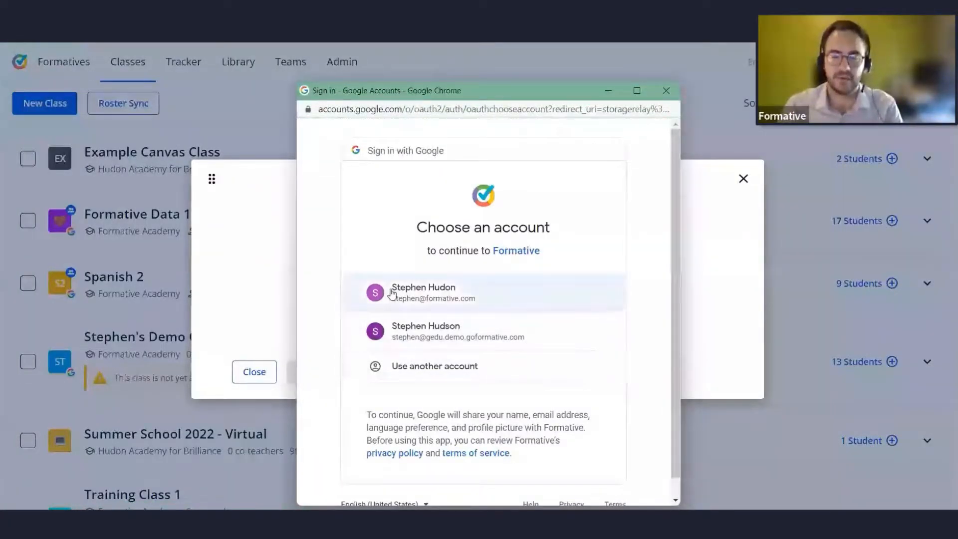
{"action": "left_click", "coordinate": [438, 295]}
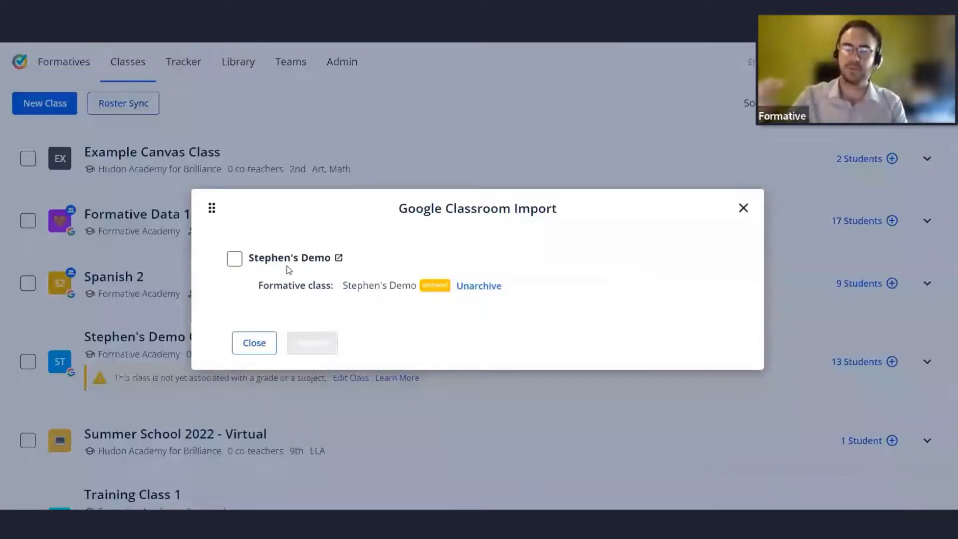
Set up importing the Stephen's Demo Google class into Formative Academy, linked to Example Canvas Class, then close without importing.
{"action": "left_click", "coordinate": [234, 261]}
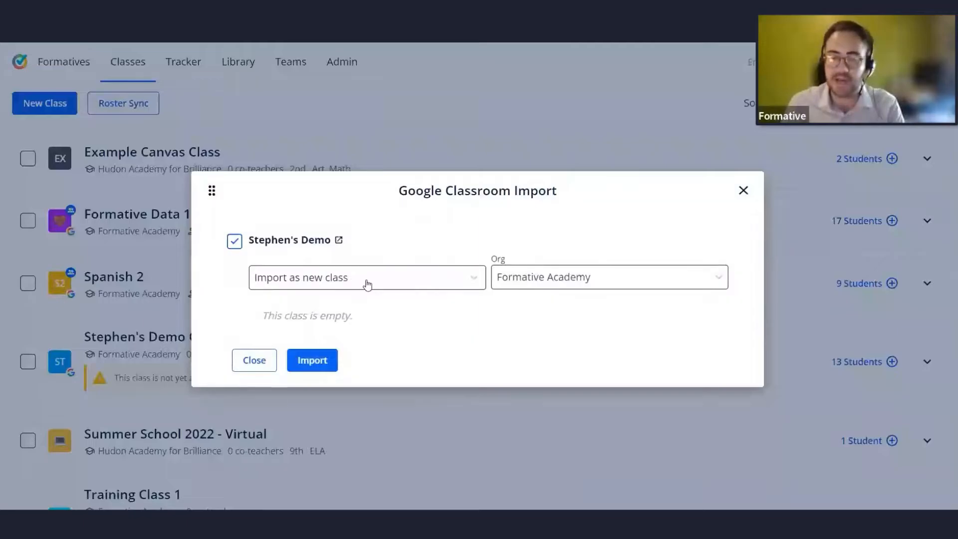
{"action": "left_click", "coordinate": [613, 281]}
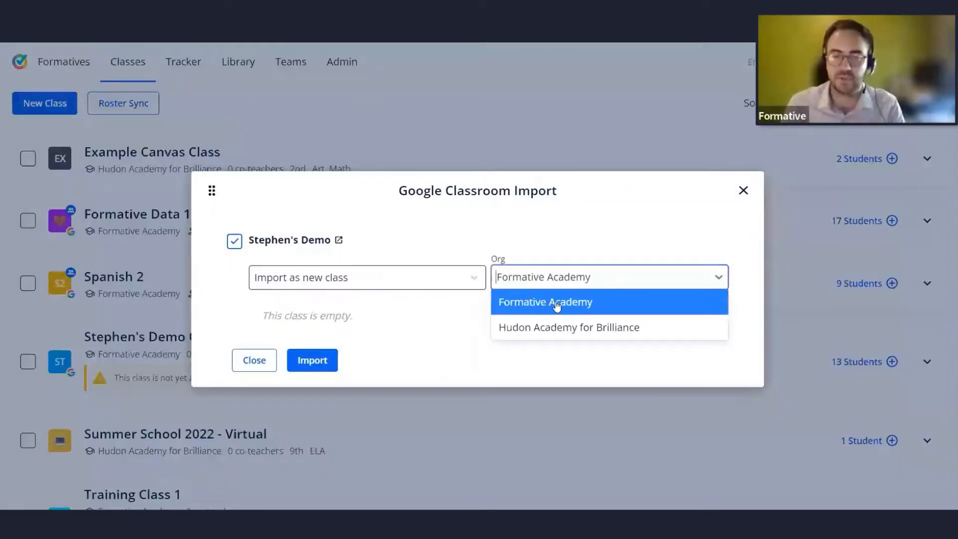
{"action": "left_click", "coordinate": [601, 300]}
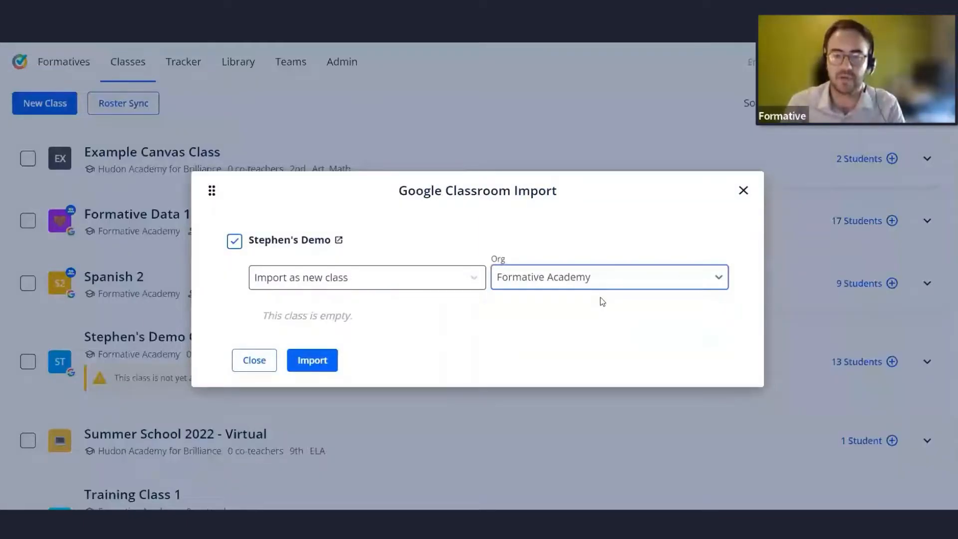
{"action": "left_click", "coordinate": [466, 281]}
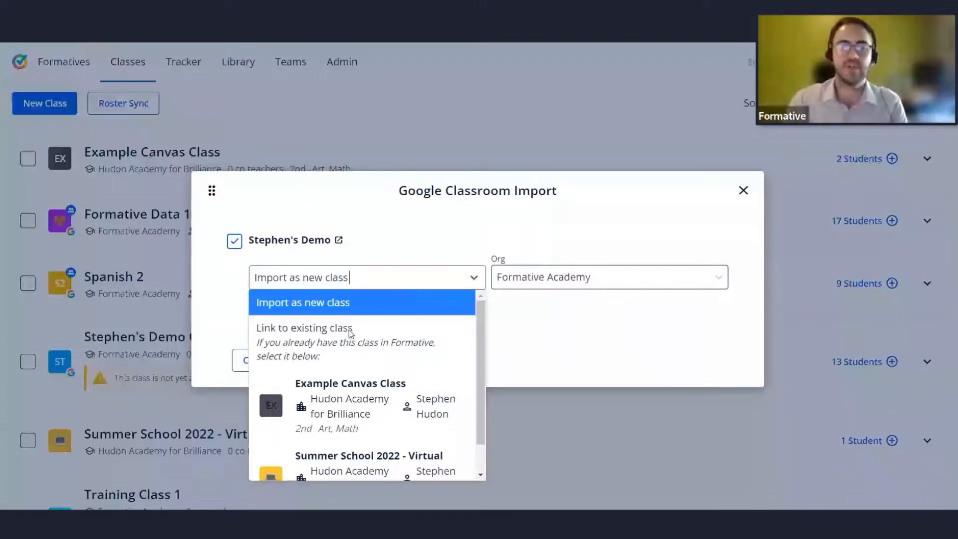
{"action": "scroll", "coordinate": [305, 381], "scroll_direction": "down", "scroll_amount": 1}
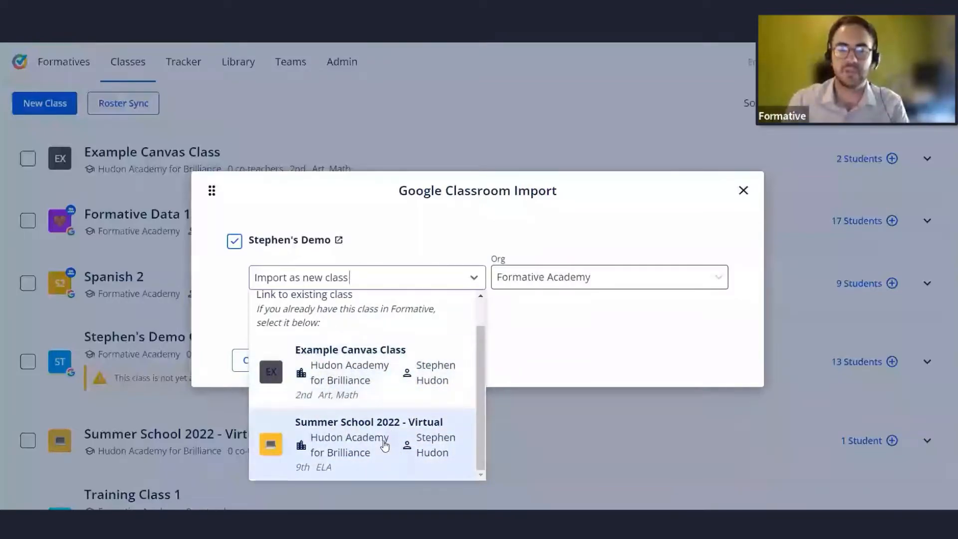
{"action": "left_click", "coordinate": [396, 383]}
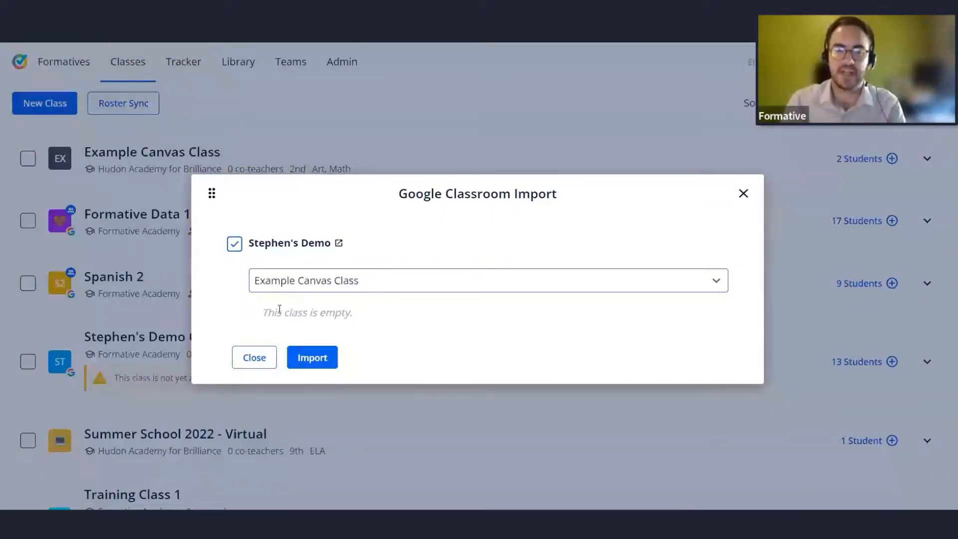
{"action": "left_click_drag", "start_coordinate": [261, 312], "coordinate": [387, 316]}
{"action": "left_click", "coordinate": [383, 322]}
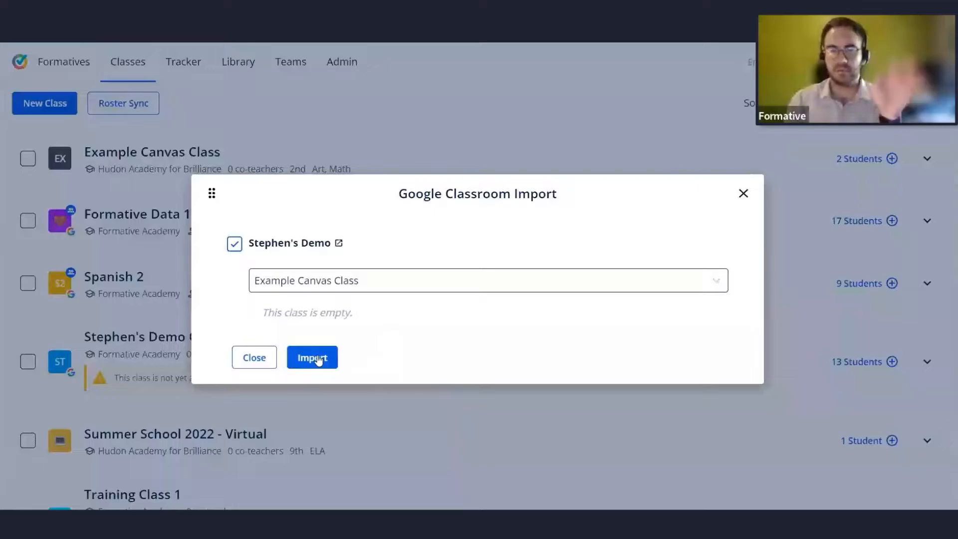
{"action": "left_click", "coordinate": [744, 194]}
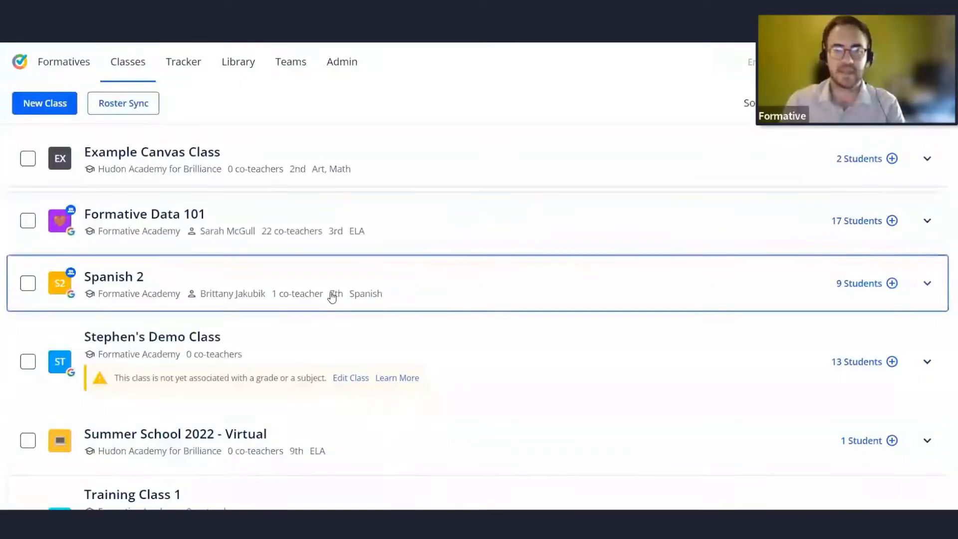
Expand Training Class 1's roster and show, then hide, the students' accommodations.
{"action": "scroll", "coordinate": [342, 386], "scroll_direction": "down", "scroll_amount": 1}
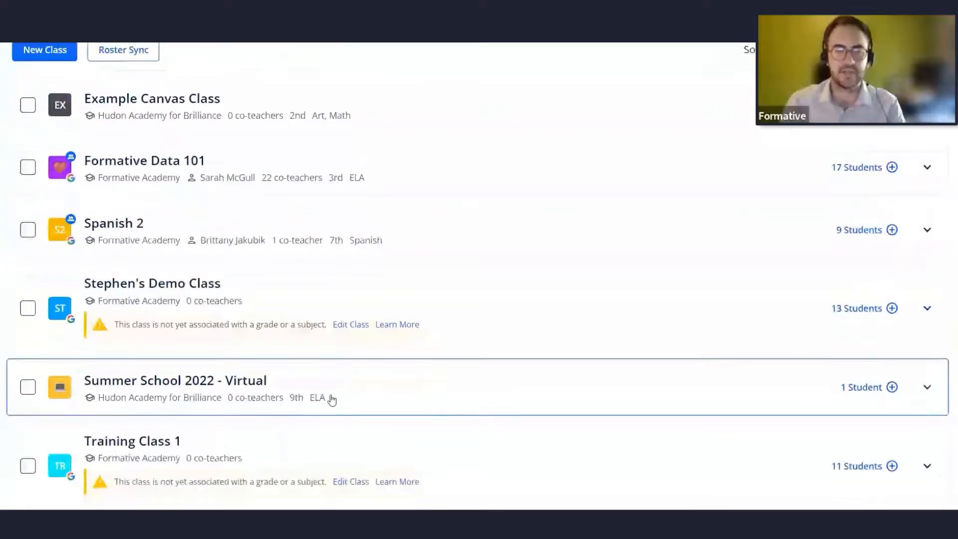
{"action": "left_click", "coordinate": [332, 397]}
{"action": "scroll", "coordinate": [374, 299], "scroll_direction": "down", "scroll_amount": 2}
{"action": "left_click", "coordinate": [376, 251]}
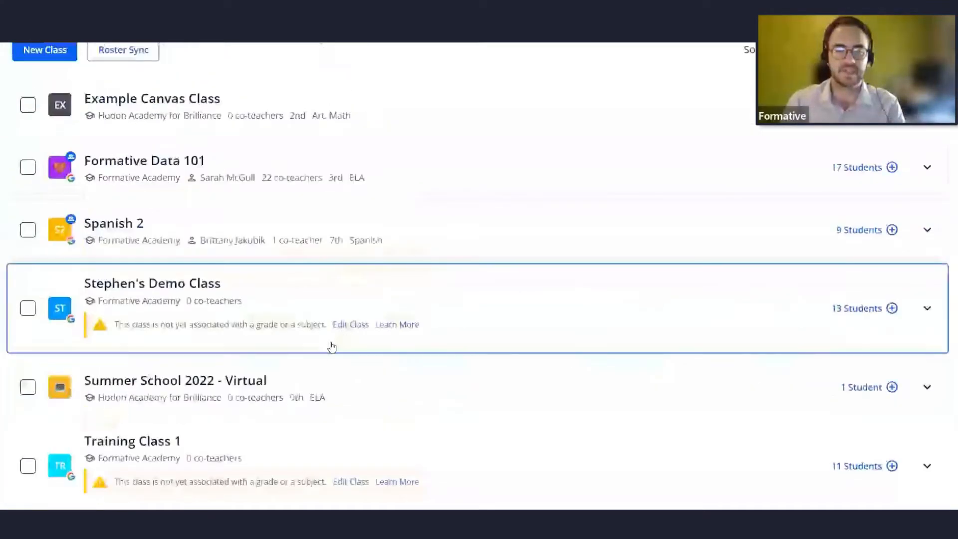
{"action": "left_click", "coordinate": [338, 450]}
{"action": "scroll", "coordinate": [188, 253], "scroll_direction": "down", "scroll_amount": 4}
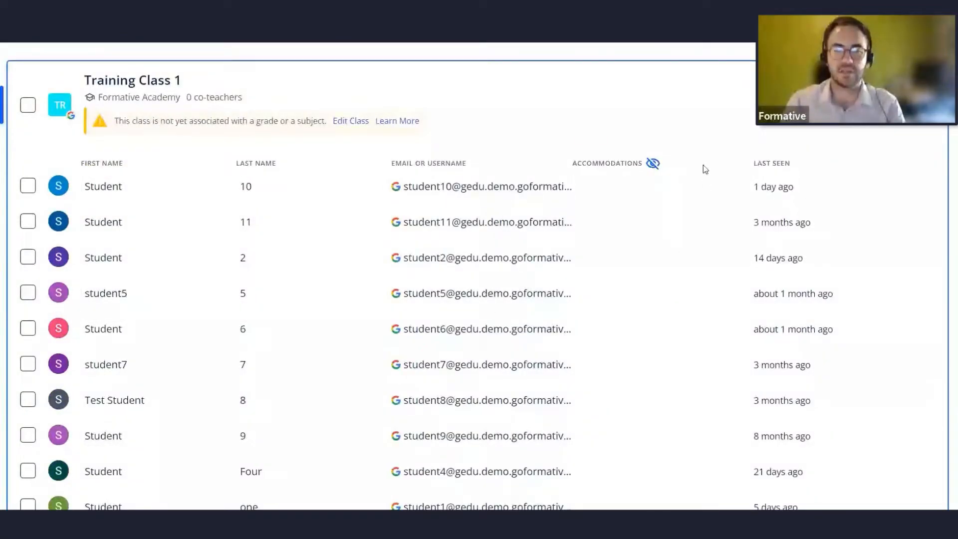
{"action": "left_click", "coordinate": [653, 163]}
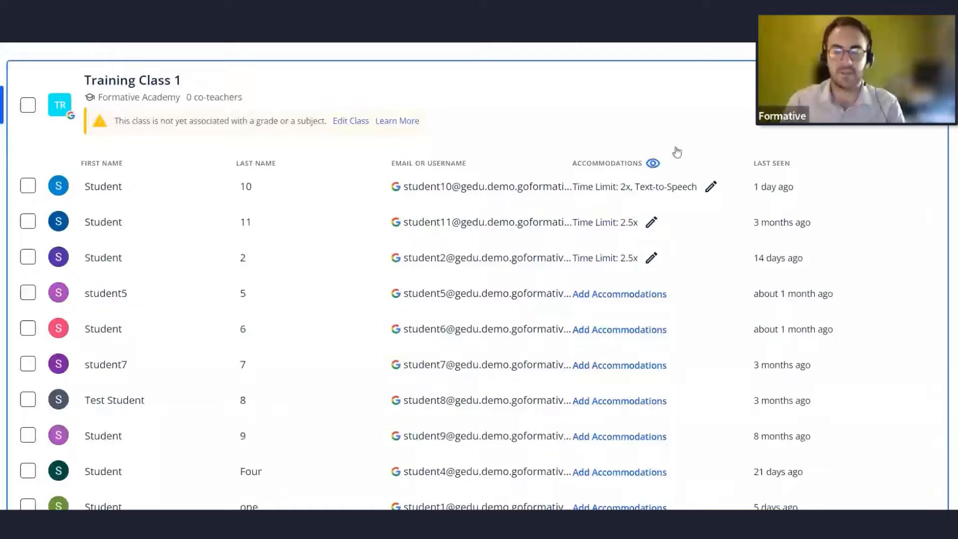
{"action": "left_click", "coordinate": [653, 163]}
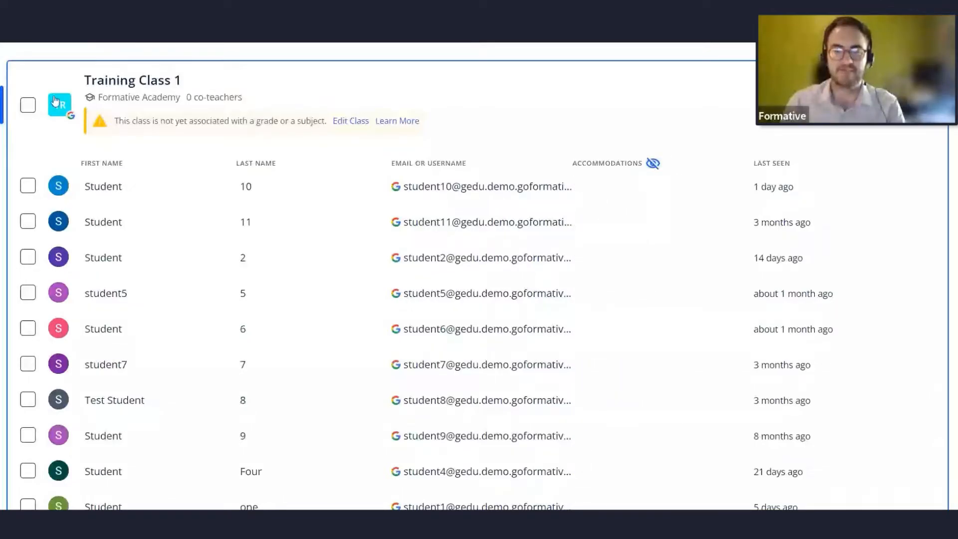
{"action": "scroll", "coordinate": [372, 90], "scroll_direction": "up", "scroll_amount": 6}
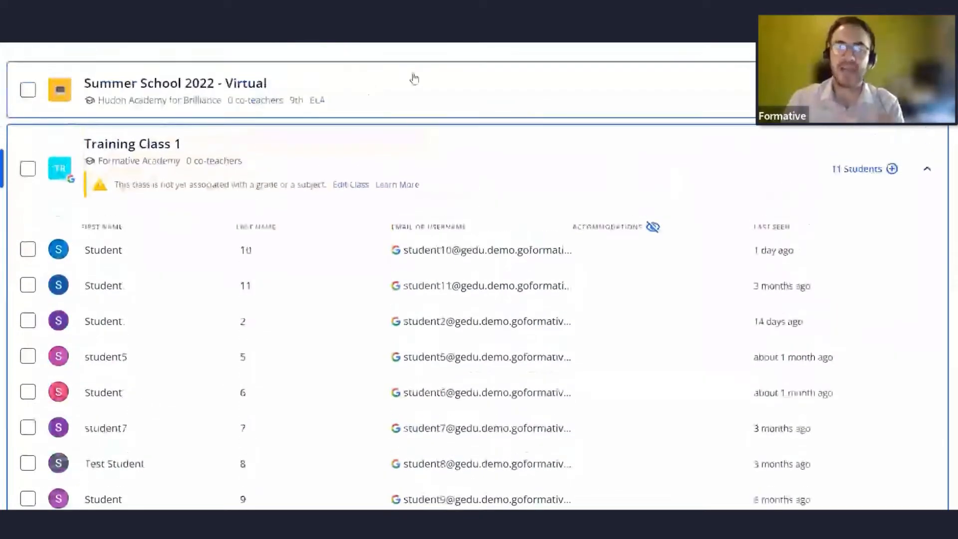
{"action": "scroll", "coordinate": [420, 75], "scroll_direction": "up", "scroll_amount": 2}
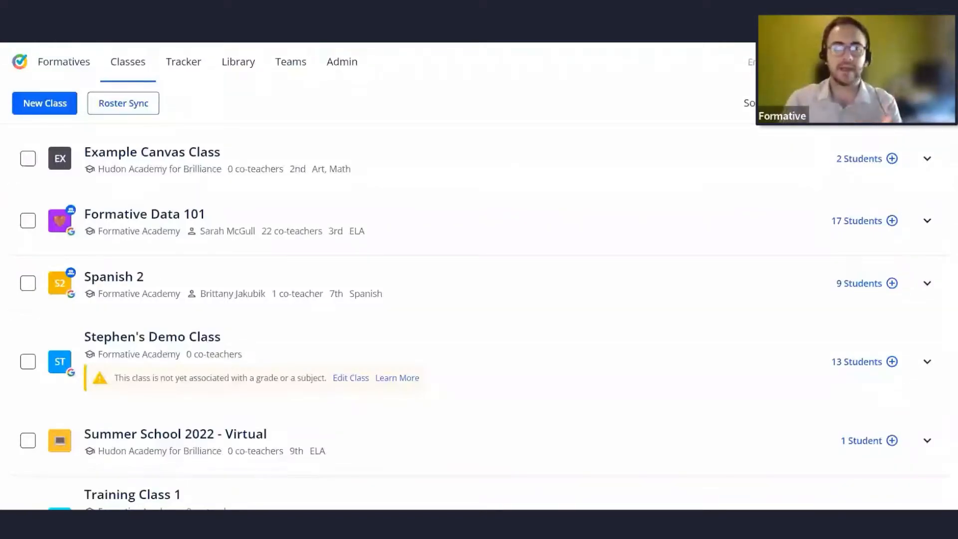
{"action": "key", "text": "alt+Tab"}
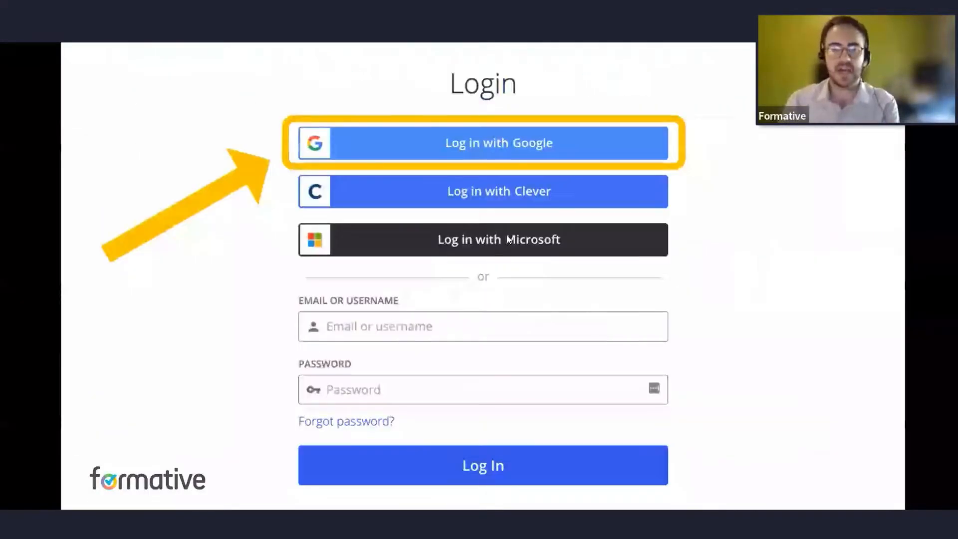
{"action": "key", "text": "Right"}
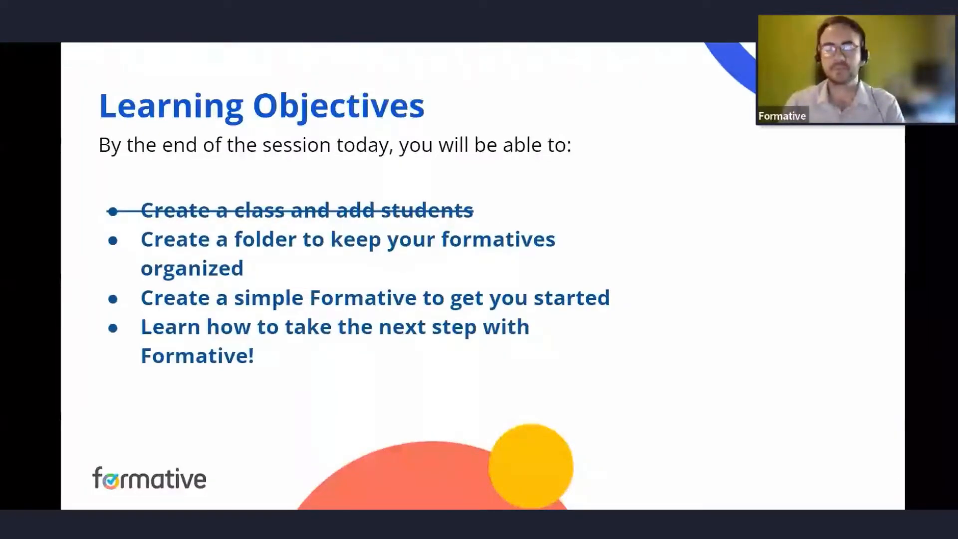
{"action": "key", "text": "ctrl+Tab"}
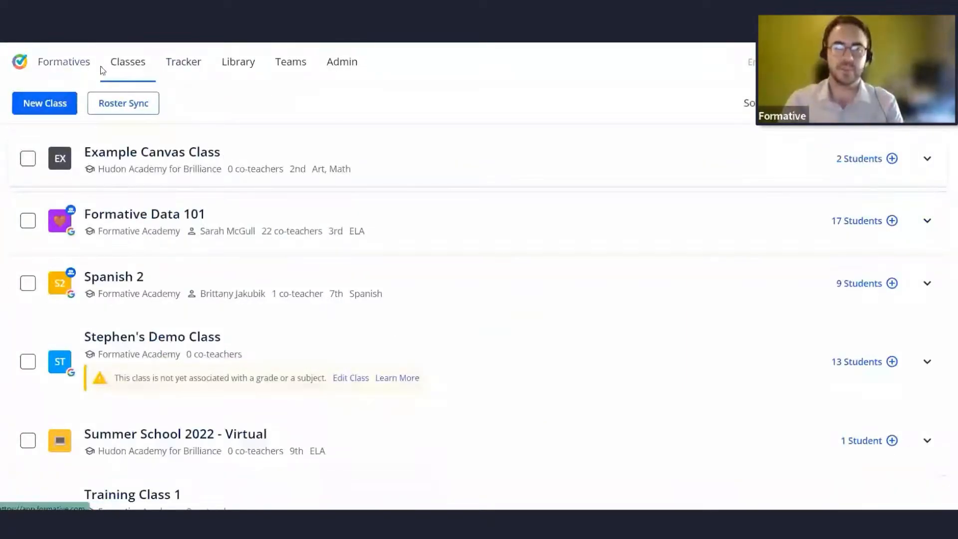
Create a new folder named Summer School 2022 on the Formatives page.
{"action": "left_click", "coordinate": [71, 65]}
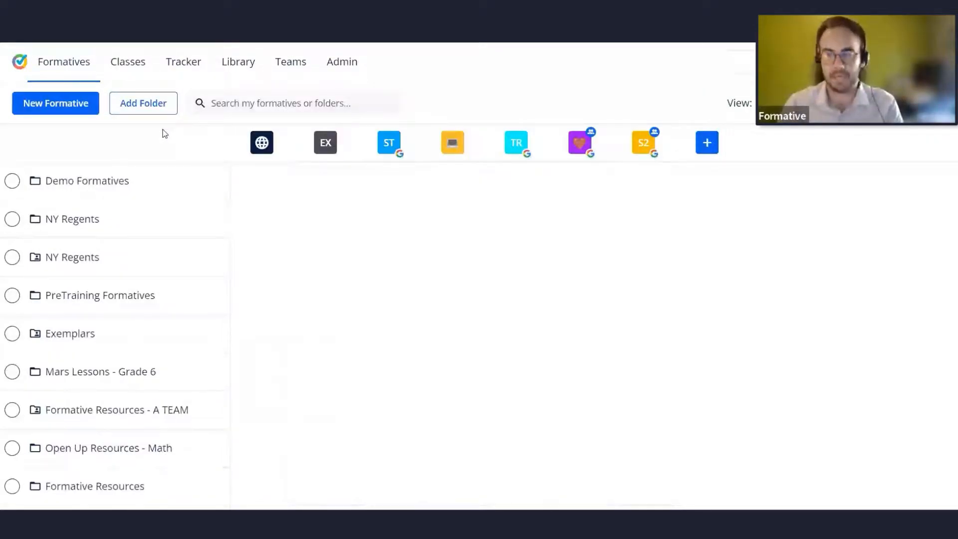
{"action": "left_click", "coordinate": [132, 106]}
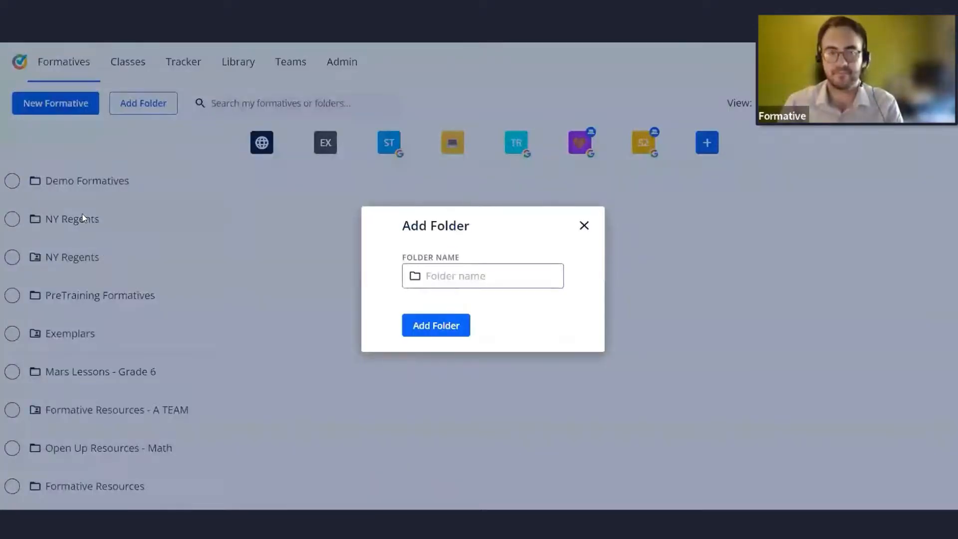
{"action": "left_click", "coordinate": [583, 224]}
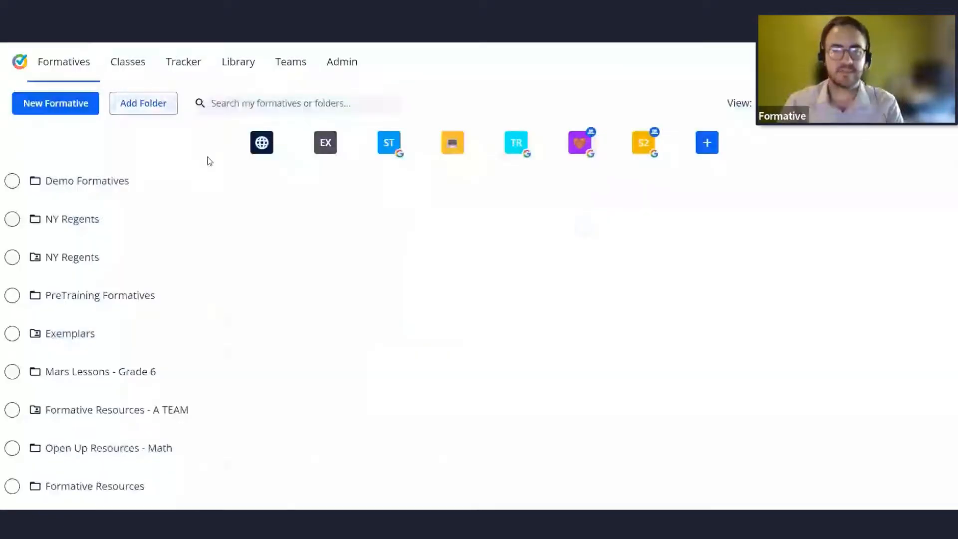
{"action": "left_click", "coordinate": [157, 113]}
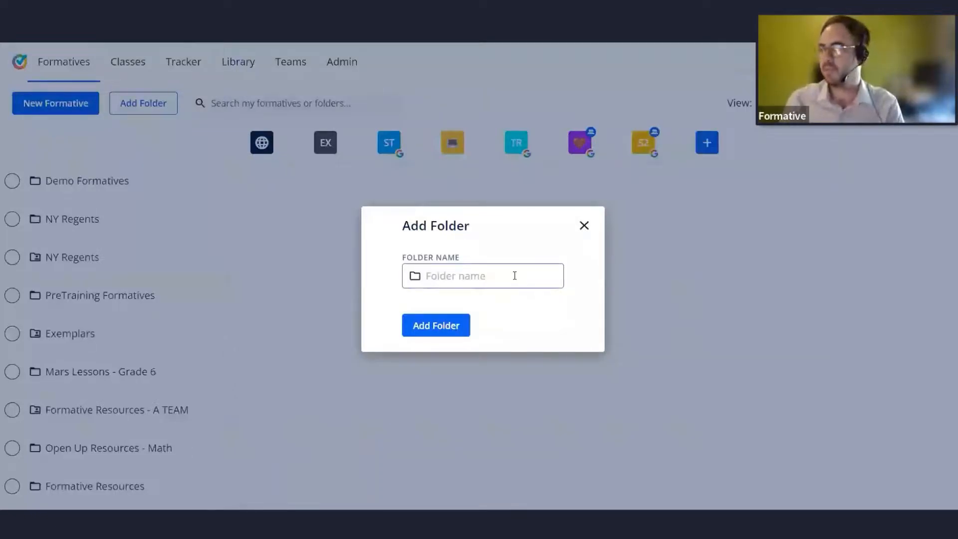
{"action": "type", "text": "Summer School 2022"}
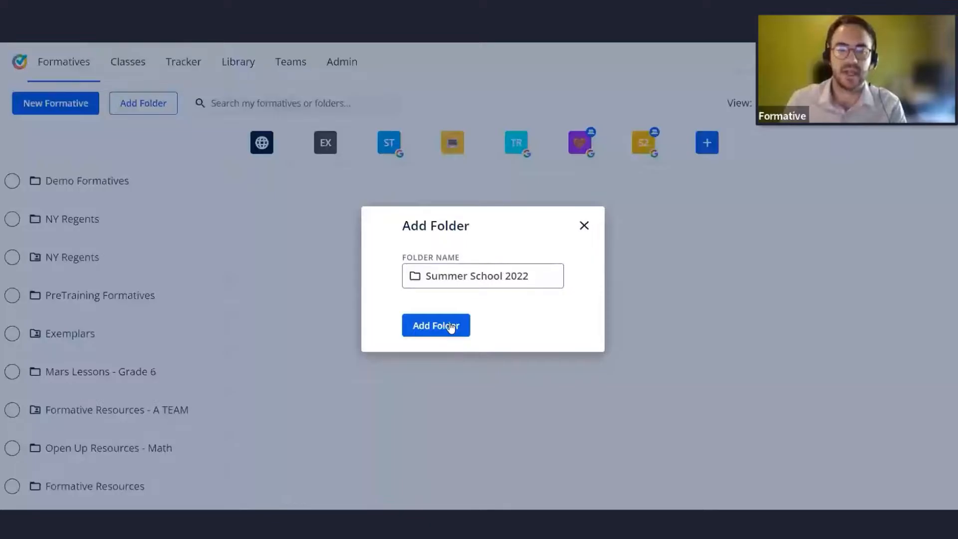
{"action": "left_click", "coordinate": [450, 326]}
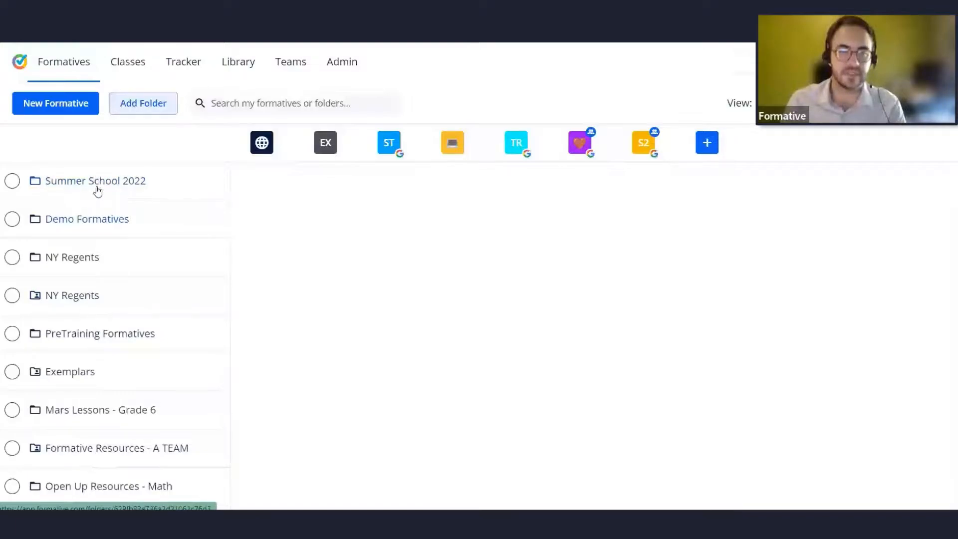
Select three formatives and choose Summer School 2022 as their move destination, then cancel the move.
{"action": "scroll", "coordinate": [94, 389], "scroll_direction": "down", "scroll_amount": 2}
{"action": "scroll", "coordinate": [95, 391], "scroll_direction": "down", "scroll_amount": 3}
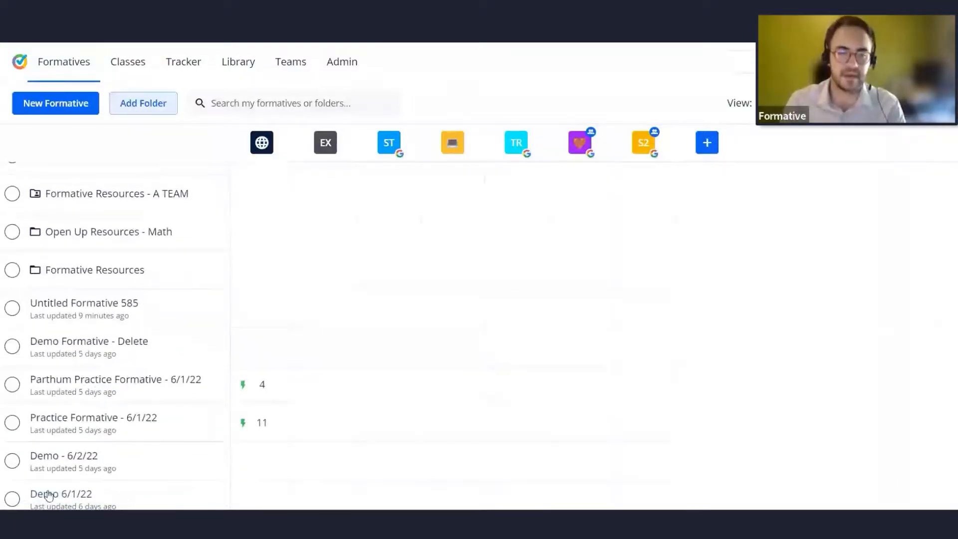
{"action": "scroll", "coordinate": [70, 394], "scroll_direction": "up", "scroll_amount": 4}
{"action": "scroll", "coordinate": [78, 349], "scroll_direction": "up", "scroll_amount": 2}
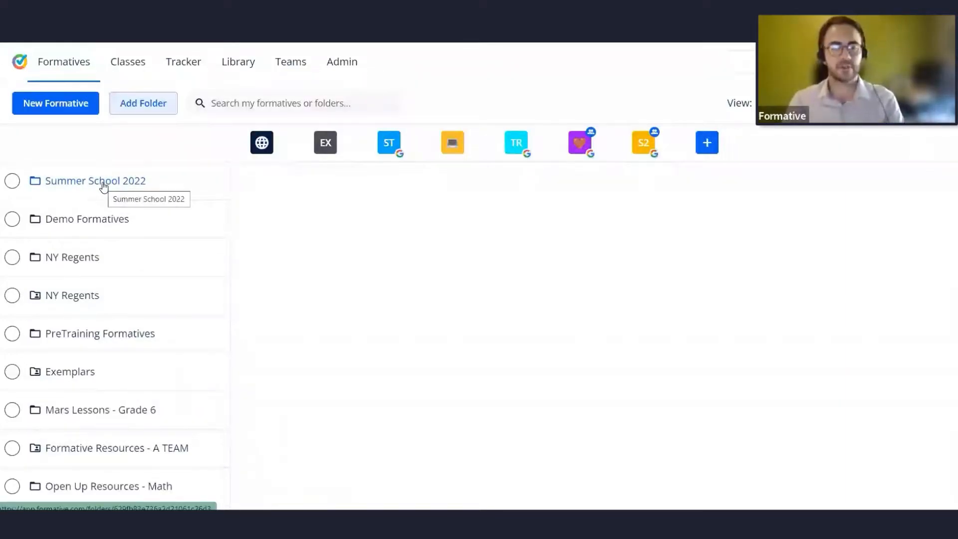
{"action": "scroll", "coordinate": [118, 220], "scroll_direction": "down", "scroll_amount": 5}
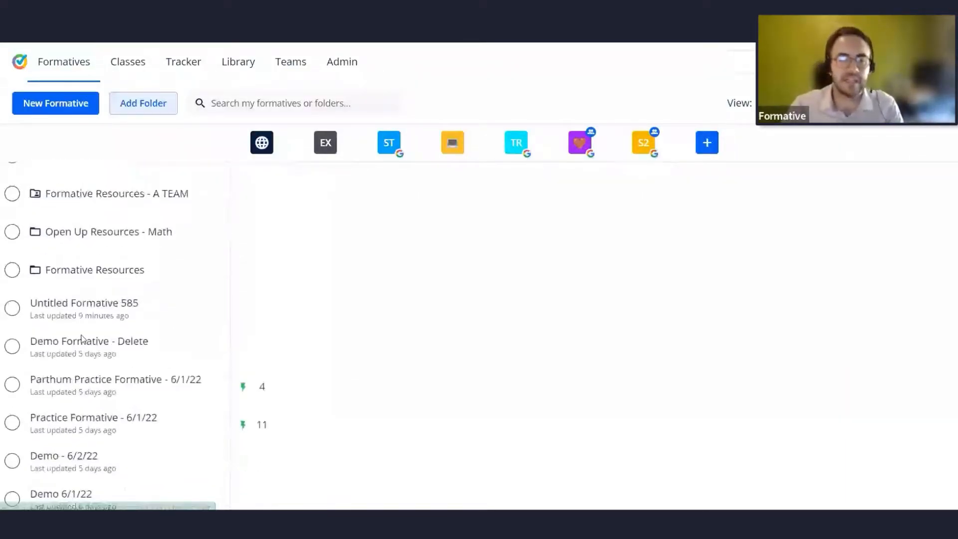
{"action": "left_click", "coordinate": [11, 347]}
{"action": "left_click", "coordinate": [12, 384]}
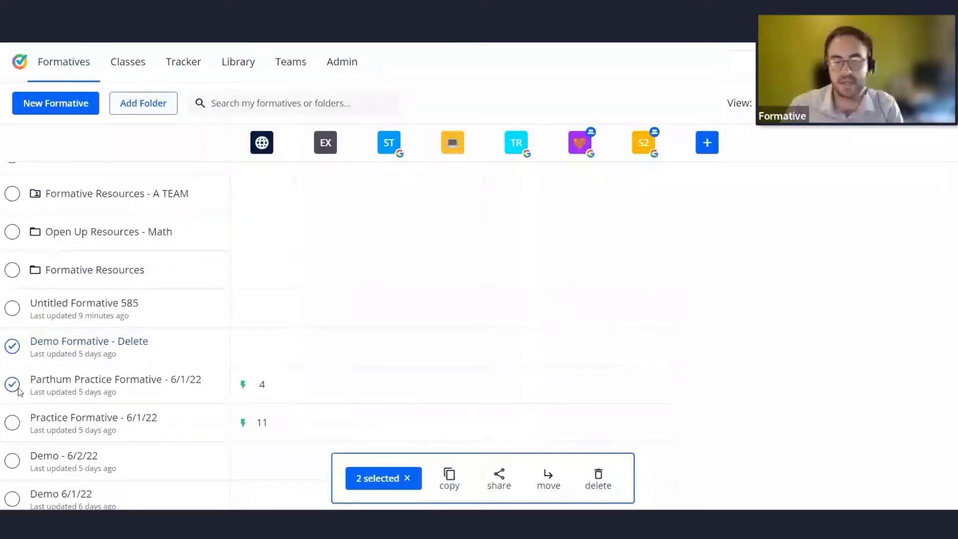
{"action": "left_click", "coordinate": [13, 423]}
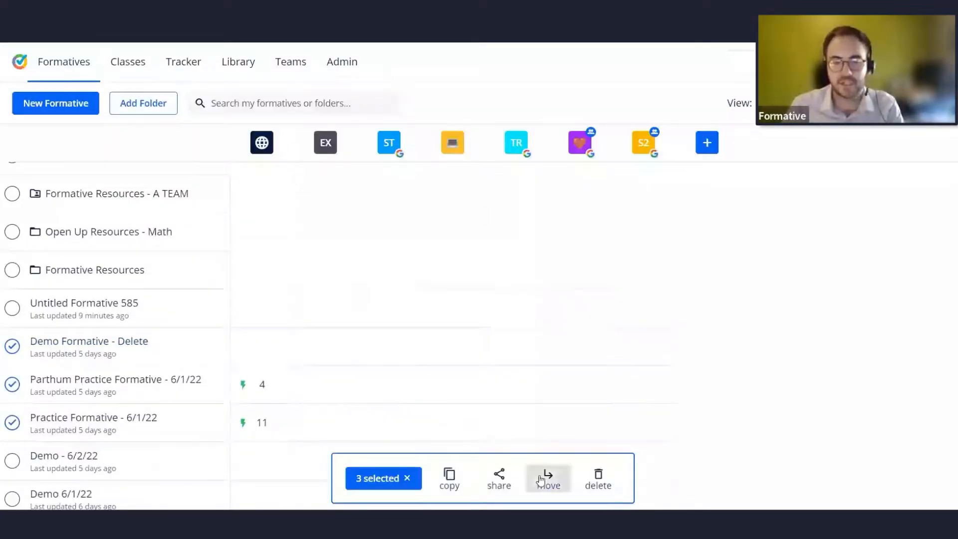
{"action": "left_click", "coordinate": [542, 480]}
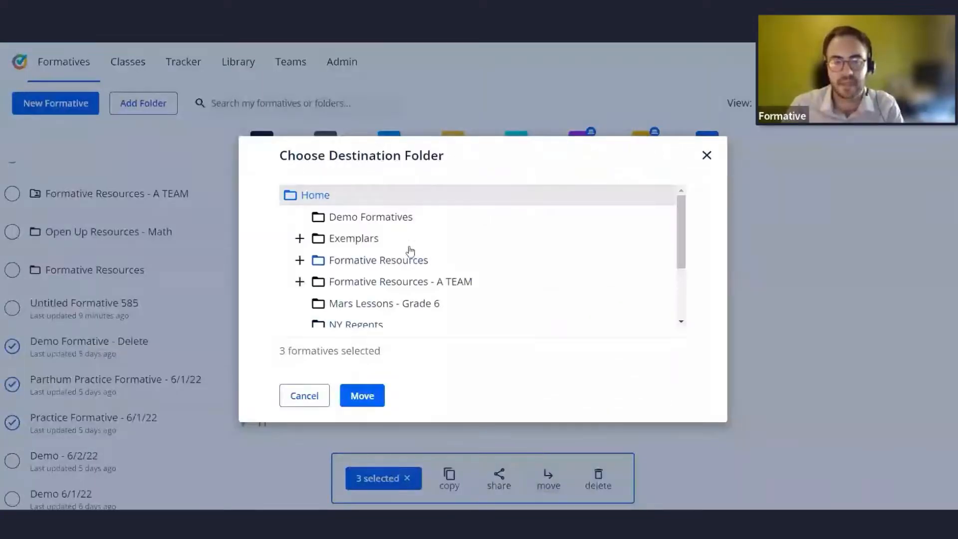
{"action": "scroll", "coordinate": [344, 223], "scroll_direction": "down", "scroll_amount": 3}
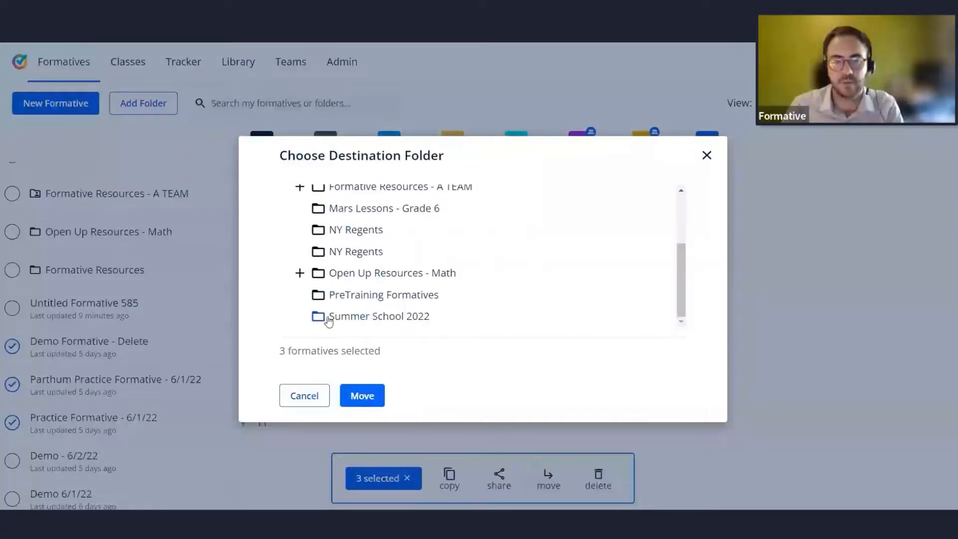
{"action": "left_click", "coordinate": [382, 323]}
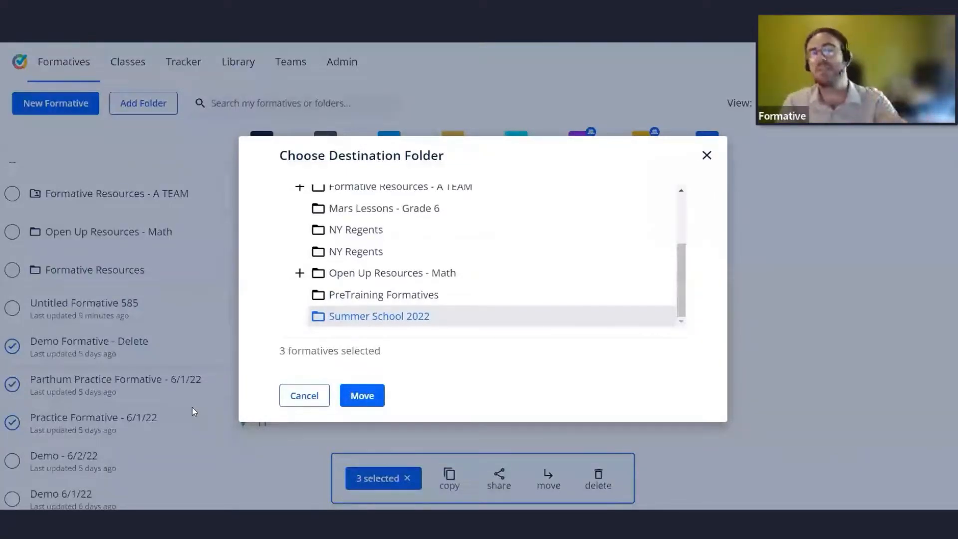
{"action": "left_click", "coordinate": [293, 400]}
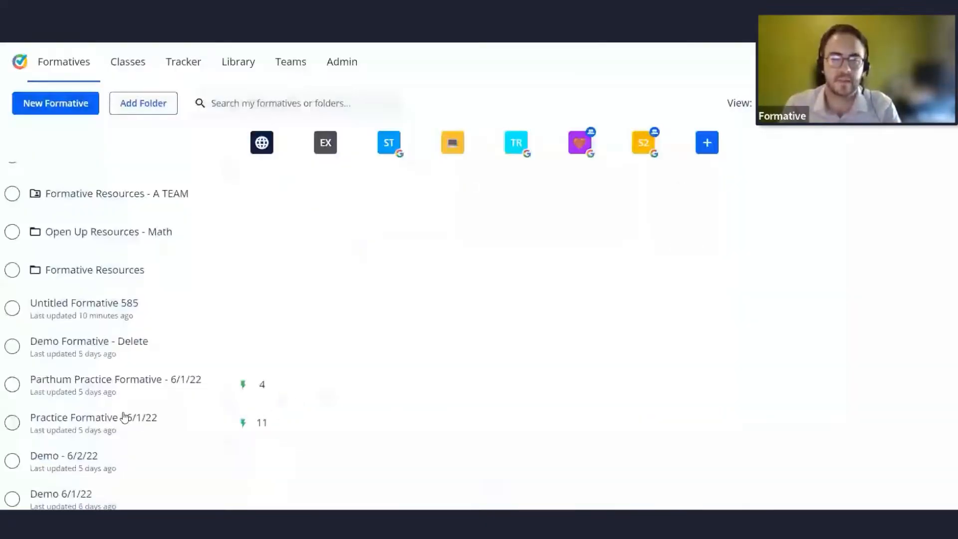
Select the Summer School 2022 folder in the formatives list.
{"action": "scroll", "coordinate": [70, 322], "scroll_direction": "up", "scroll_amount": 5}
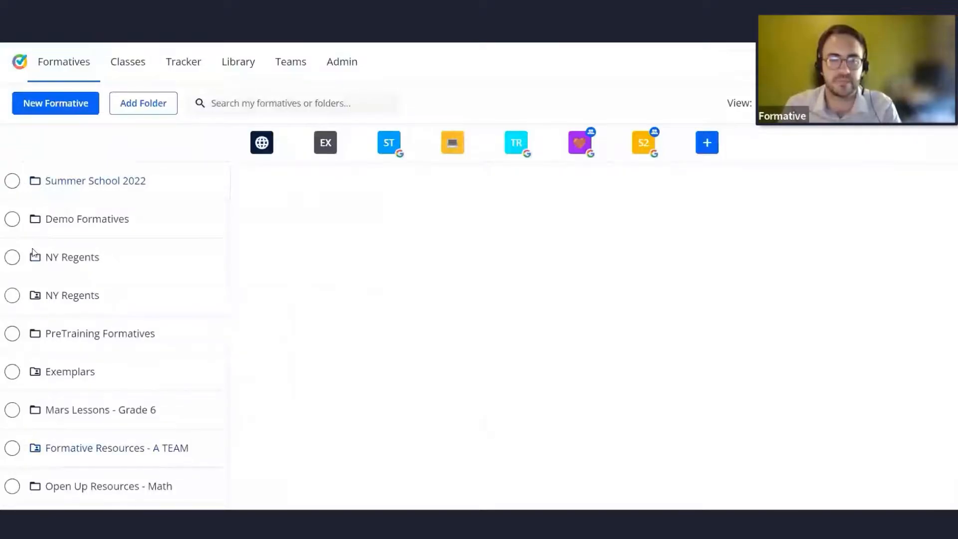
{"action": "left_click", "coordinate": [14, 183]}
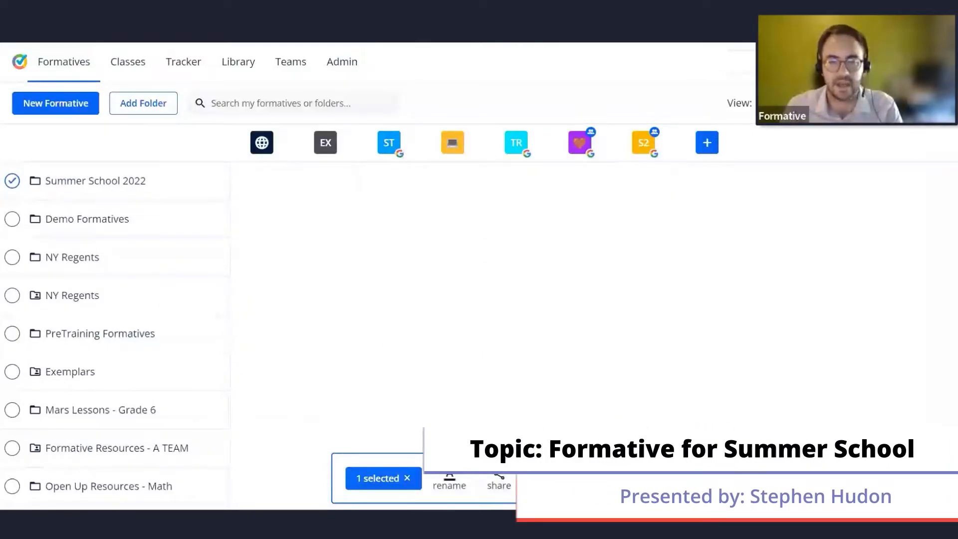
Open the move destination chooser for the Summer School 2022 folder, browse the folders, then cancel.
{"action": "left_click", "coordinate": [546, 480]}
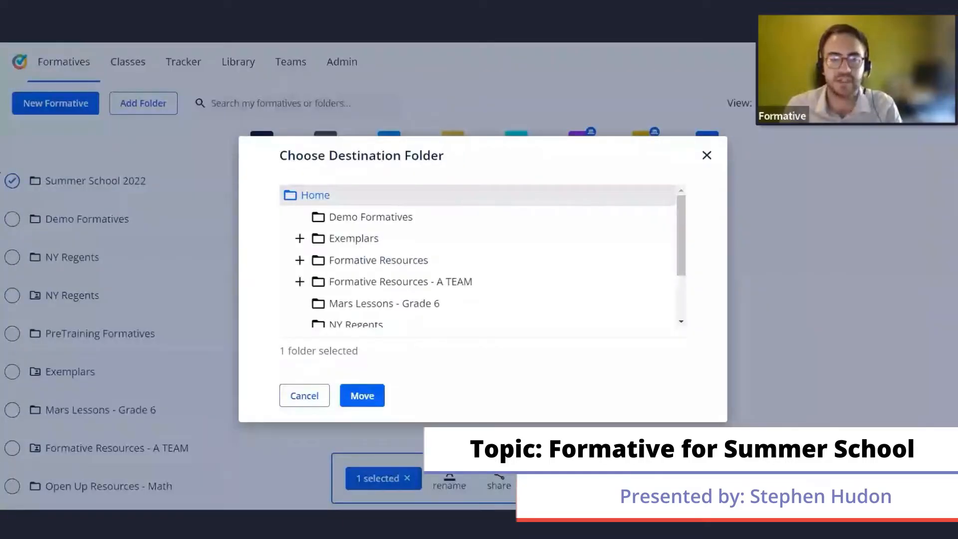
{"action": "scroll", "coordinate": [417, 237], "scroll_direction": "down", "scroll_amount": 1}
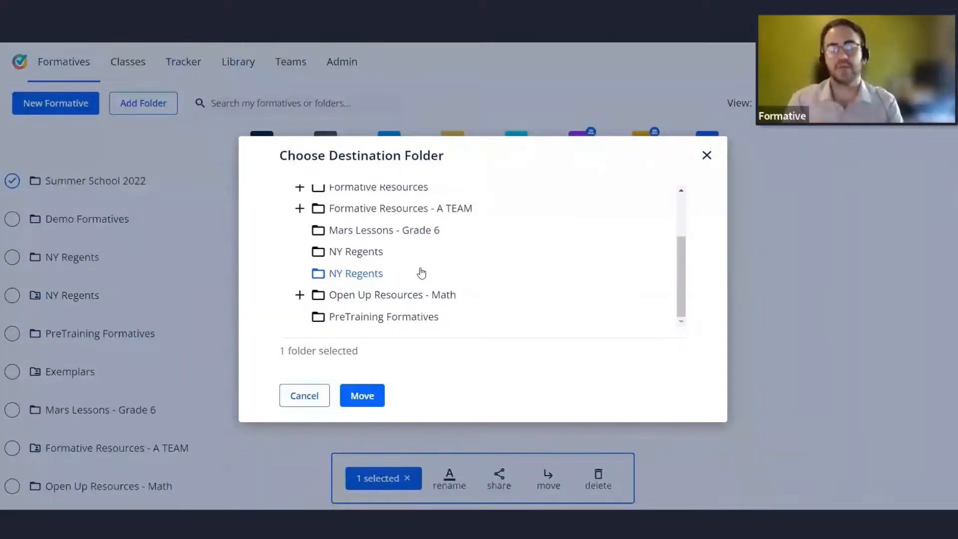
{"action": "left_click", "coordinate": [298, 394]}
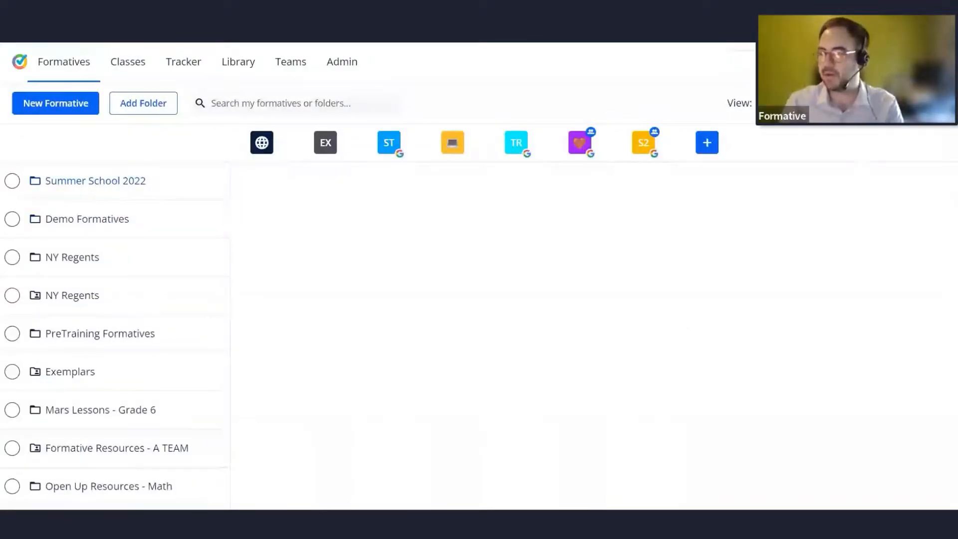
Reselect the Summer School 2022 folder, open its sharing dialog and review the collaborator permission options.
{"action": "left_click", "coordinate": [13, 180]}
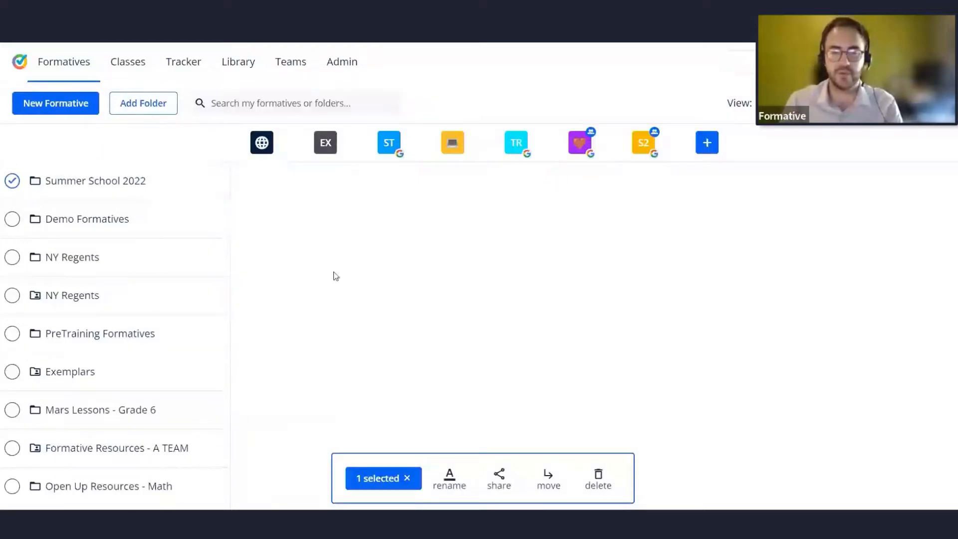
{"action": "left_click", "coordinate": [549, 478]}
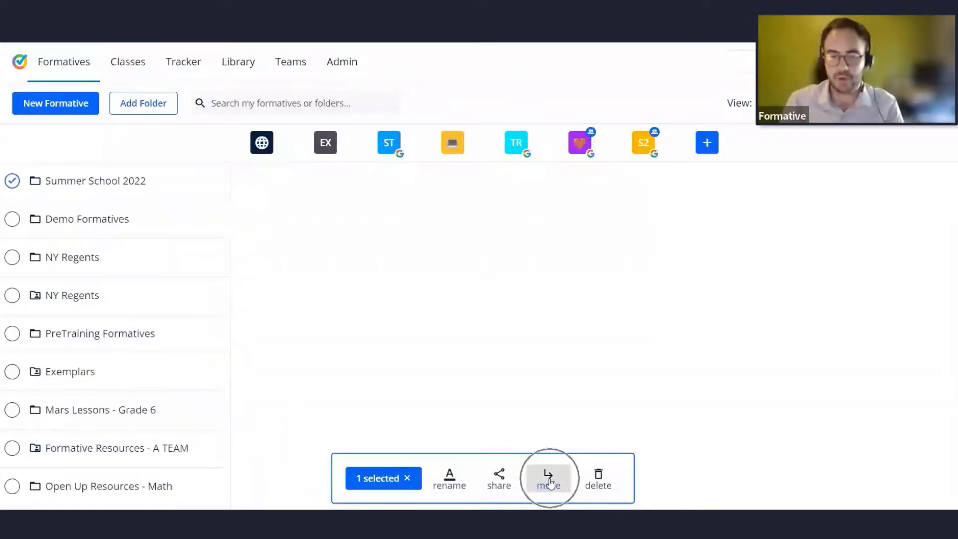
{"action": "left_click", "coordinate": [494, 478]}
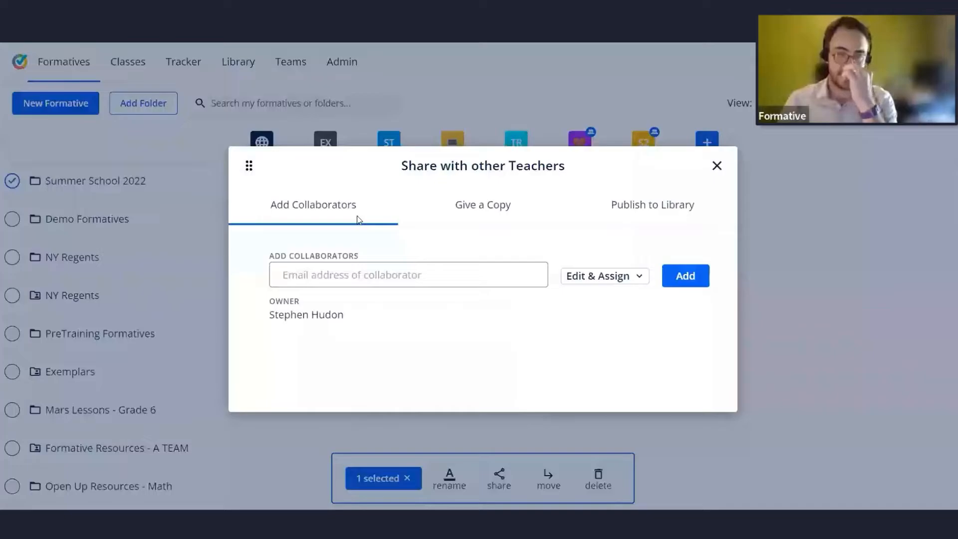
{"action": "left_click", "coordinate": [620, 277]}
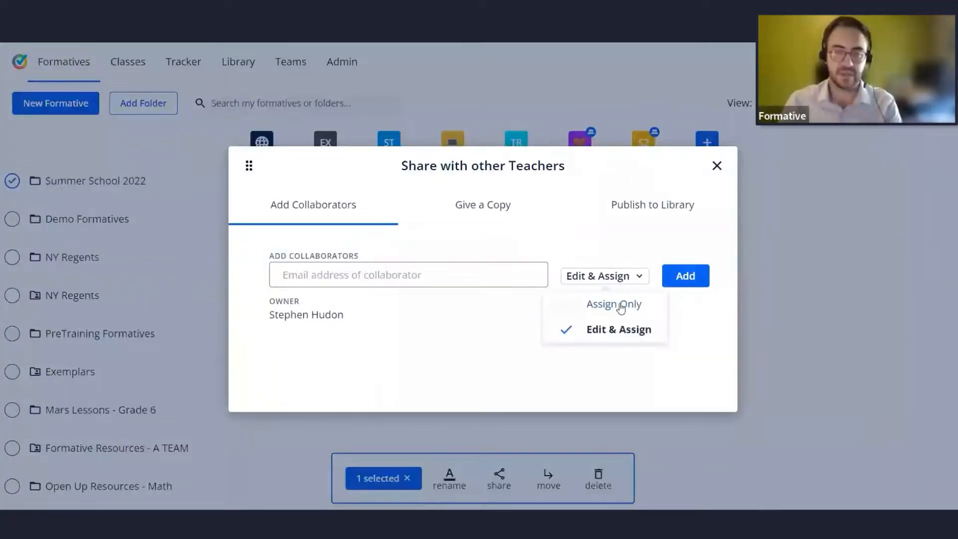
{"action": "left_click", "coordinate": [622, 332]}
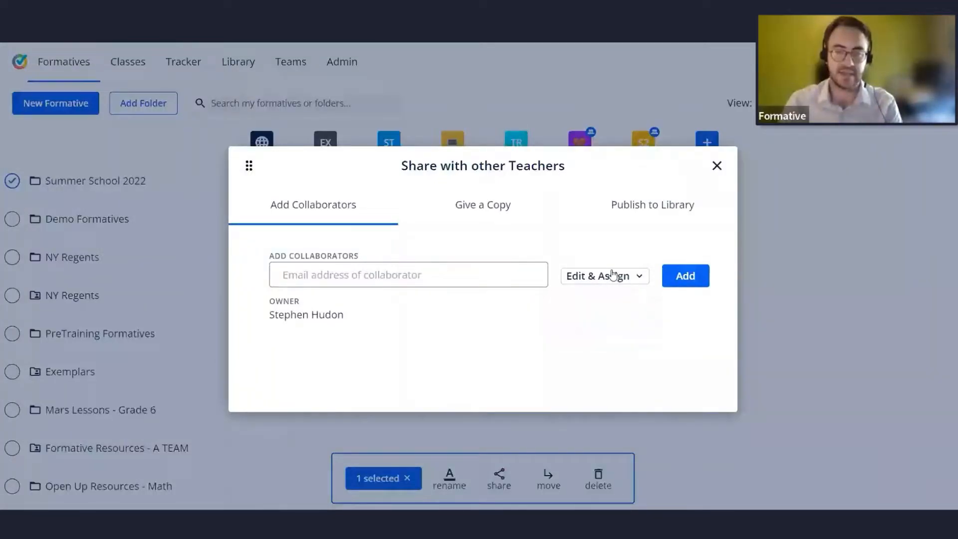
Review the Give a Copy and Publish to Library tabs of the folder's sharing dialog, then close it.
{"action": "left_click", "coordinate": [494, 210]}
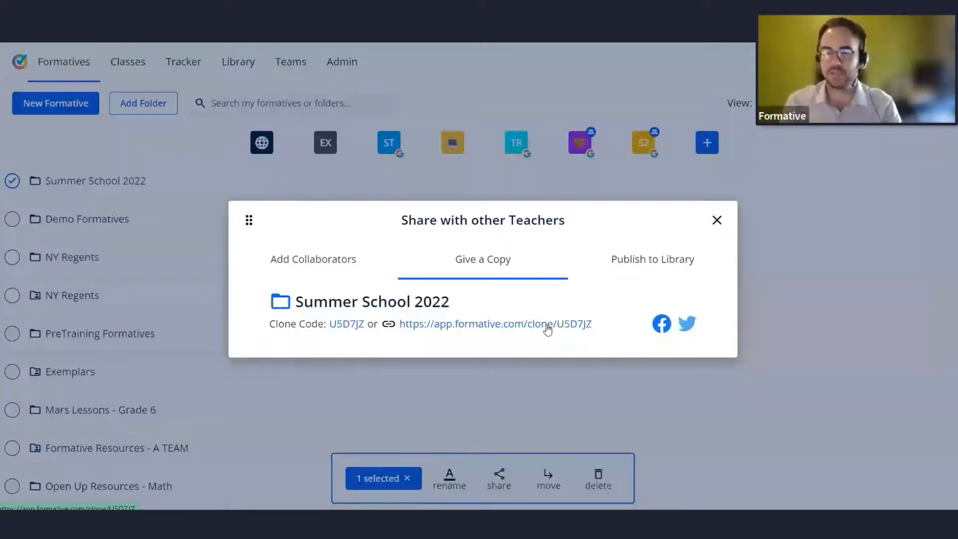
{"action": "left_click", "coordinate": [663, 262]}
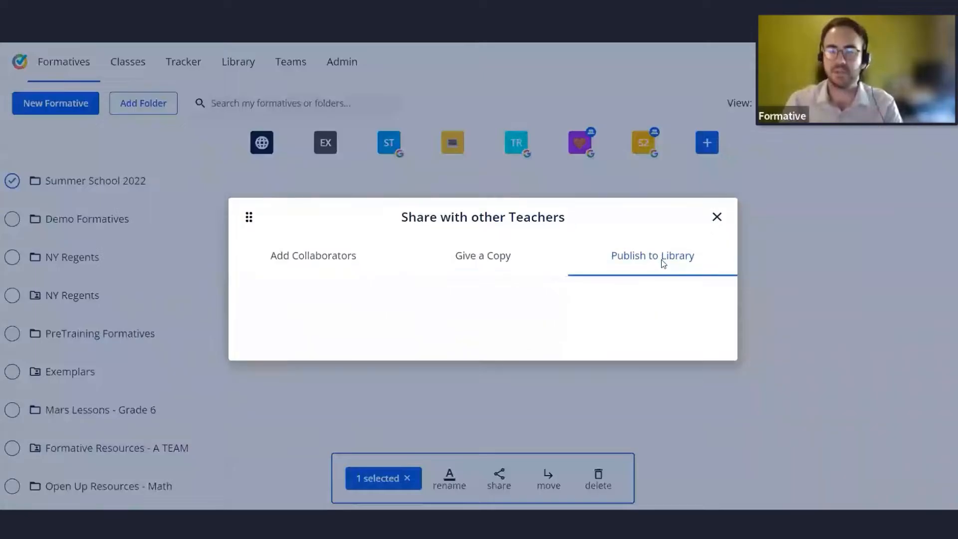
{"action": "scroll", "coordinate": [541, 260], "scroll_direction": "down", "scroll_amount": 2}
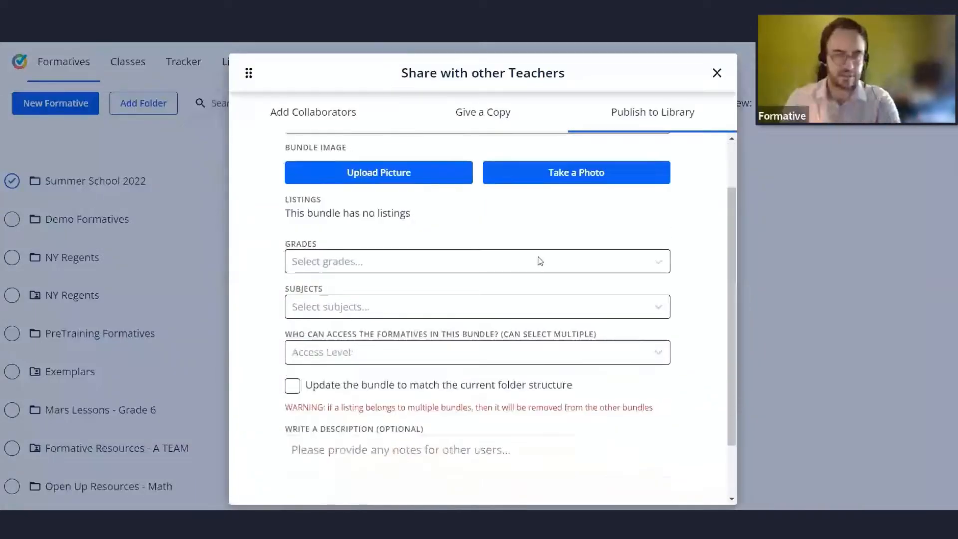
{"action": "scroll", "coordinate": [540, 261], "scroll_direction": "down", "scroll_amount": 2}
{"action": "scroll", "coordinate": [542, 297], "scroll_direction": "up", "scroll_amount": 3}
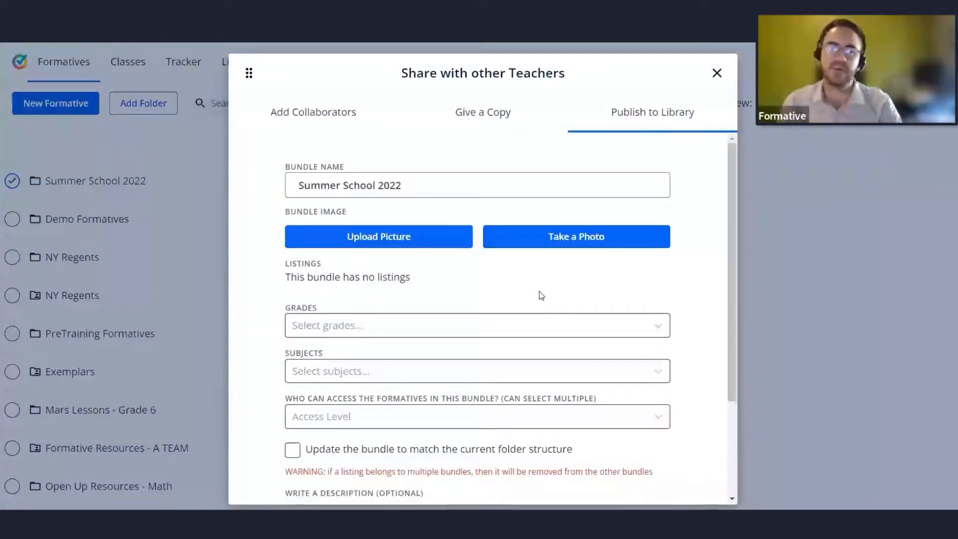
{"action": "left_click_drag", "start_coordinate": [419, 186], "coordinate": [289, 186]}
{"action": "left_click", "coordinate": [436, 166]}
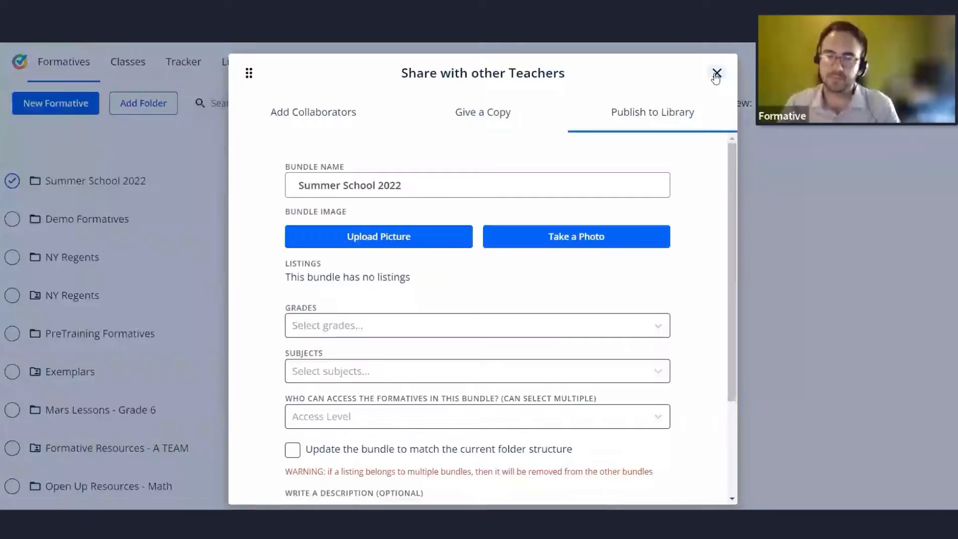
{"action": "left_click", "coordinate": [717, 74]}
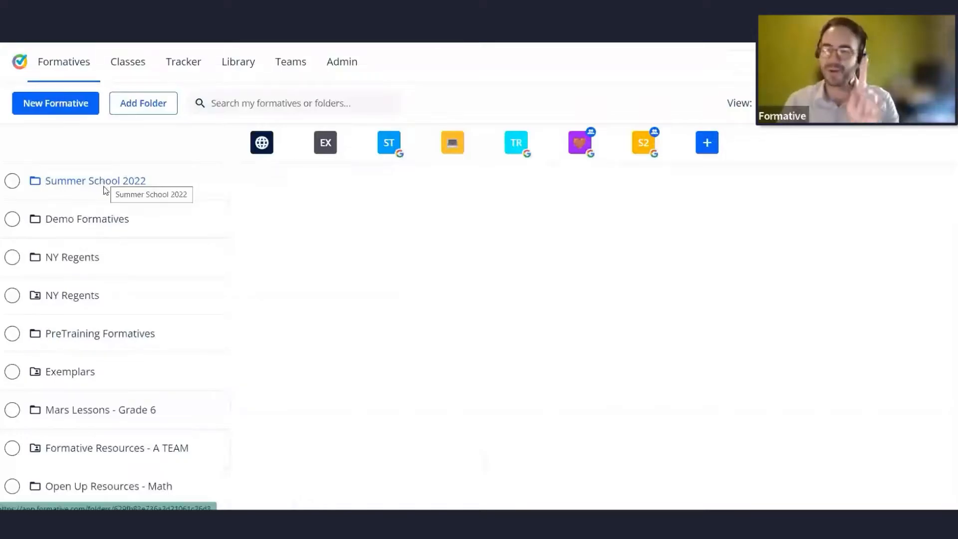
{"action": "scroll", "coordinate": [103, 310], "scroll_direction": "down", "scroll_amount": 5}
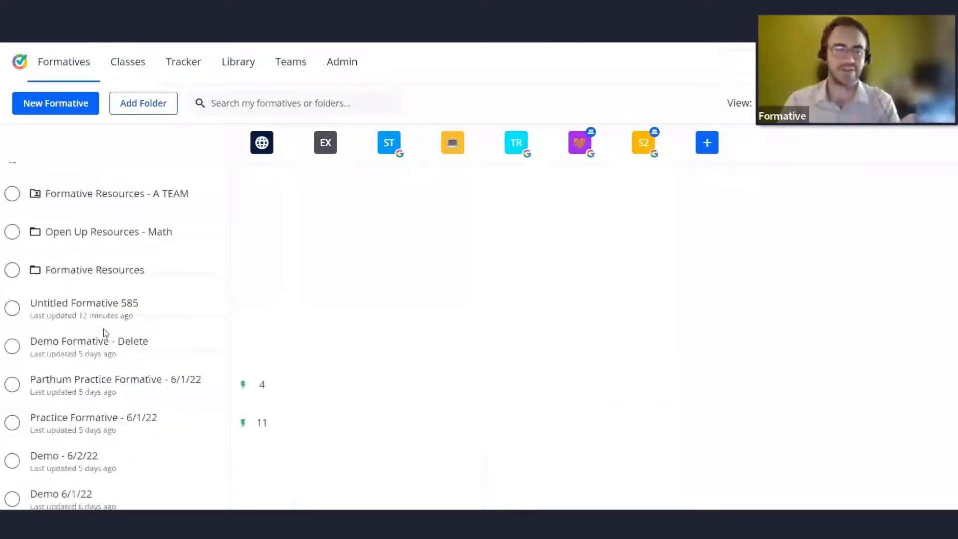
{"action": "scroll", "coordinate": [103, 336], "scroll_direction": "up", "scroll_amount": 1}
{"action": "scroll", "coordinate": [103, 374], "scroll_direction": "down", "scroll_amount": 1}
{"action": "left_click", "coordinate": [13, 344]}
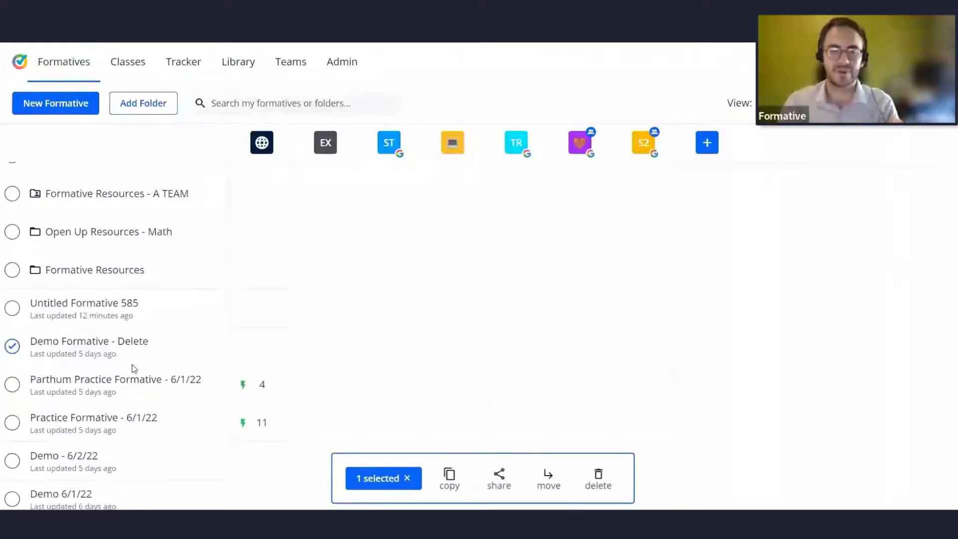
{"action": "scroll", "coordinate": [133, 368], "scroll_direction": "up", "scroll_amount": 5}
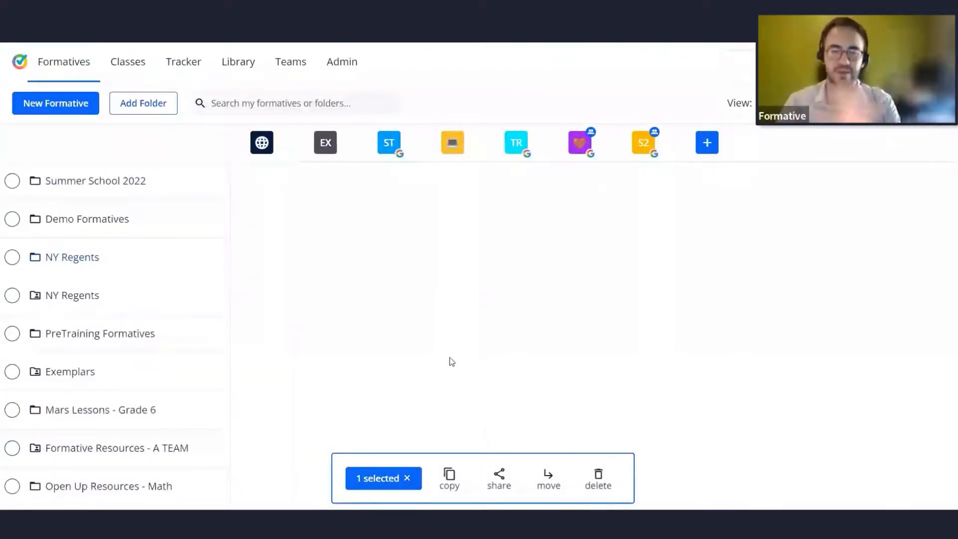
{"action": "scroll", "coordinate": [255, 391], "scroll_direction": "down", "scroll_amount": 5}
{"action": "left_click", "coordinate": [11, 410]}
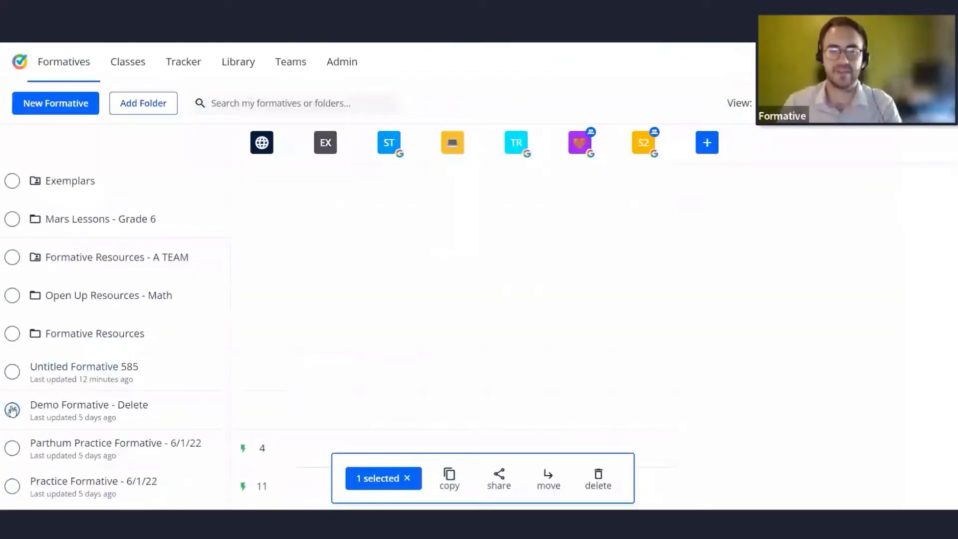
{"action": "scroll", "coordinate": [484, 369], "scroll_direction": "up", "scroll_amount": 5}
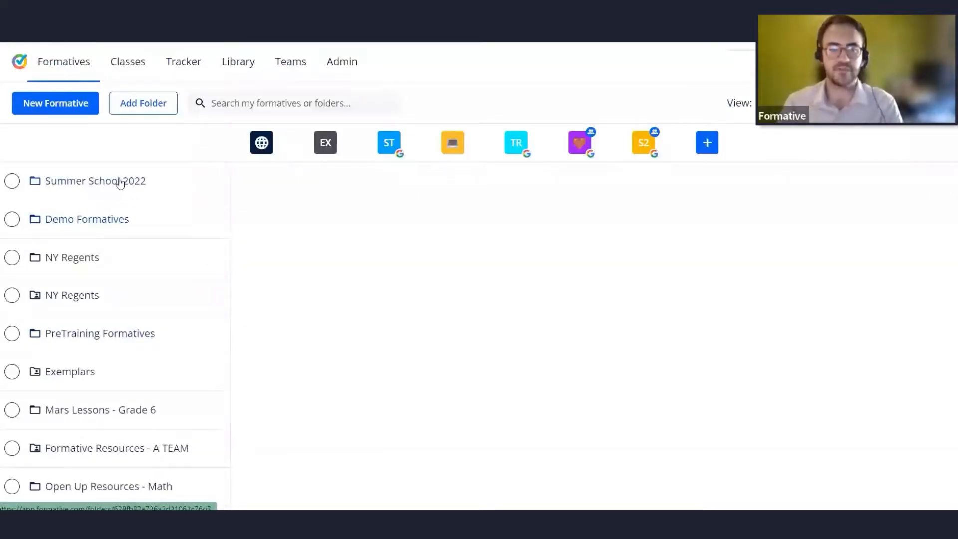
{"action": "key", "text": "alt+Tab"}
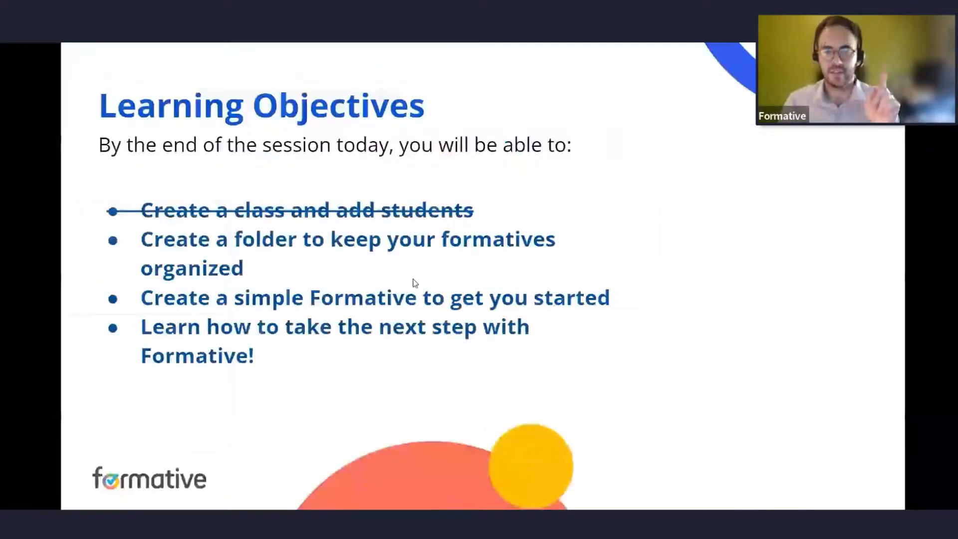
{"action": "left_click", "coordinate": [415, 283]}
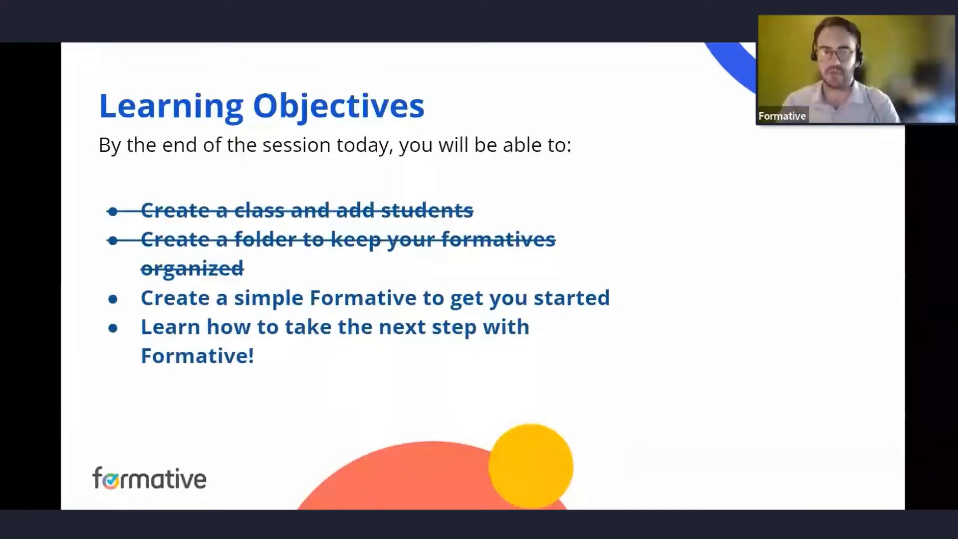
{"action": "key", "text": "alt+Tab"}
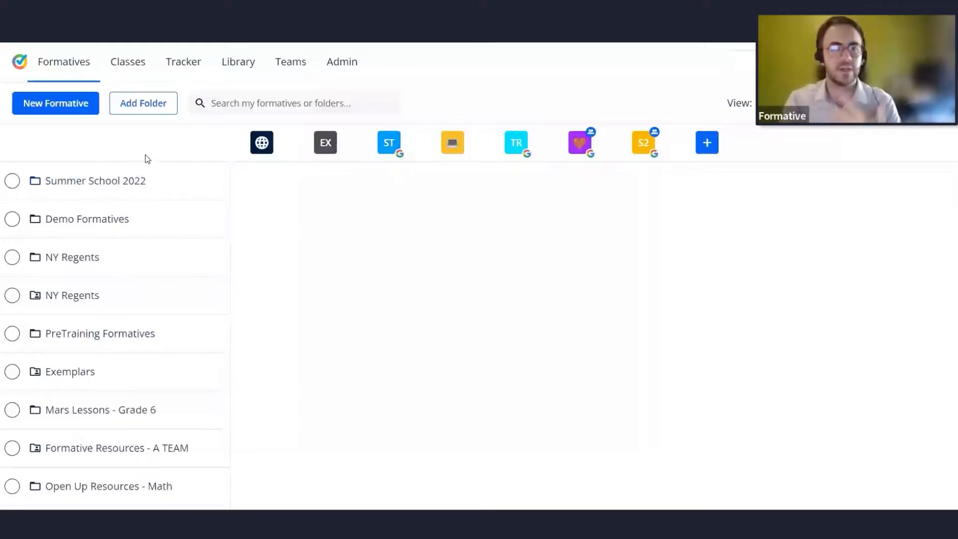
Create a new formative titled Summer School - Assignment 1.
{"action": "left_click", "coordinate": [57, 105]}
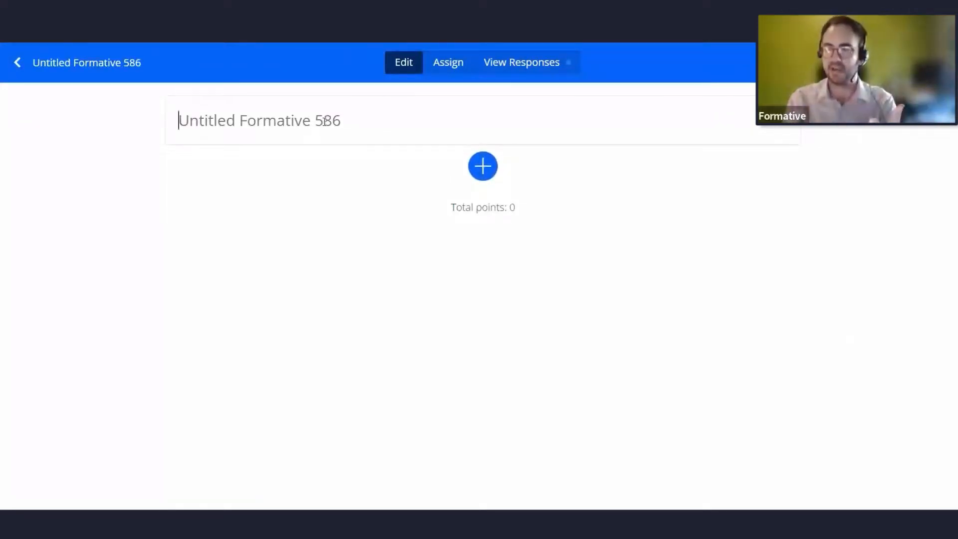
{"action": "type", "text": "Summ"}
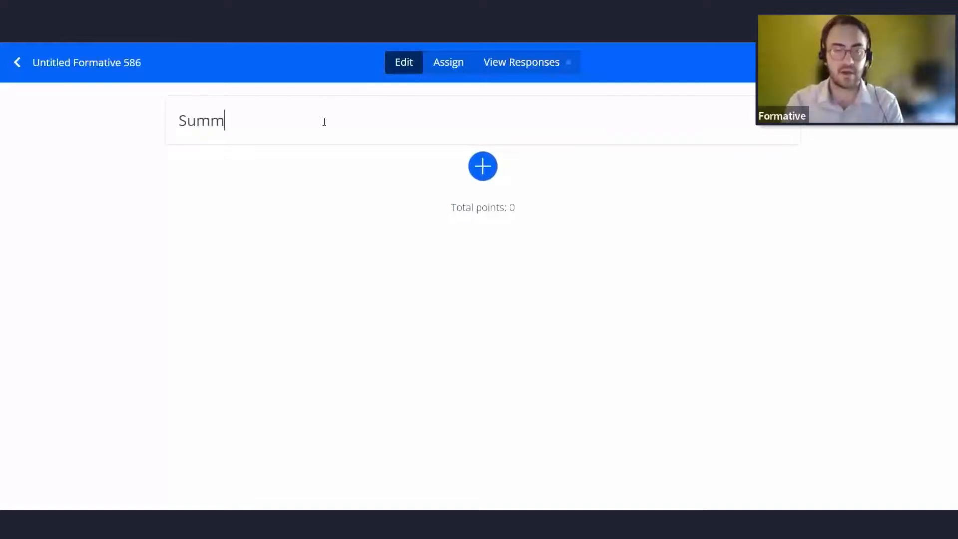
{"action": "type", "text": "er"}
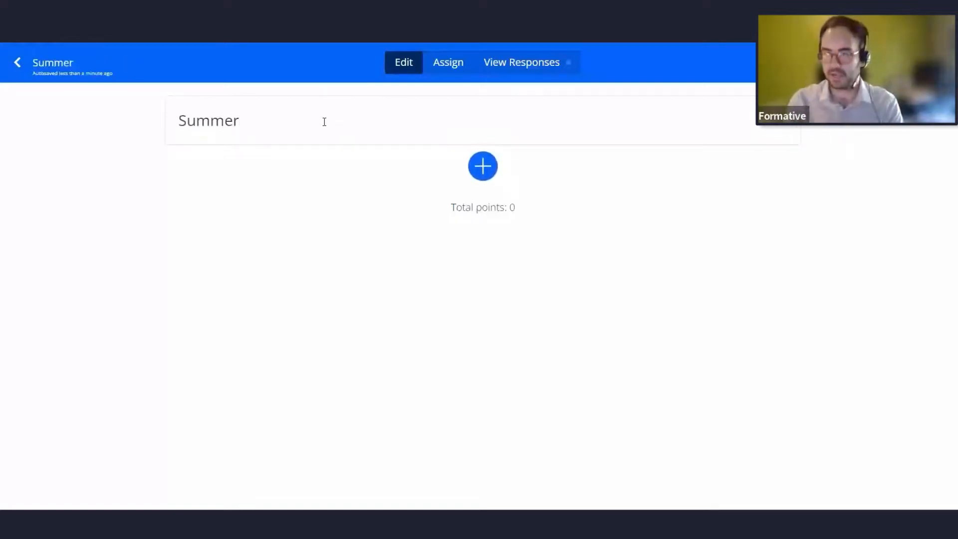
{"action": "type", "text": " Scvho"}
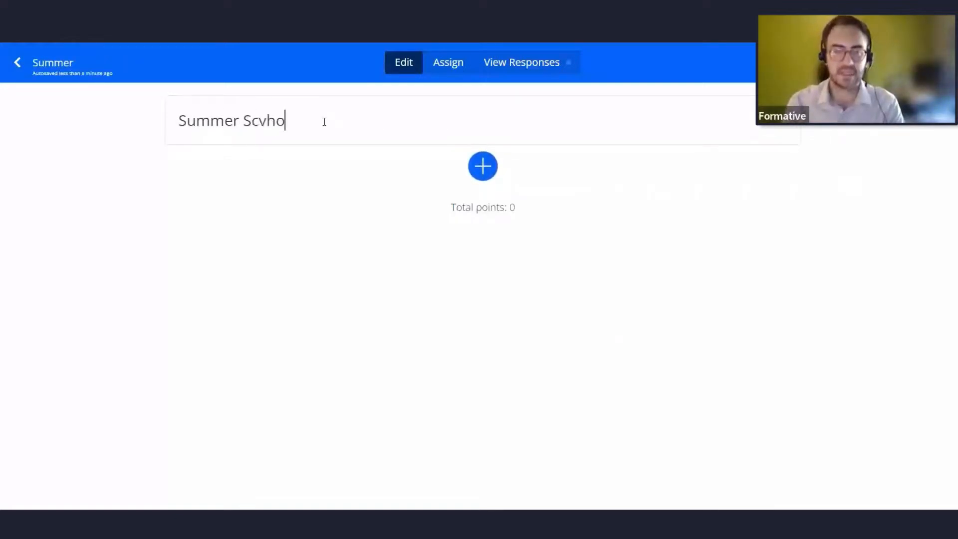
{"action": "key", "text": "BackSpace"}
{"action": "key", "text": "BackSpace"}
{"action": "key", "text": "BackSpace"}
{"action": "type", "text": "hool"}
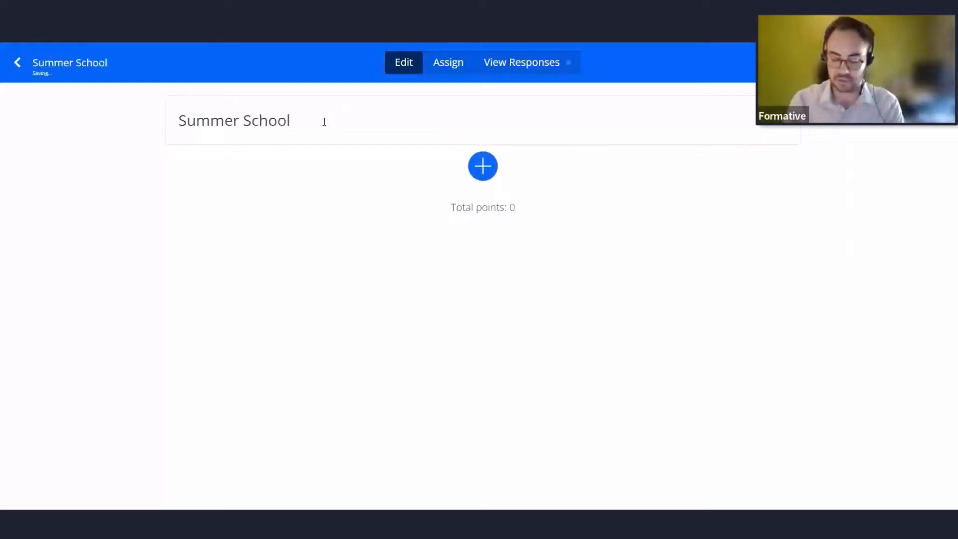
{"action": "type", "text": " - Assign"}
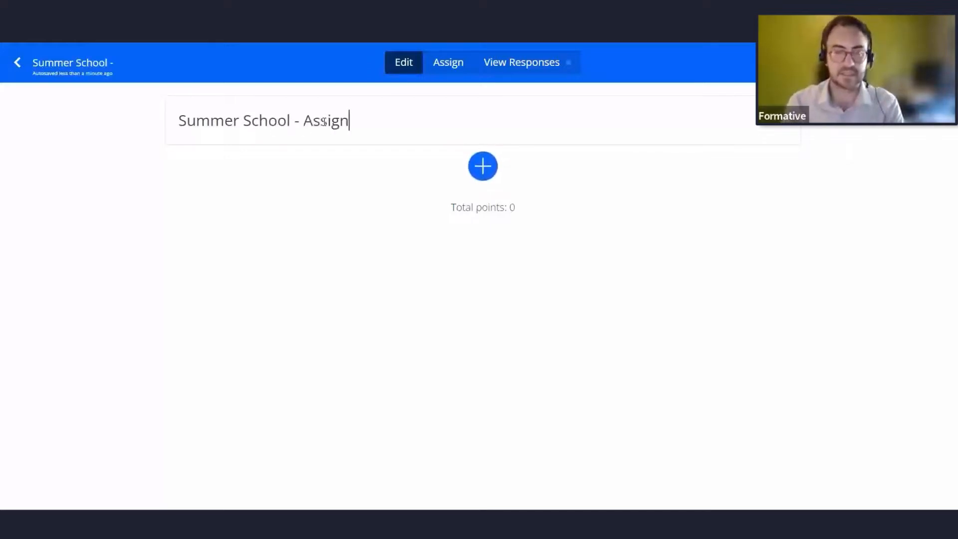
{"action": "type", "text": "ment 1"}
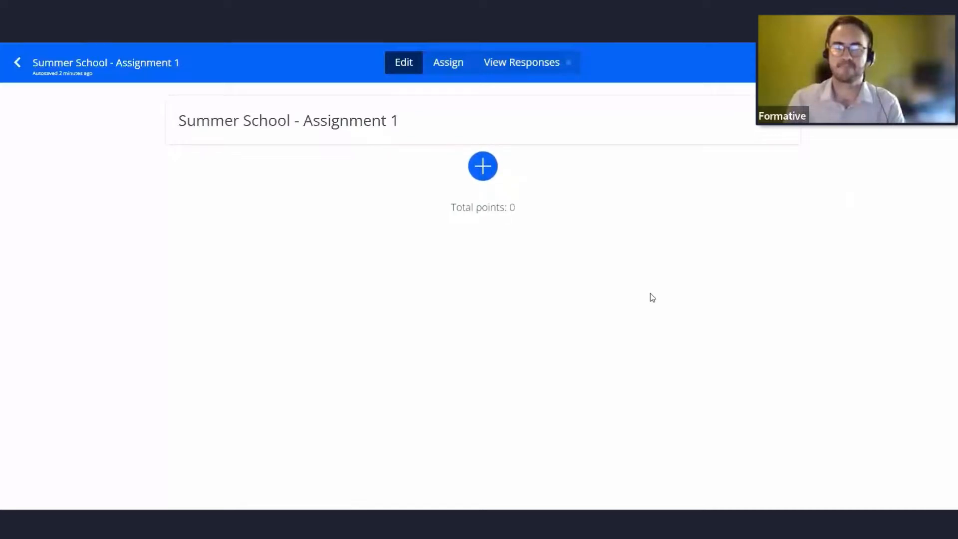
Open the add-item menu and review the available content and question types.
{"action": "left_click", "coordinate": [487, 172]}
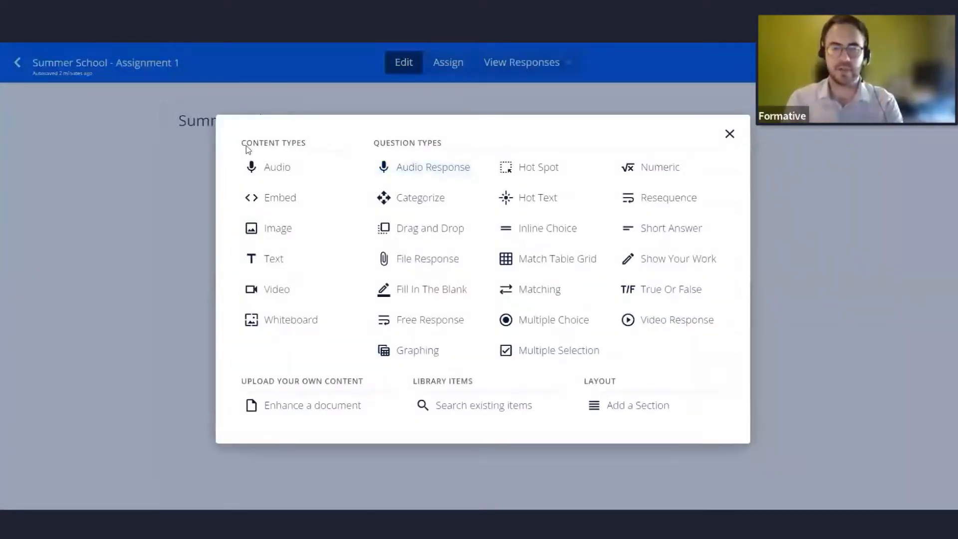
{"action": "left_click_drag", "start_coordinate": [242, 146], "coordinate": [325, 144]}
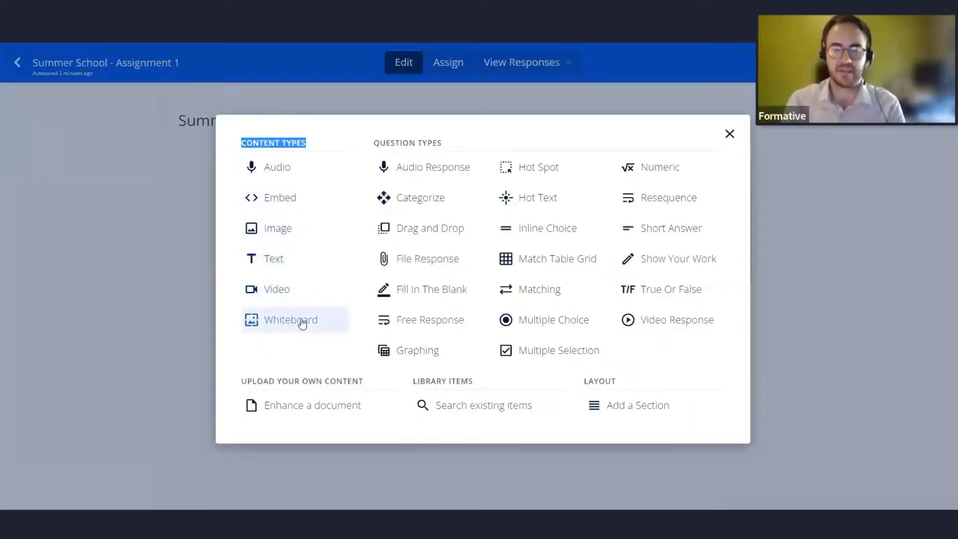
{"action": "left_click_drag", "start_coordinate": [386, 144], "coordinate": [457, 134]}
{"action": "left_click", "coordinate": [359, 148]}
{"action": "left_click", "coordinate": [447, 145]}
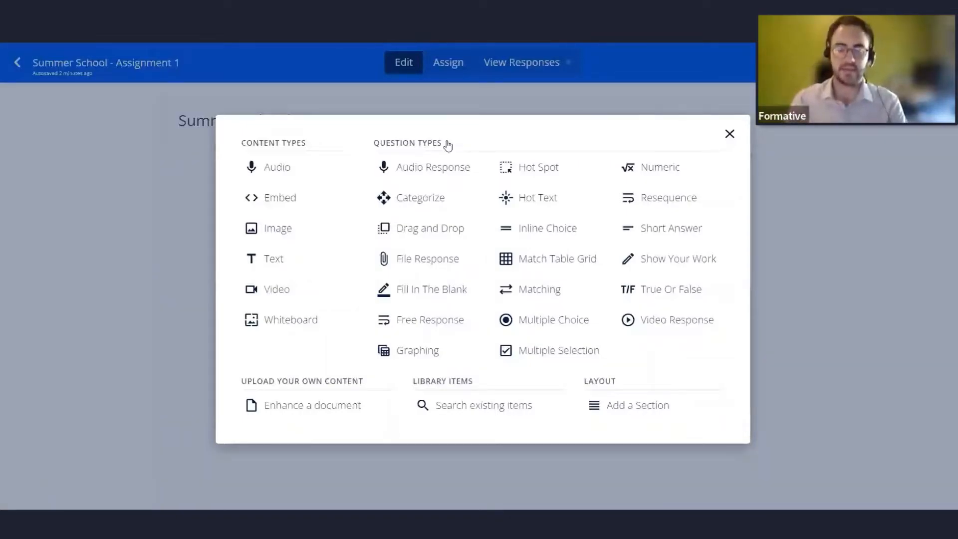
{"action": "left_click", "coordinate": [284, 414]}
{"action": "left_click", "coordinate": [284, 414]}
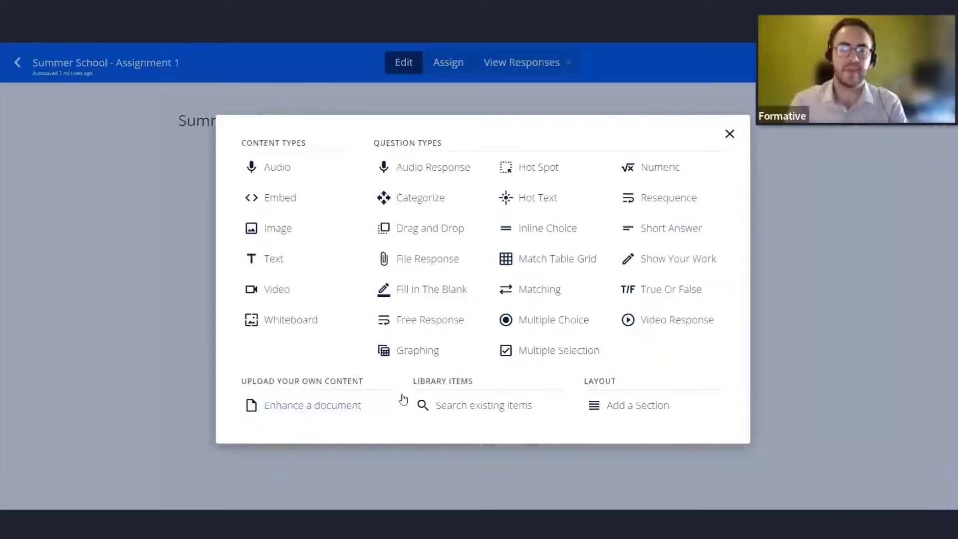
{"action": "left_click_drag", "start_coordinate": [460, 382], "coordinate": [414, 383]}
{"action": "left_click", "coordinate": [448, 383]}
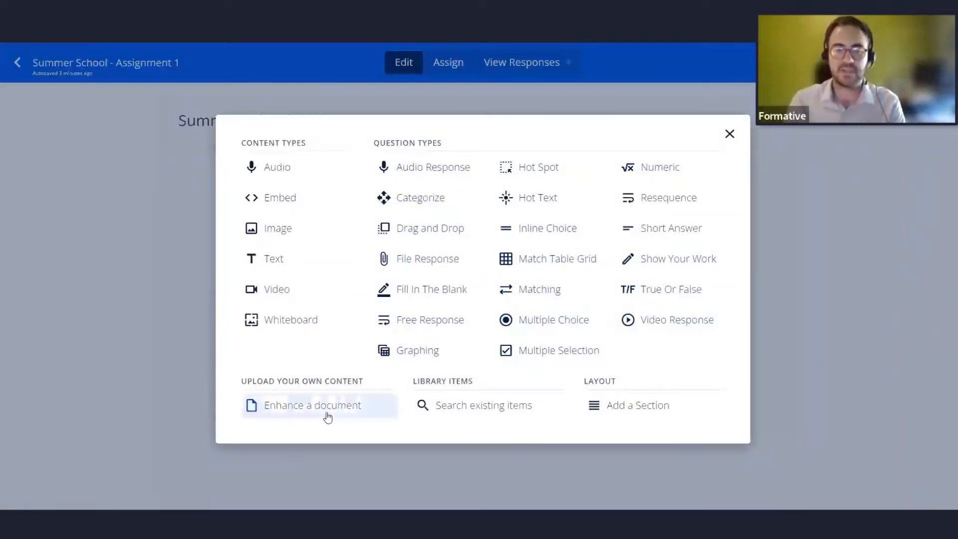
Enhance a document by uploading Reading Comp pg 5 from the Demo Resources folder and adding it as an image.
{"action": "left_click", "coordinate": [306, 410]}
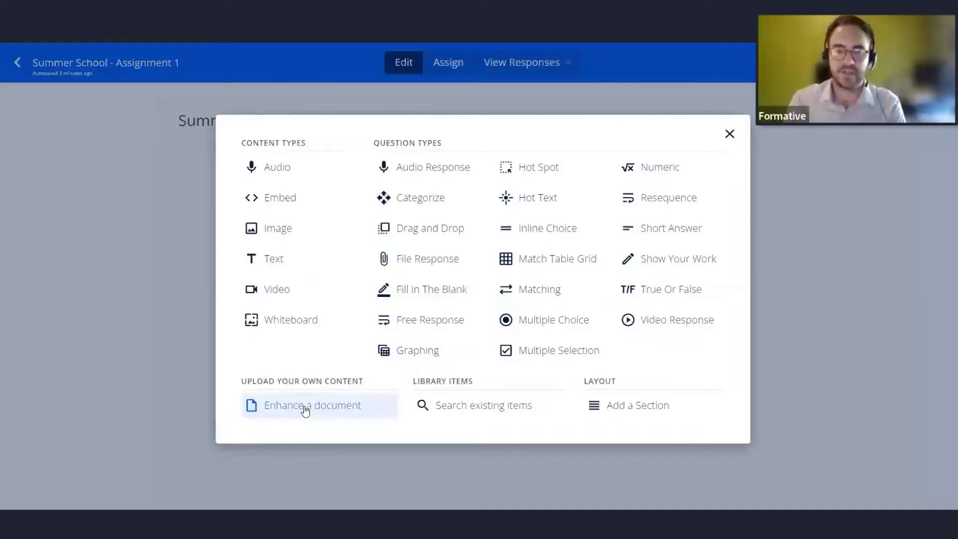
{"action": "left_click", "coordinate": [305, 411]}
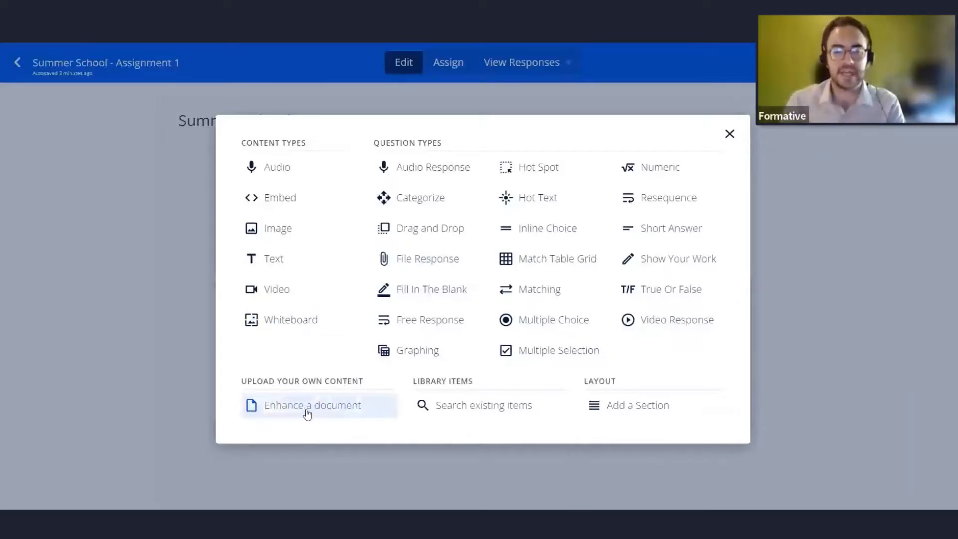
{"action": "left_click", "coordinate": [307, 412]}
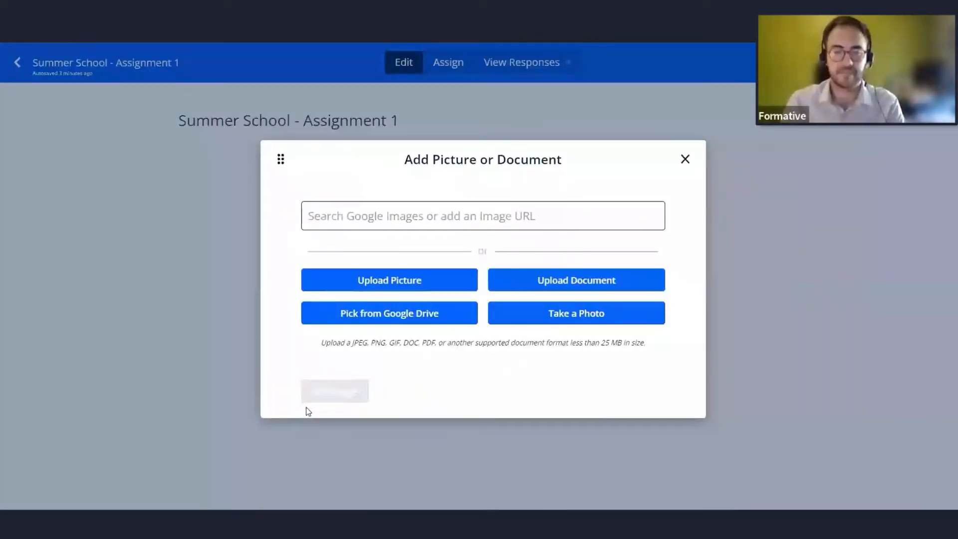
{"action": "left_click", "coordinate": [561, 277]}
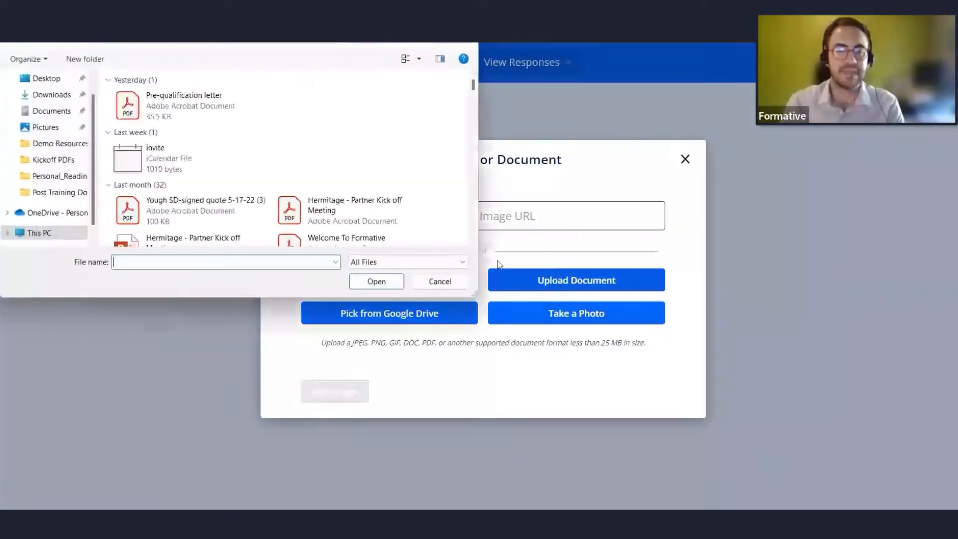
{"action": "left_click", "coordinate": [64, 117]}
{"action": "left_click", "coordinate": [151, 120]}
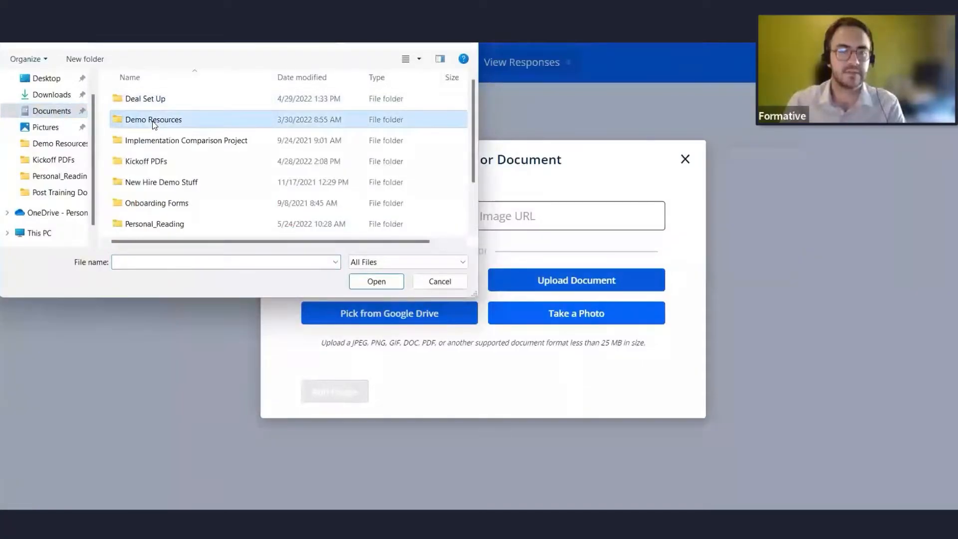
{"action": "double_click", "coordinate": [151, 121]}
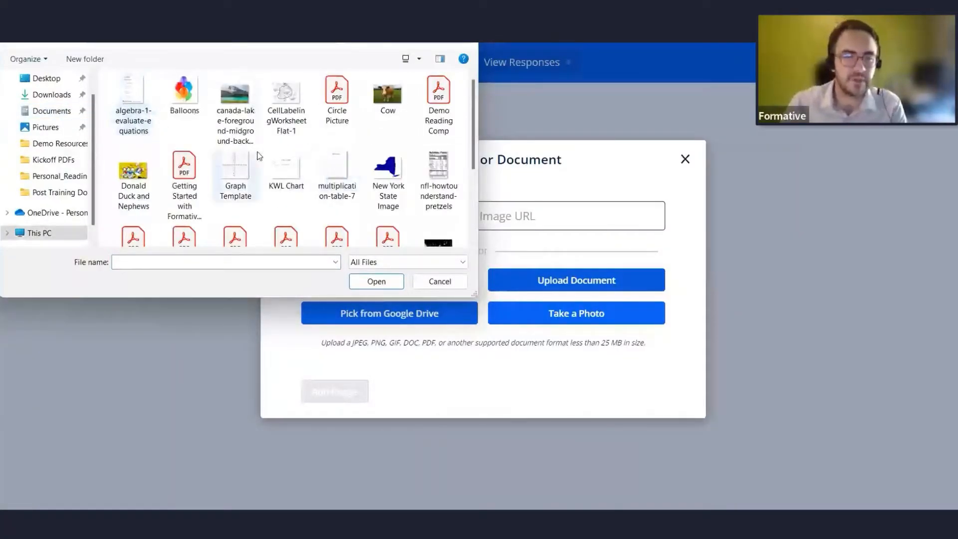
{"action": "scroll", "coordinate": [259, 156], "scroll_direction": "down", "scroll_amount": 1}
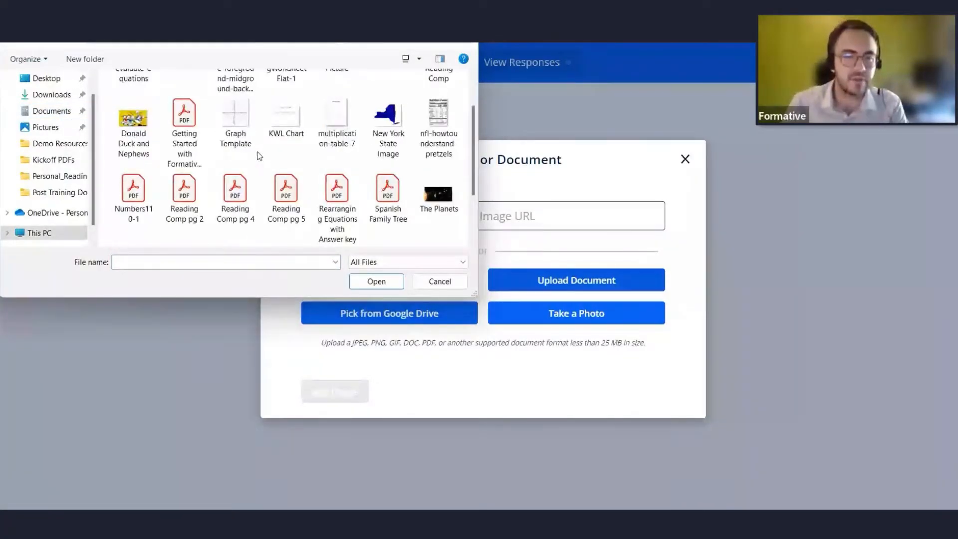
{"action": "left_click", "coordinate": [286, 200]}
{"action": "left_click", "coordinate": [348, 279]}
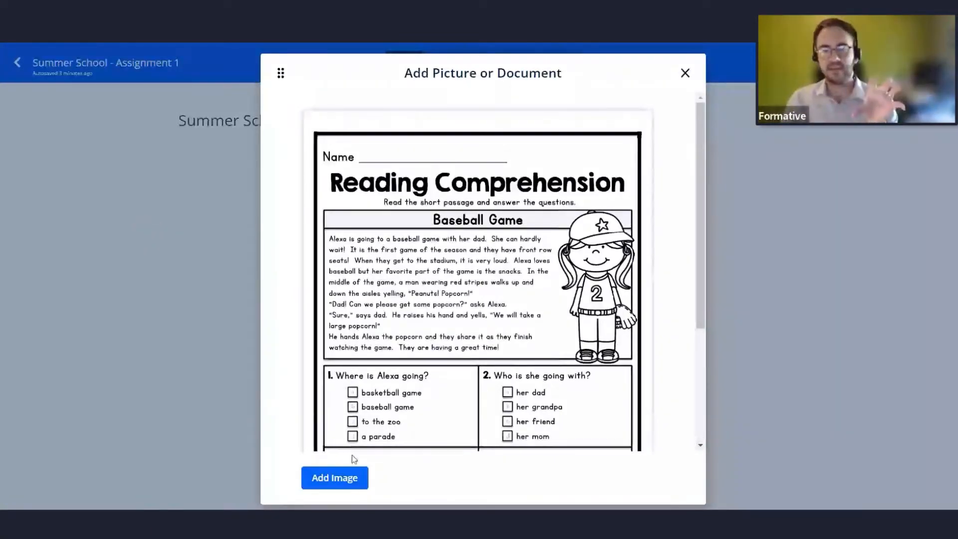
{"action": "left_click", "coordinate": [357, 485]}
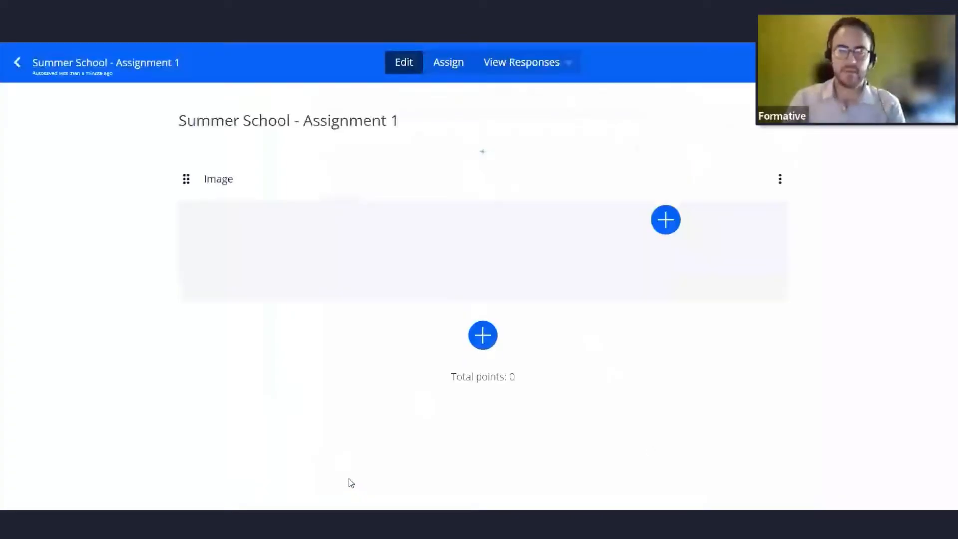
Place a multiple-choice question on the image's question 1, titled Where is Alexa going?, with option B correct.
{"action": "scroll", "coordinate": [361, 348], "scroll_direction": "down", "scroll_amount": 2}
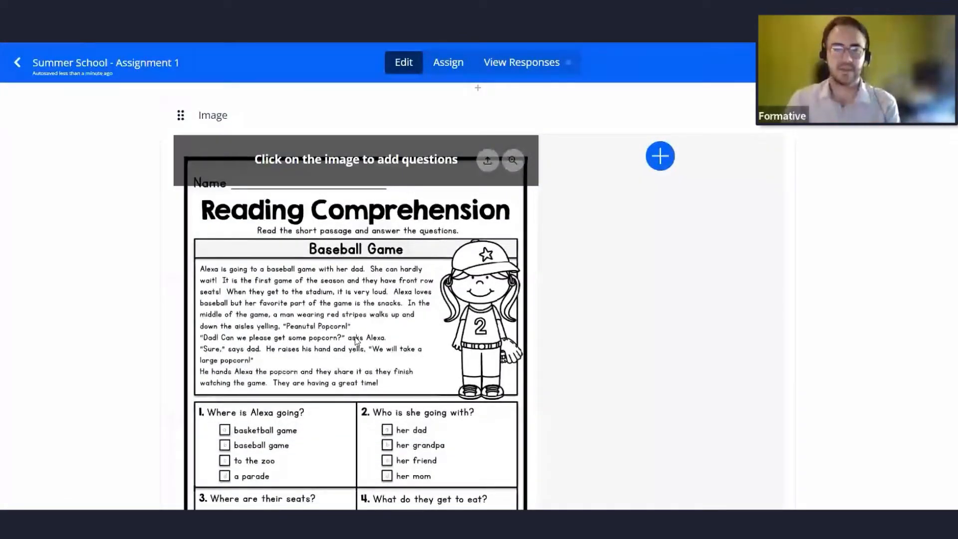
{"action": "scroll", "coordinate": [356, 341], "scroll_direction": "down", "scroll_amount": 1}
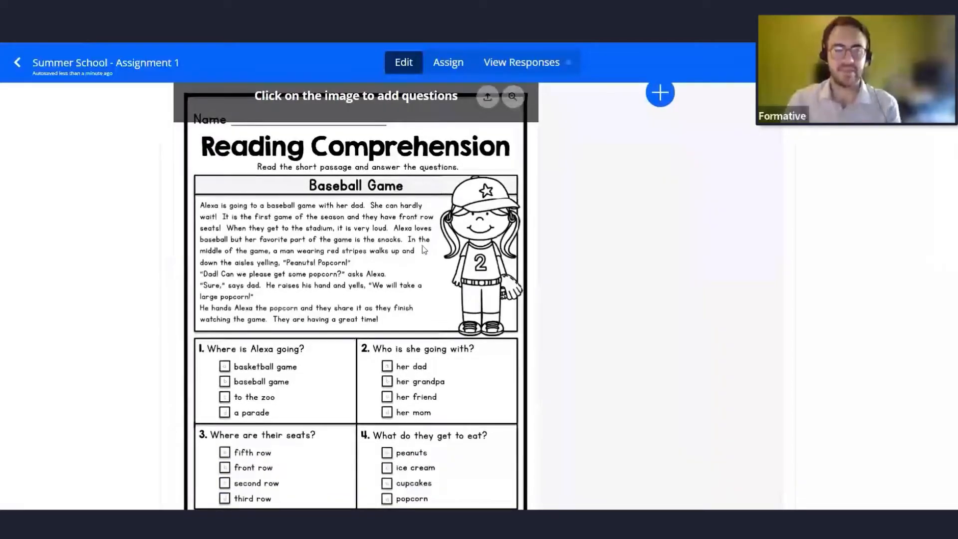
{"action": "scroll", "coordinate": [353, 159], "scroll_direction": "up", "scroll_amount": 2}
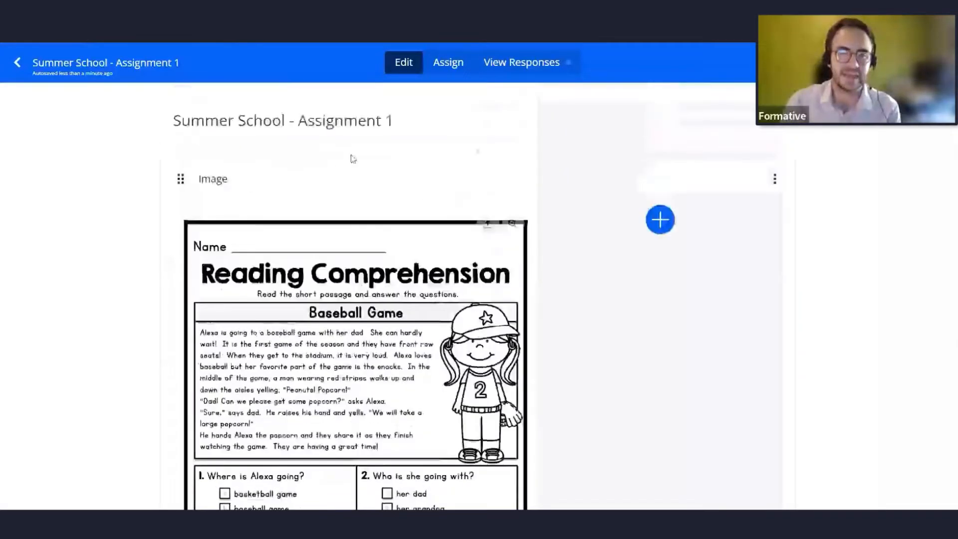
{"action": "scroll", "coordinate": [247, 375], "scroll_direction": "down", "scroll_amount": 2}
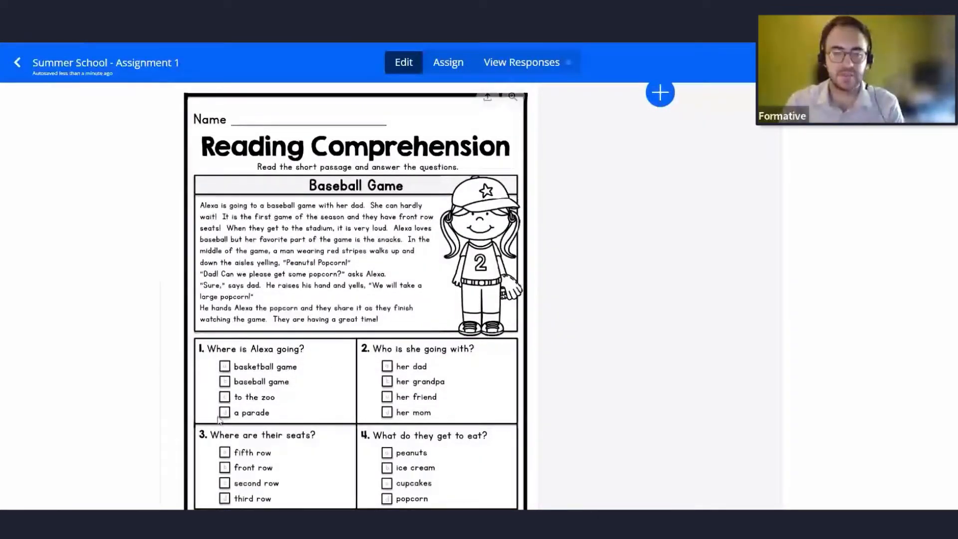
{"action": "left_click", "coordinate": [199, 349]}
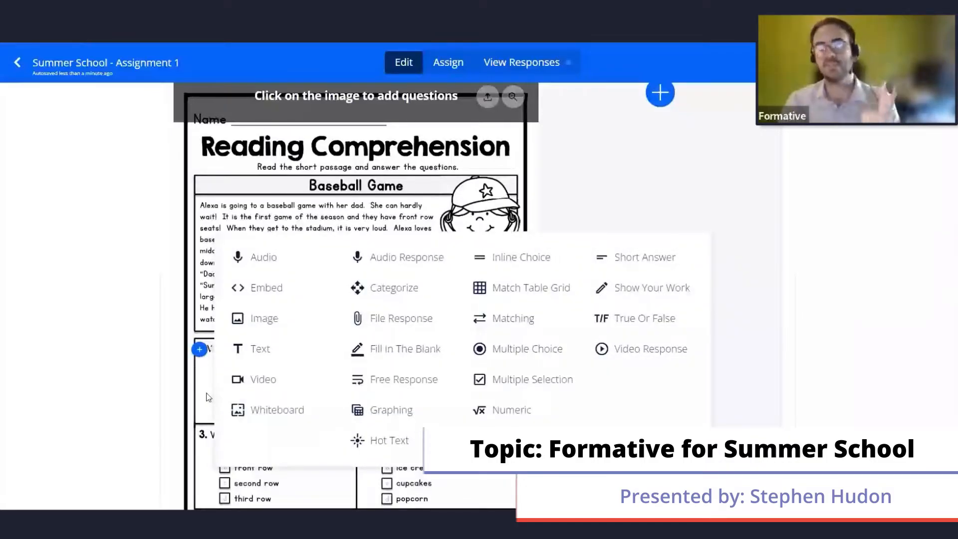
{"action": "left_click", "coordinate": [148, 388]}
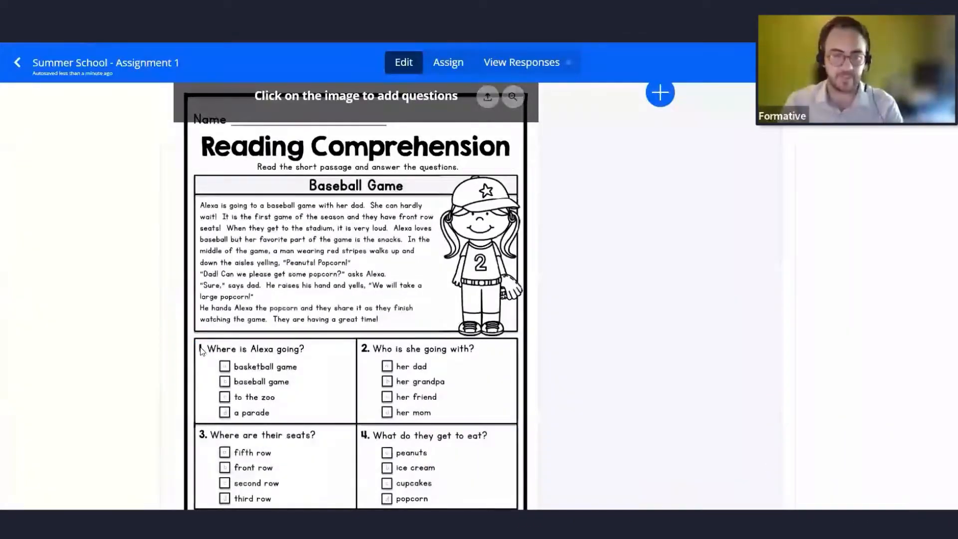
{"action": "left_click", "coordinate": [200, 348]}
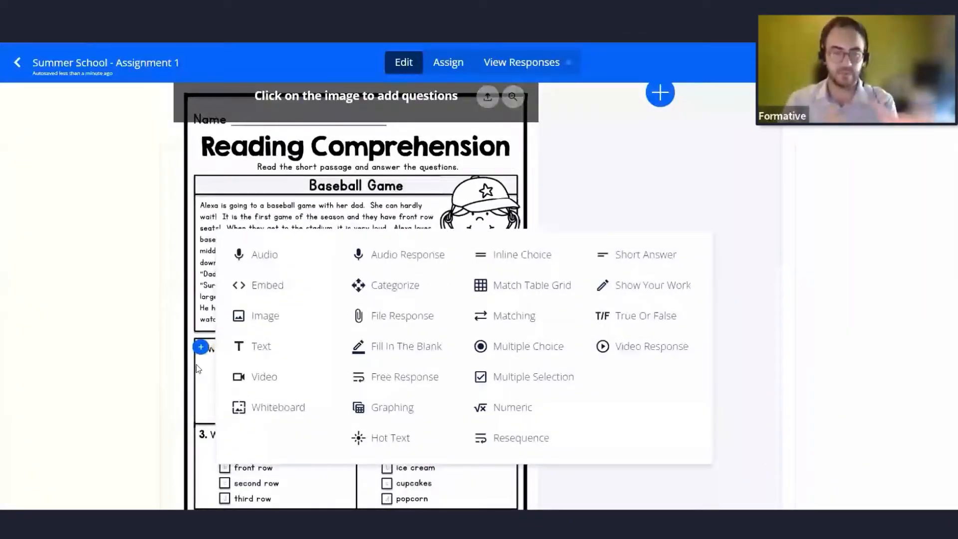
{"action": "left_click", "coordinate": [544, 352]}
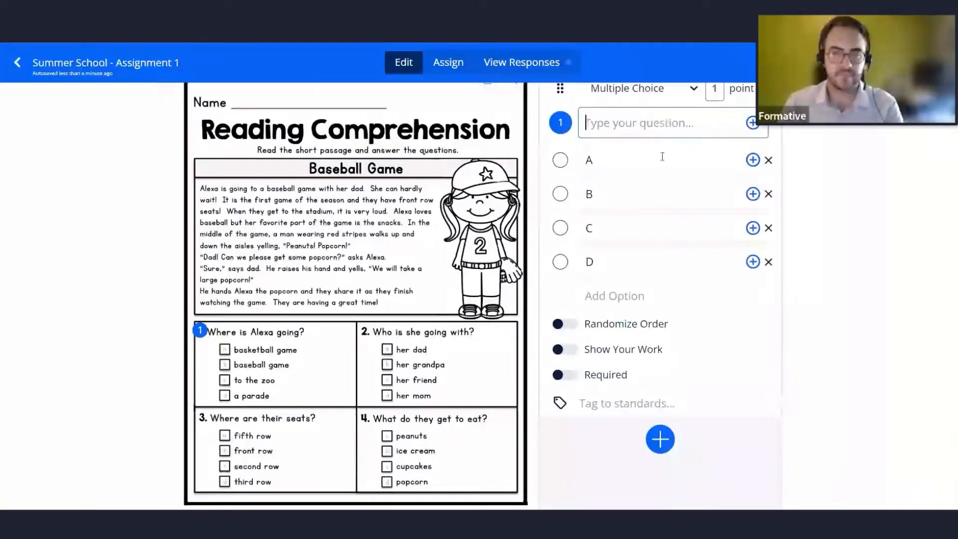
{"action": "type", "text": "Where"}
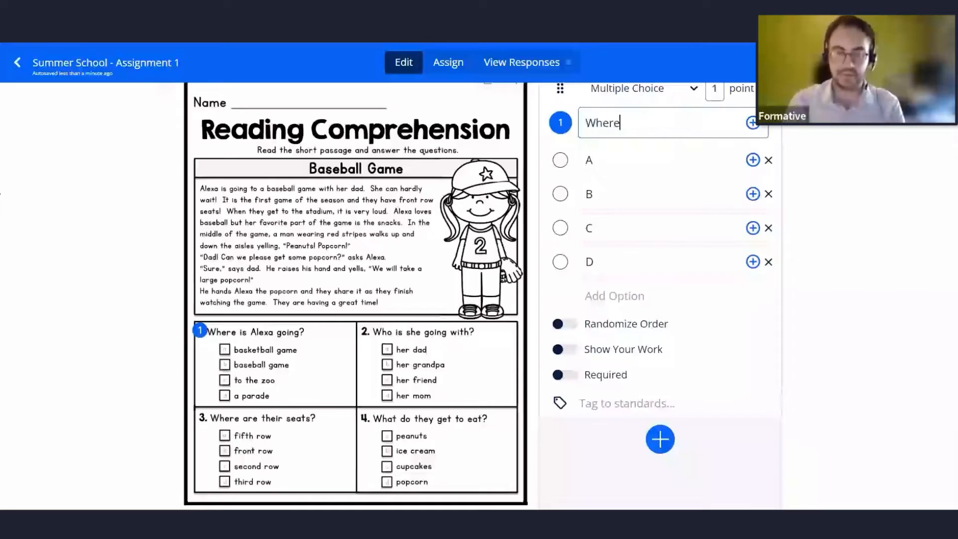
{"action": "type", "text": " is Ale"}
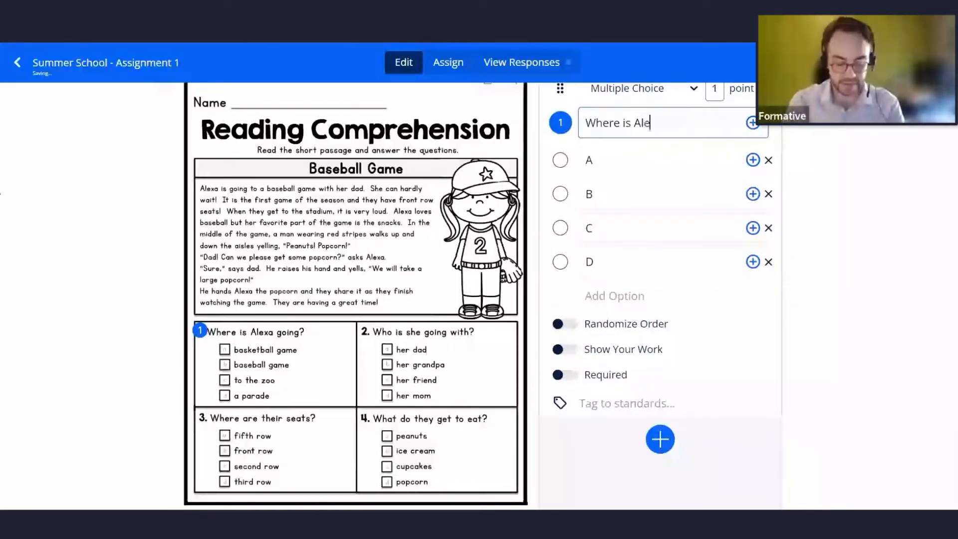
{"action": "type", "text": "xa going?"}
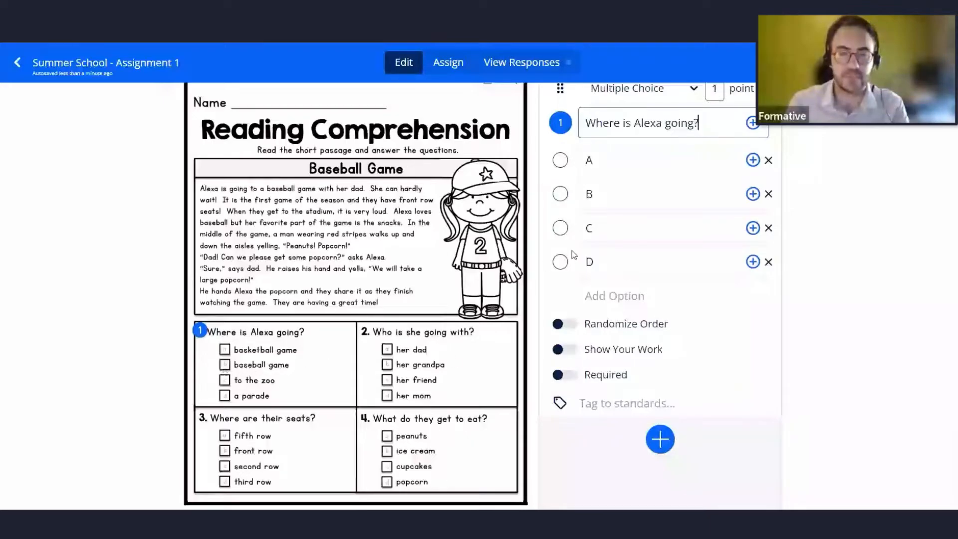
{"action": "left_click", "coordinate": [561, 194]}
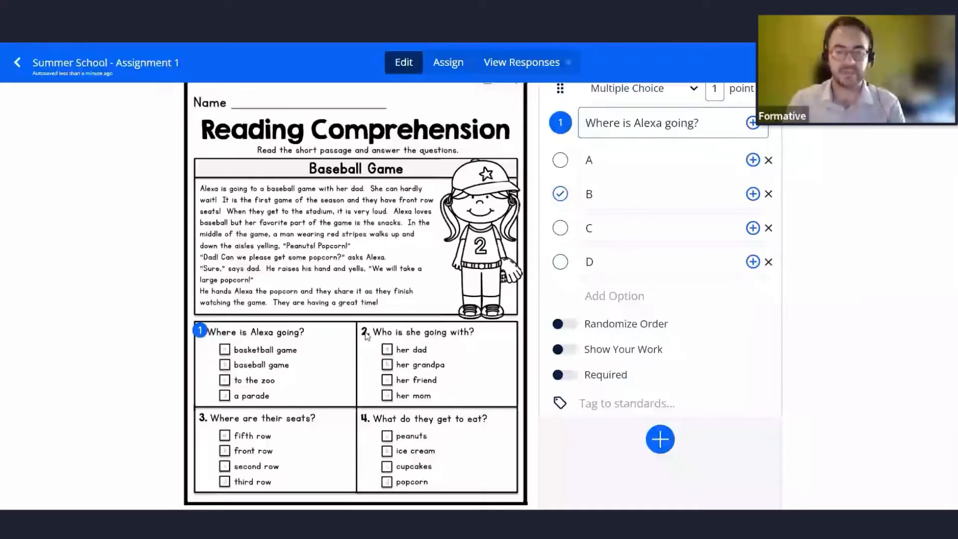
Place a multiple-choice question on the image's question 2, titled Who is she going with?, with option A correct.
{"action": "left_click", "coordinate": [366, 334]}
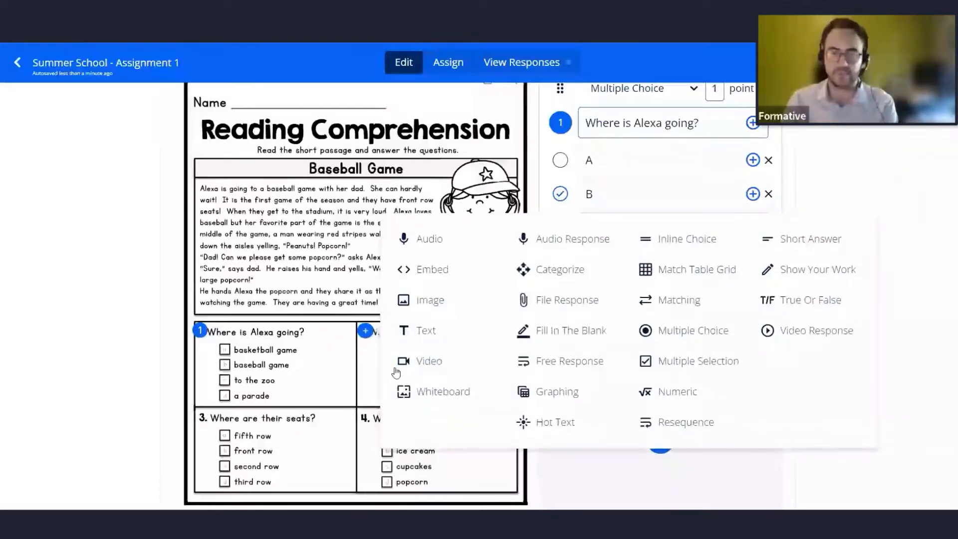
{"action": "left_click", "coordinate": [671, 340]}
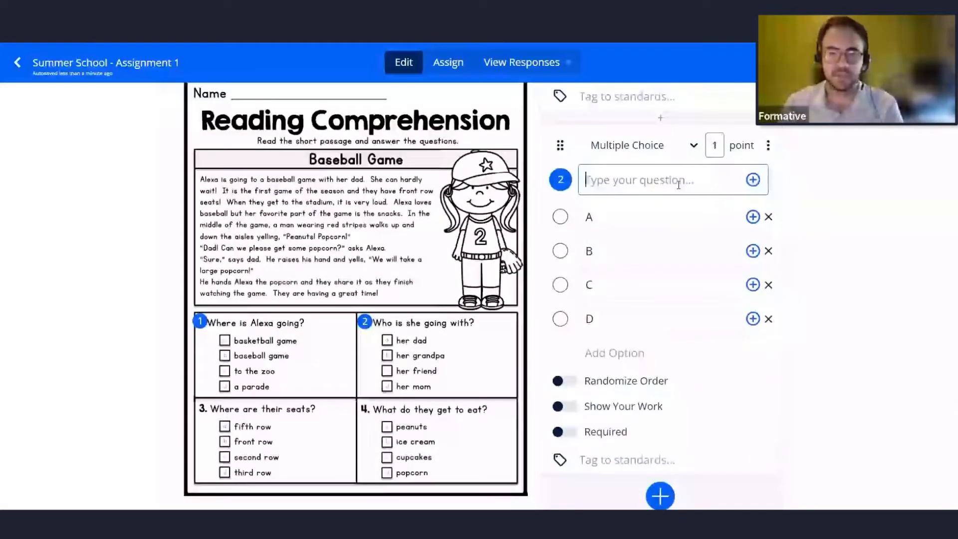
{"action": "type", "text": "Who is she "}
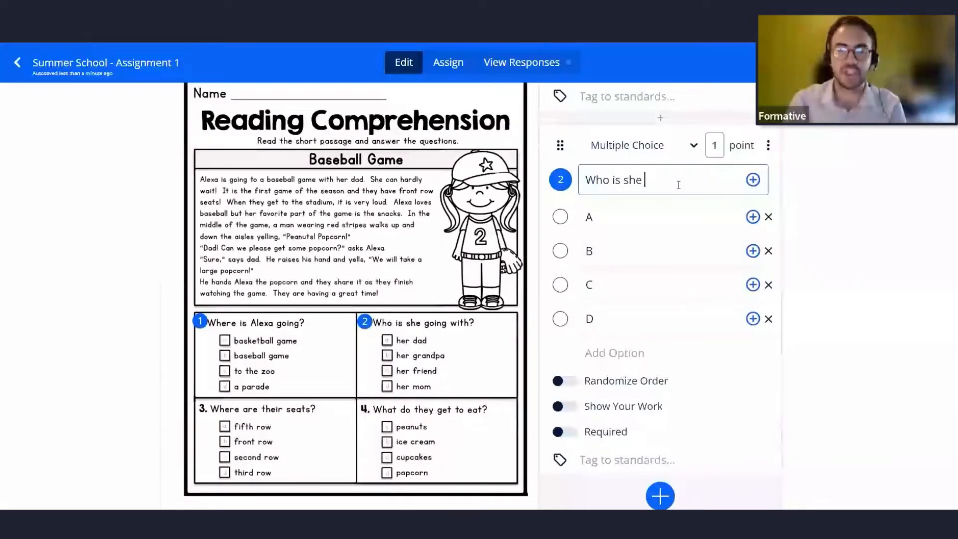
{"action": "type", "text": "going with?"}
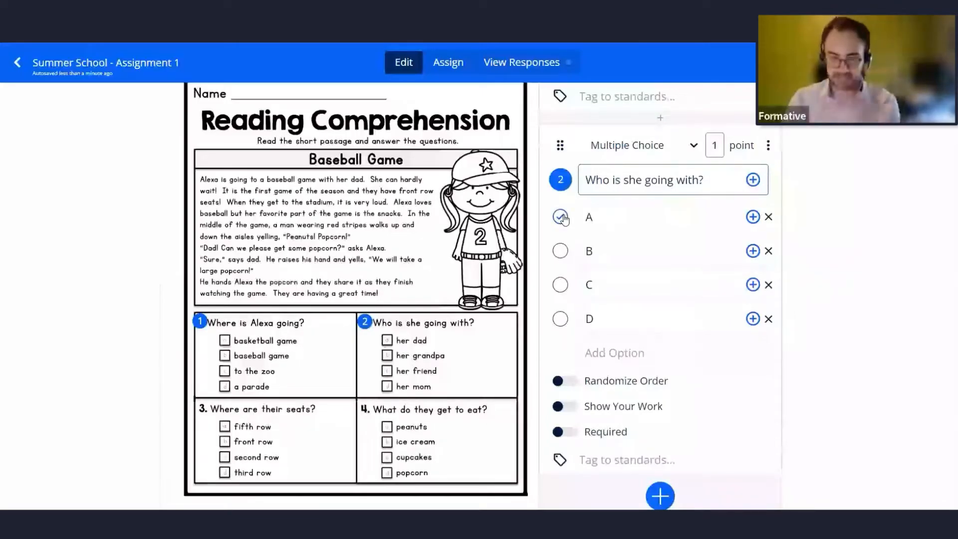
{"action": "left_click", "coordinate": [561, 218]}
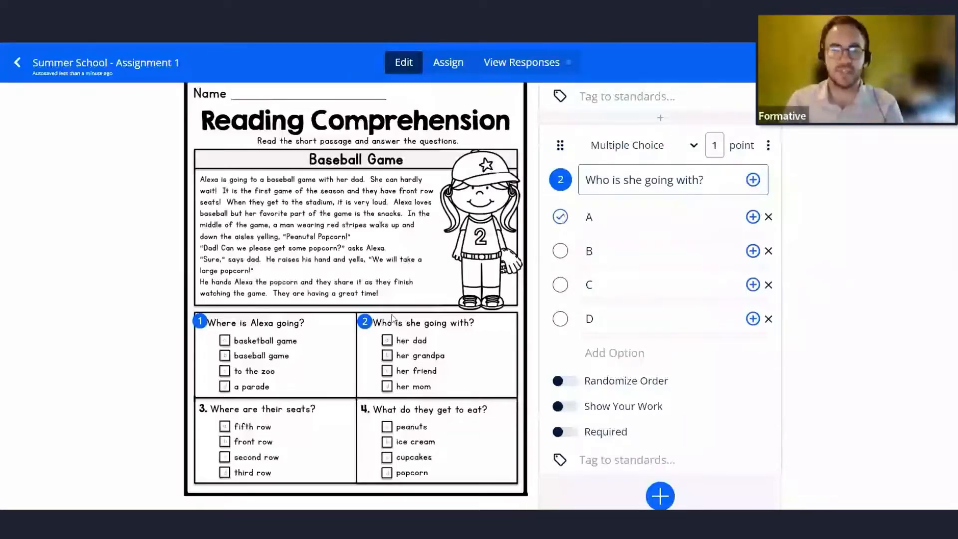
Place a multiple-choice question on the image's question 3, titled Where are their seats?, with option B correct.
{"action": "left_click", "coordinate": [203, 417]}
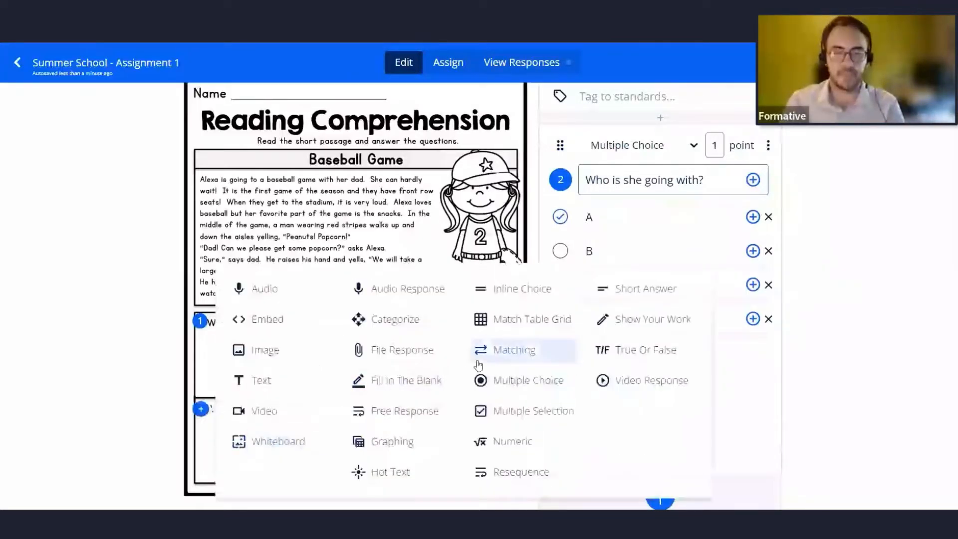
{"action": "left_click", "coordinate": [499, 381]}
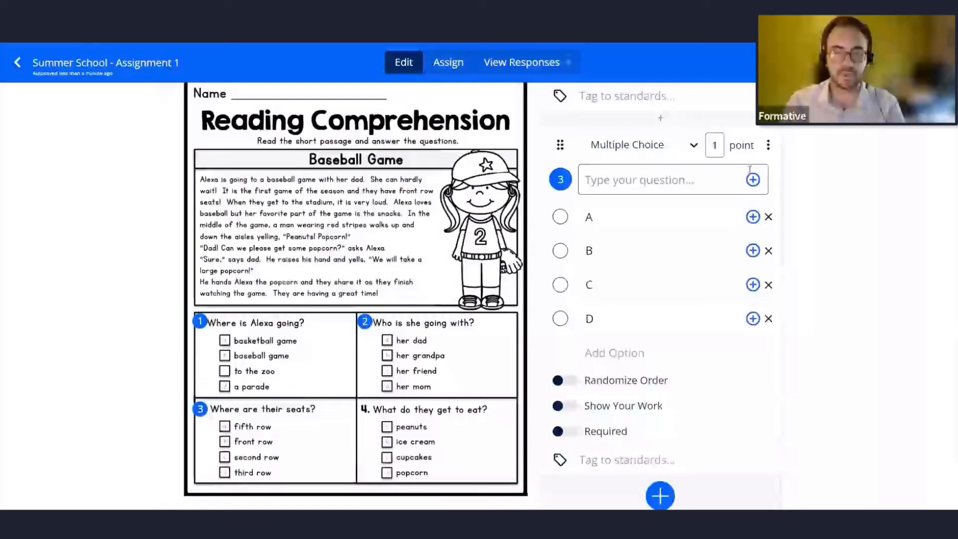
{"action": "left_click", "coordinate": [641, 178]}
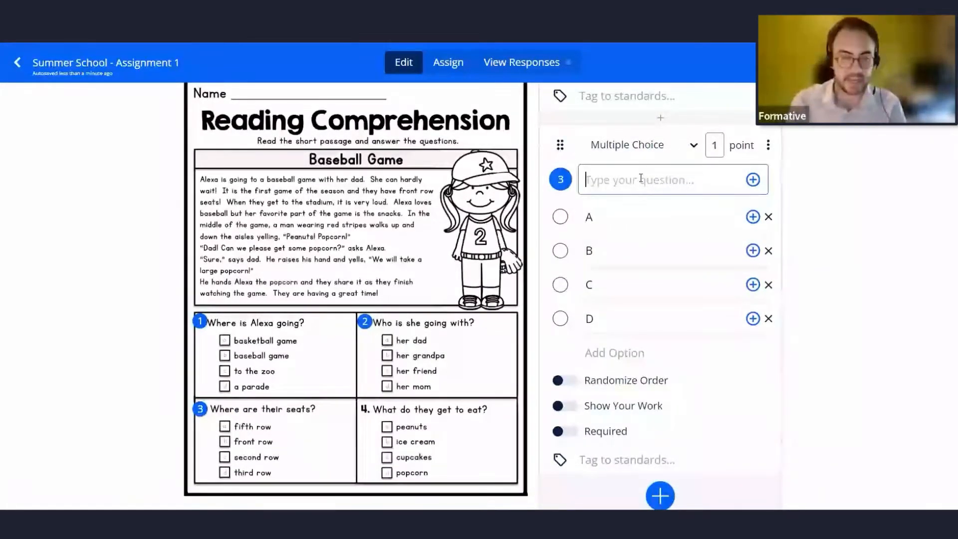
{"action": "type", "text": "Where are their "}
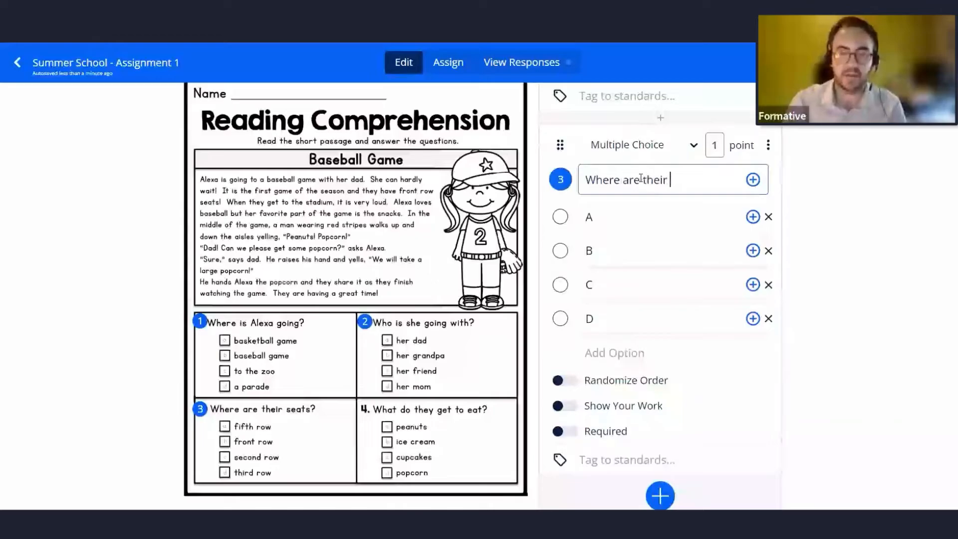
{"action": "type", "text": "seats?"}
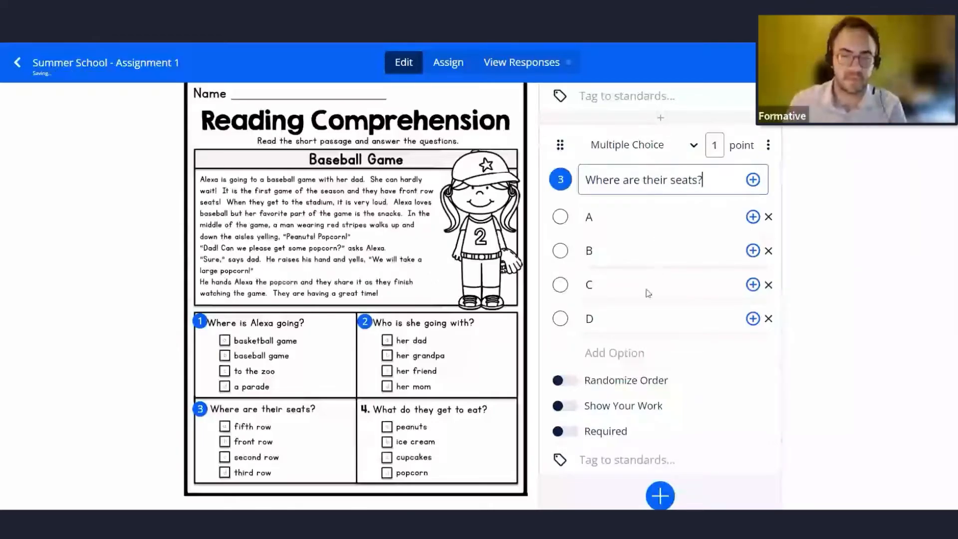
{"action": "left_click", "coordinate": [560, 251]}
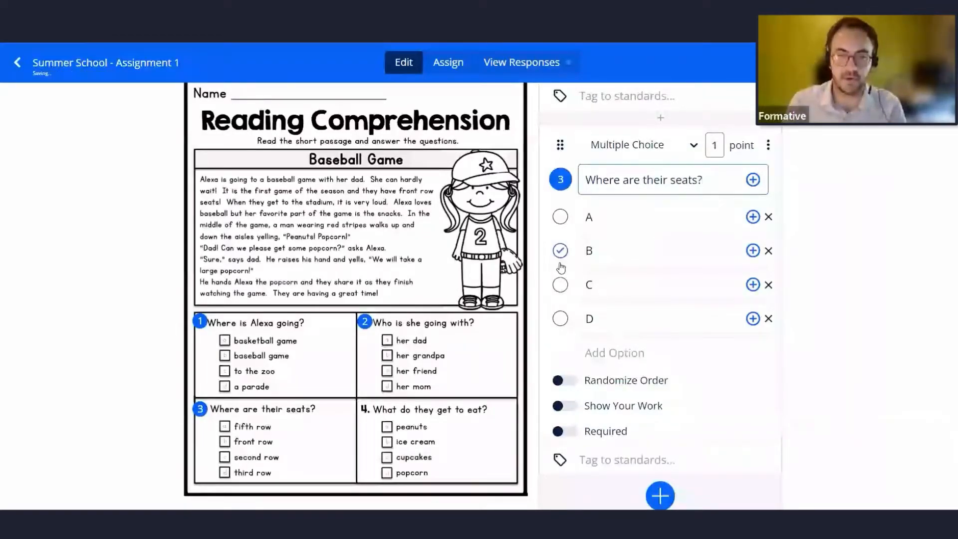
Place a multiple-choice question on the image's question 4, titled What do they get to eat?, with option D correct.
{"action": "left_click", "coordinate": [366, 413]}
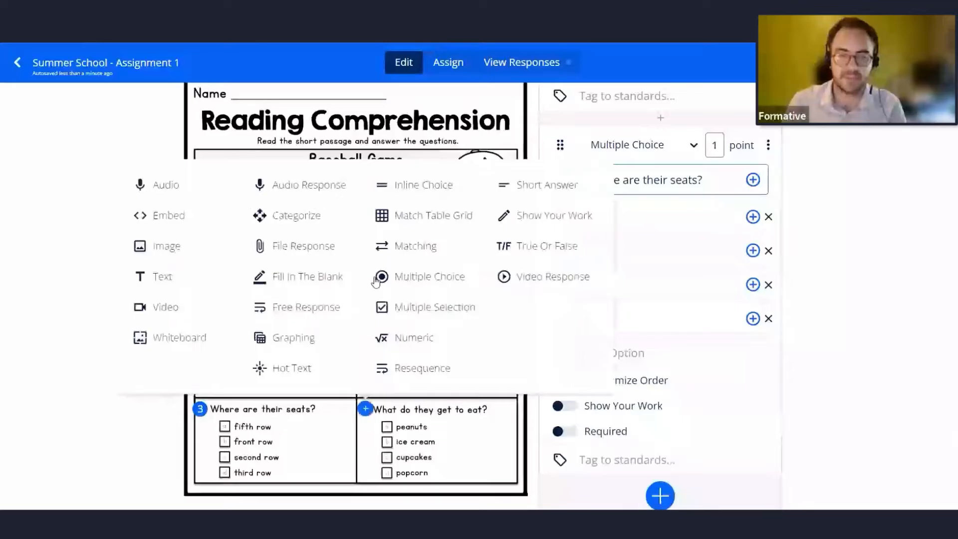
{"action": "left_click", "coordinate": [414, 279]}
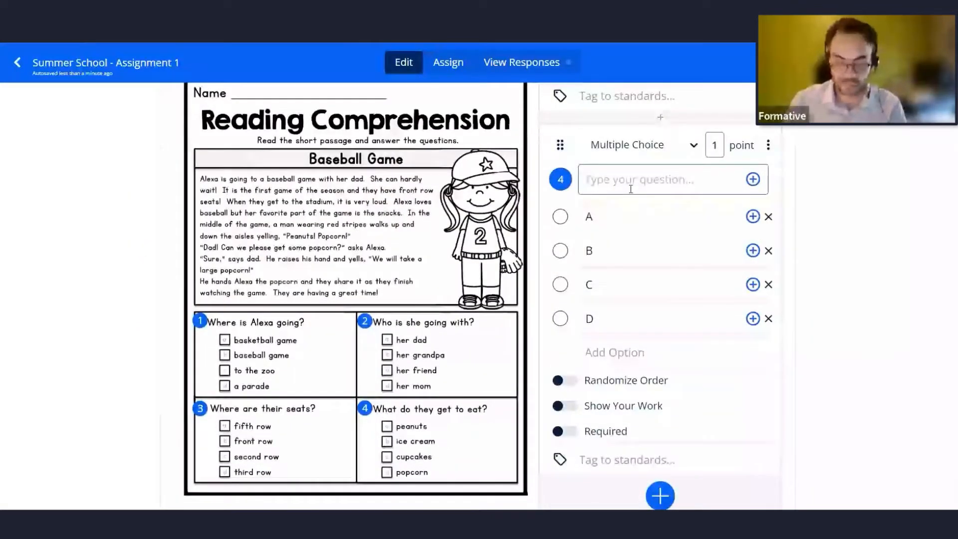
{"action": "type", "text": "What do they get to "}
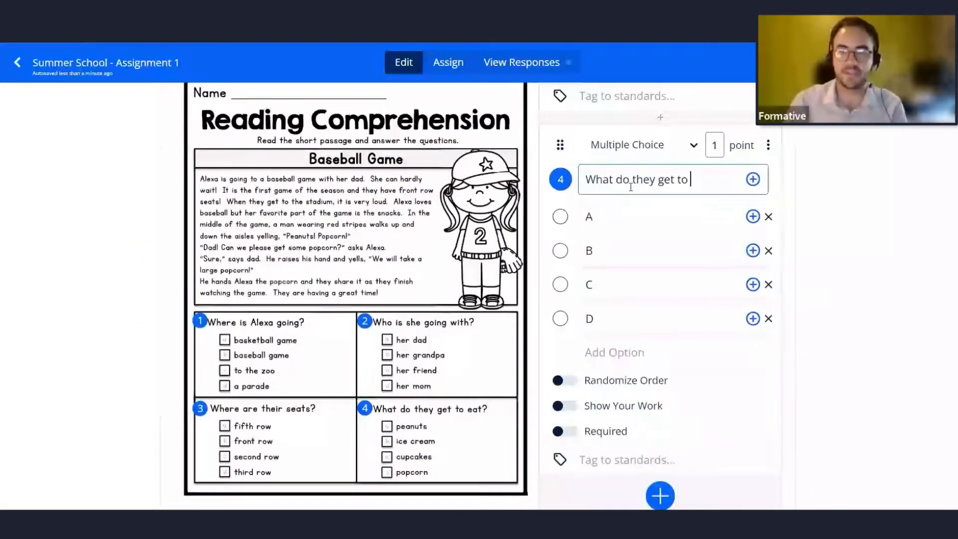
{"action": "type", "text": "eat?"}
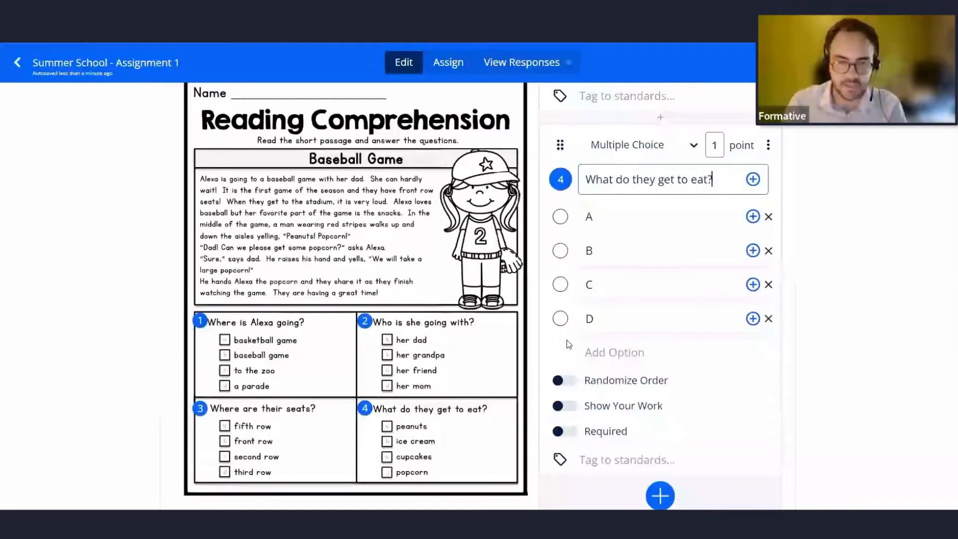
{"action": "left_click", "coordinate": [560, 319]}
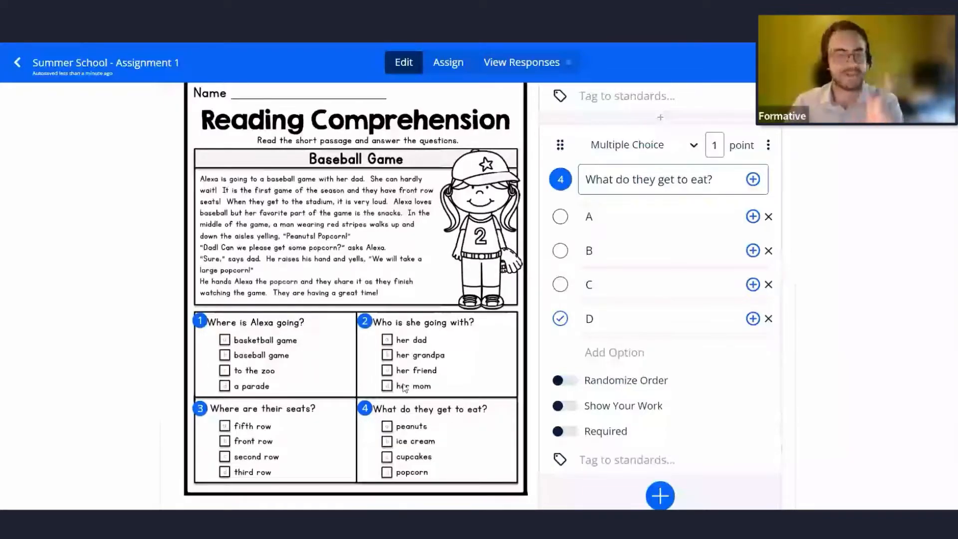
{"action": "left_click", "coordinate": [392, 292]}
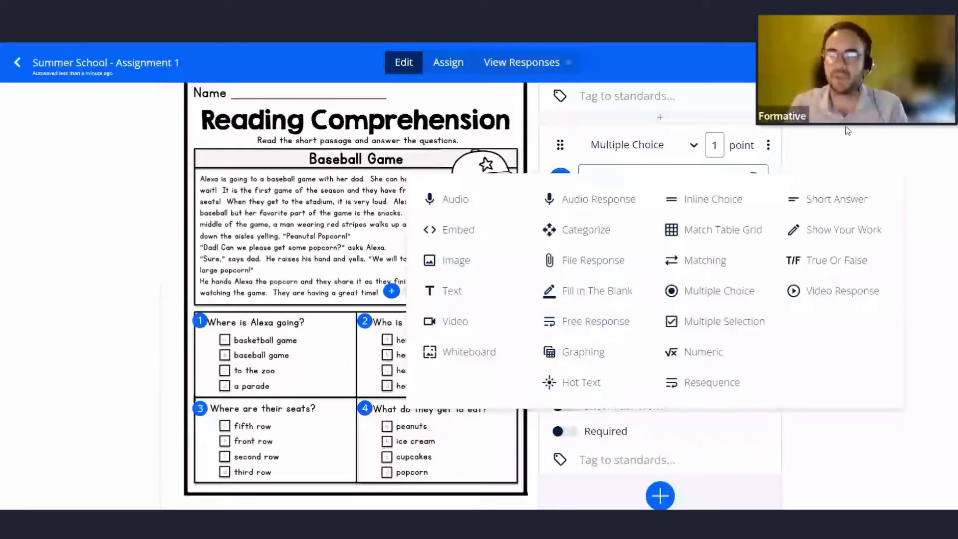
{"action": "scroll", "coordinate": [709, 357], "scroll_direction": "down", "scroll_amount": 3}
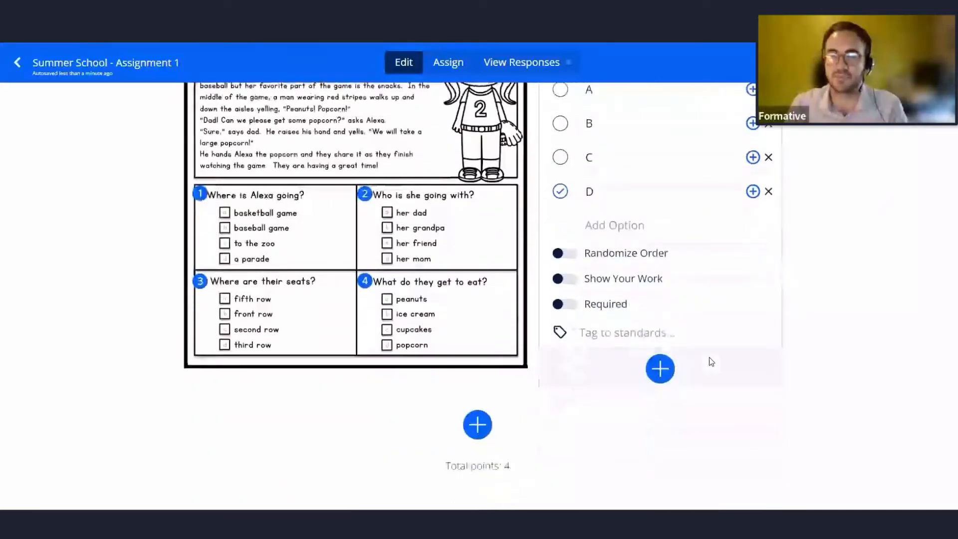
{"action": "scroll", "coordinate": [708, 357], "scroll_direction": "up", "scroll_amount": 2}
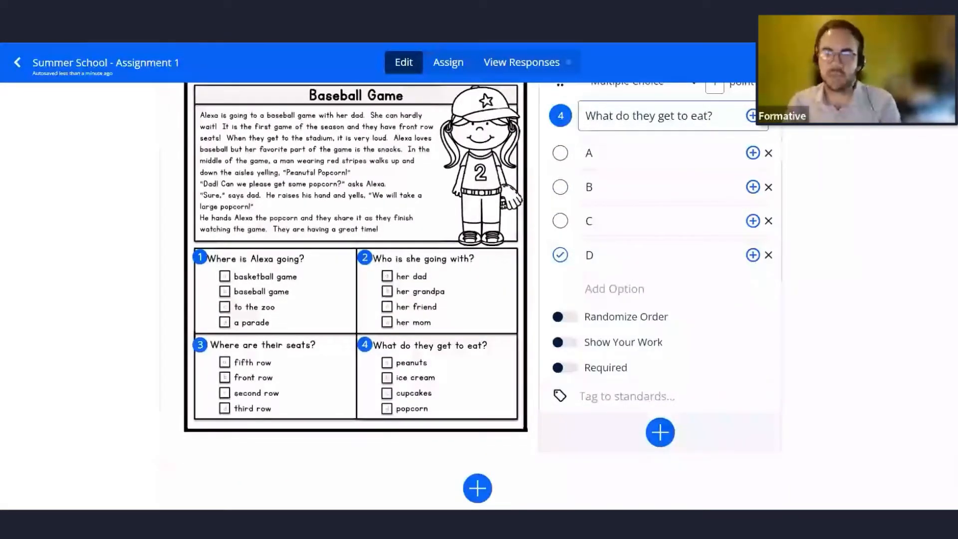
Open the student preview of the formative in its own full tab.
{"action": "left_click", "coordinate": [805, 62]}
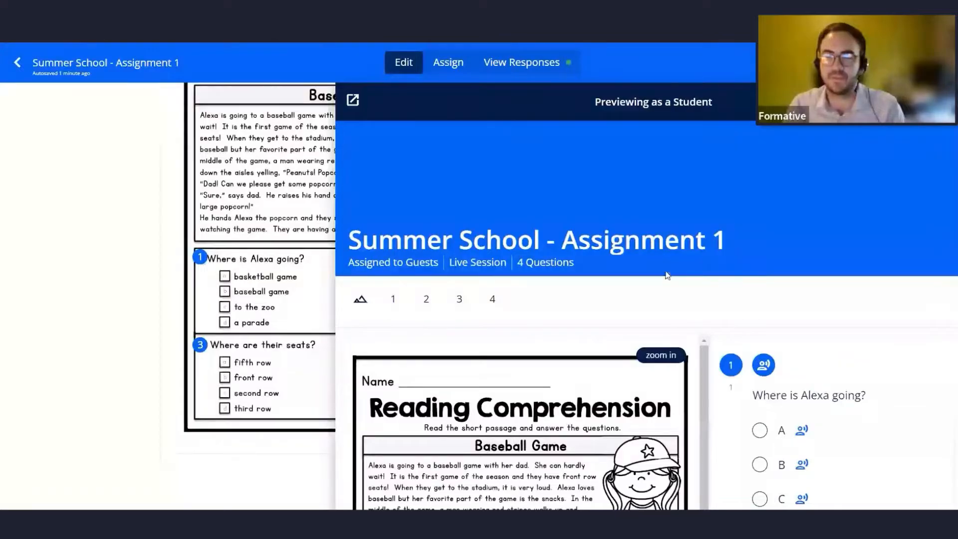
{"action": "scroll", "coordinate": [644, 319], "scroll_direction": "down", "scroll_amount": 5}
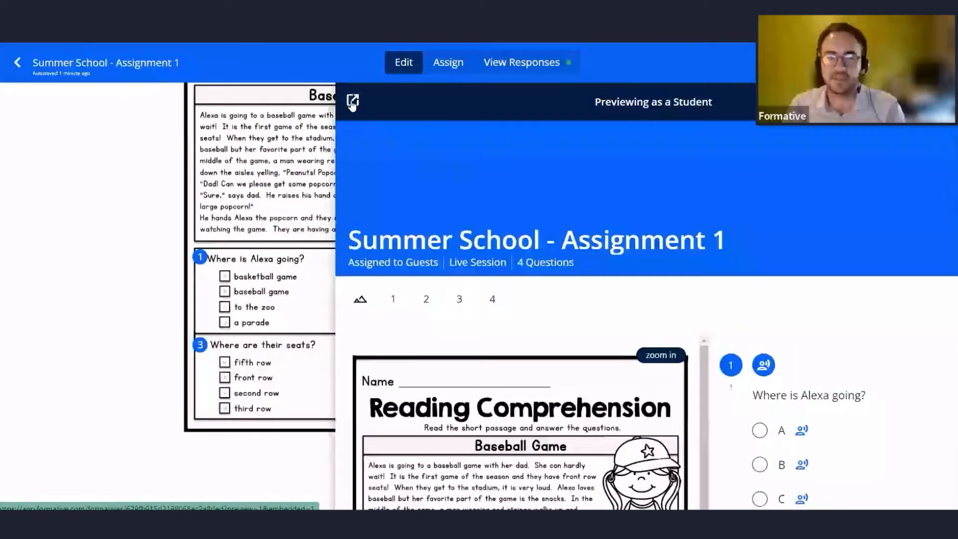
{"action": "left_click", "coordinate": [352, 103]}
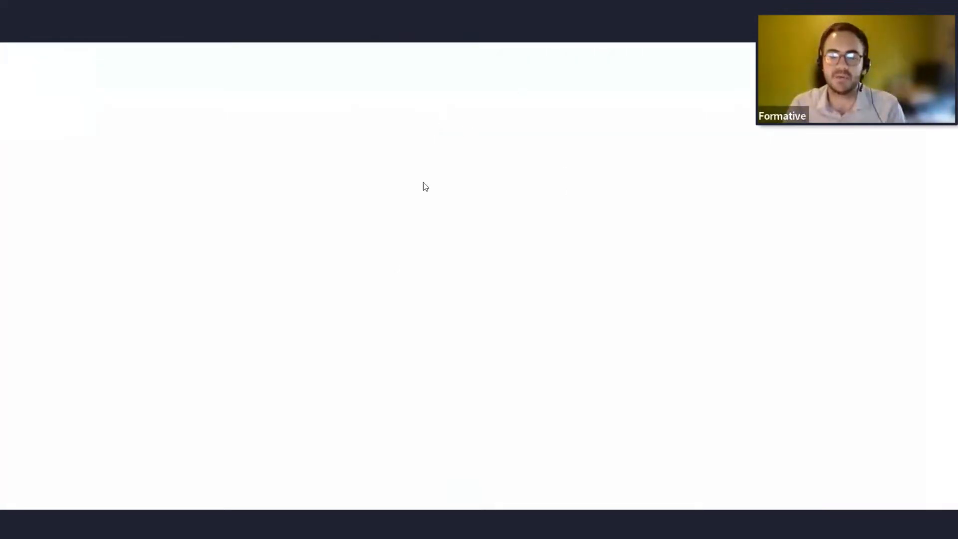
Scroll through the student preview to review the worksheet image and all four questions, then return to the editor.
{"action": "scroll", "coordinate": [874, 255], "scroll_direction": "down", "scroll_amount": 3}
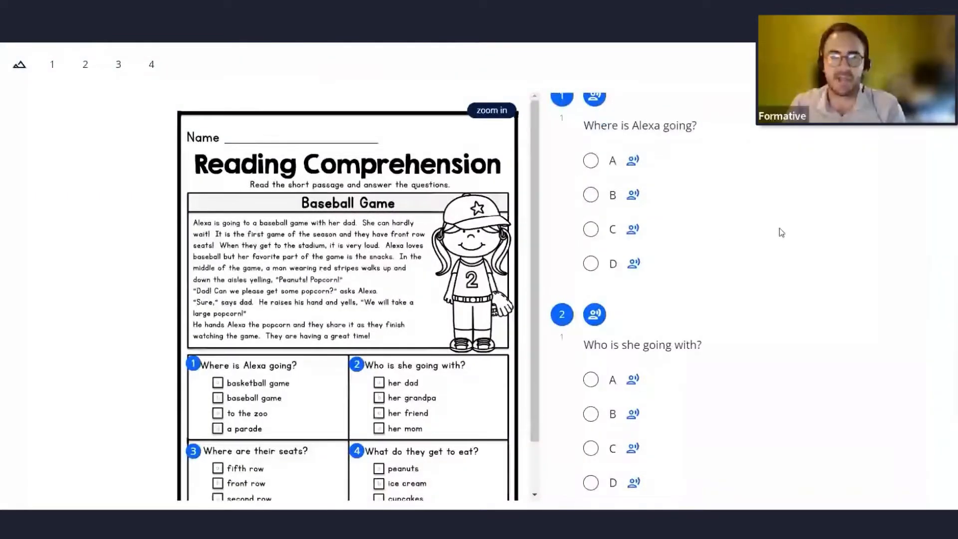
{"action": "scroll", "coordinate": [734, 232], "scroll_direction": "down", "scroll_amount": 10}
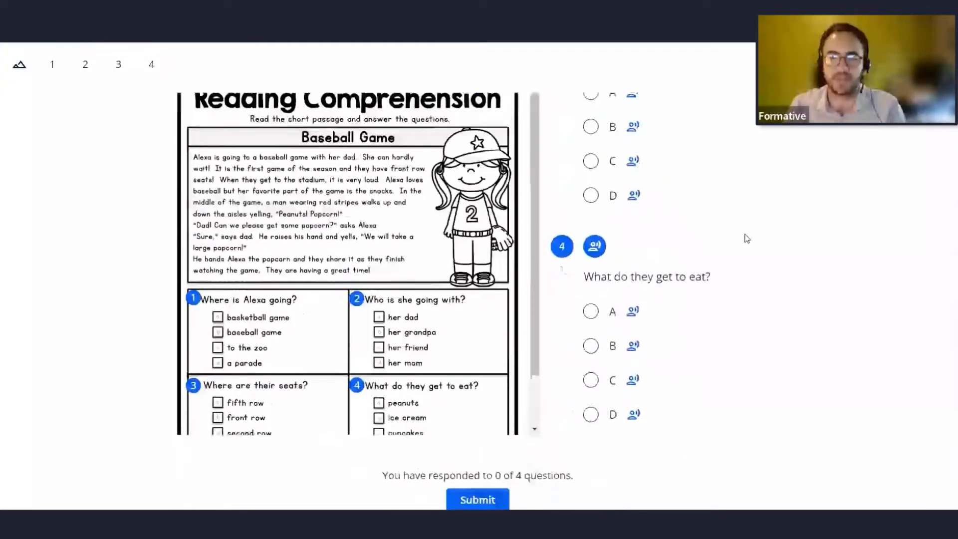
{"action": "scroll", "coordinate": [747, 238], "scroll_direction": "down", "scroll_amount": 3}
{"action": "scroll", "coordinate": [435, 187], "scroll_direction": "down", "scroll_amount": 3}
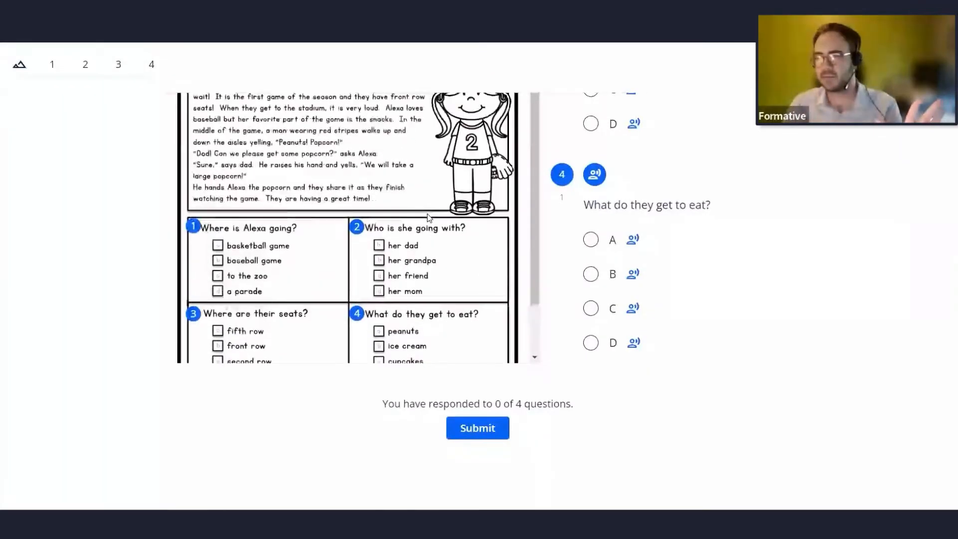
{"action": "scroll", "coordinate": [425, 216], "scroll_direction": "up", "scroll_amount": 1}
{"action": "scroll", "coordinate": [449, 275], "scroll_direction": "up", "scroll_amount": 3}
{"action": "scroll", "coordinate": [679, 323], "scroll_direction": "up", "scroll_amount": 5}
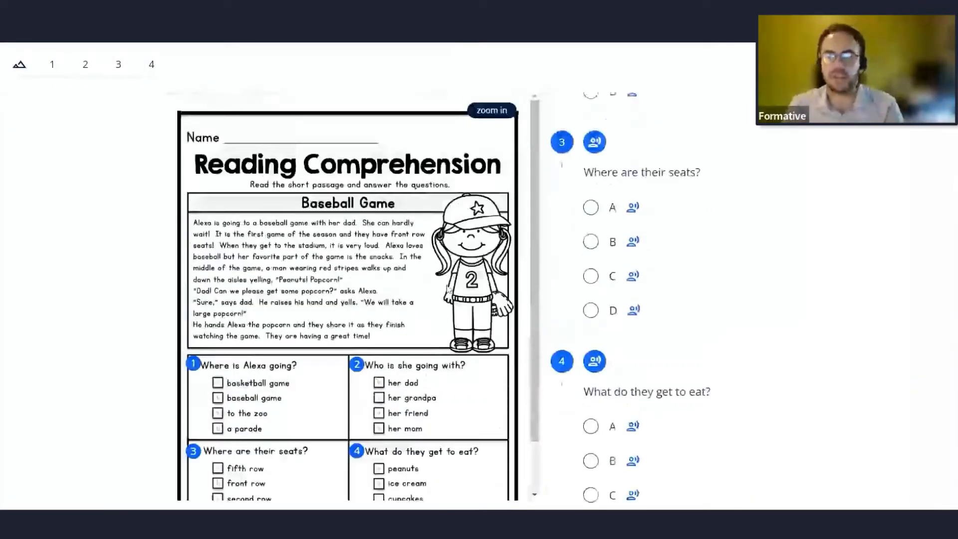
{"action": "scroll", "coordinate": [678, 323], "scroll_direction": "up", "scroll_amount": 5}
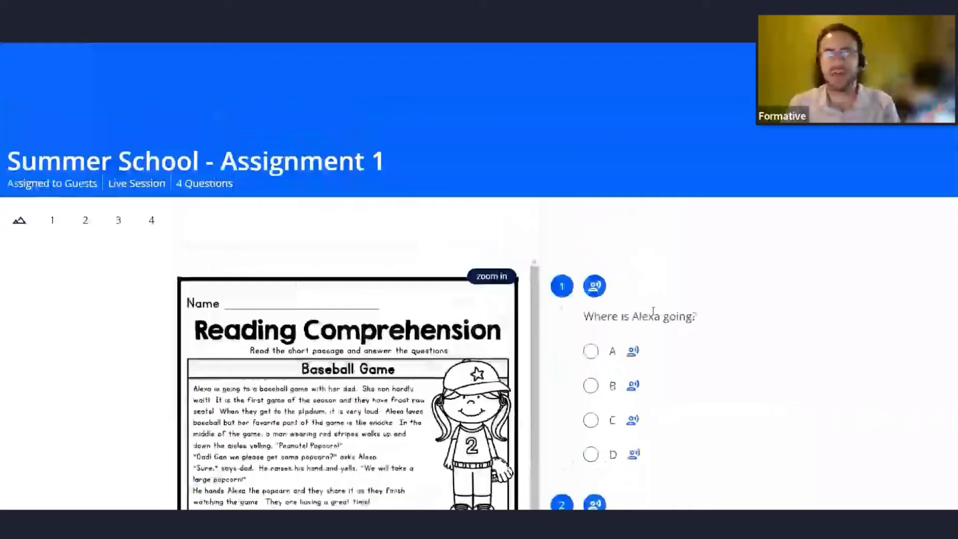
{"action": "scroll", "coordinate": [336, 255], "scroll_direction": "down", "scroll_amount": 1}
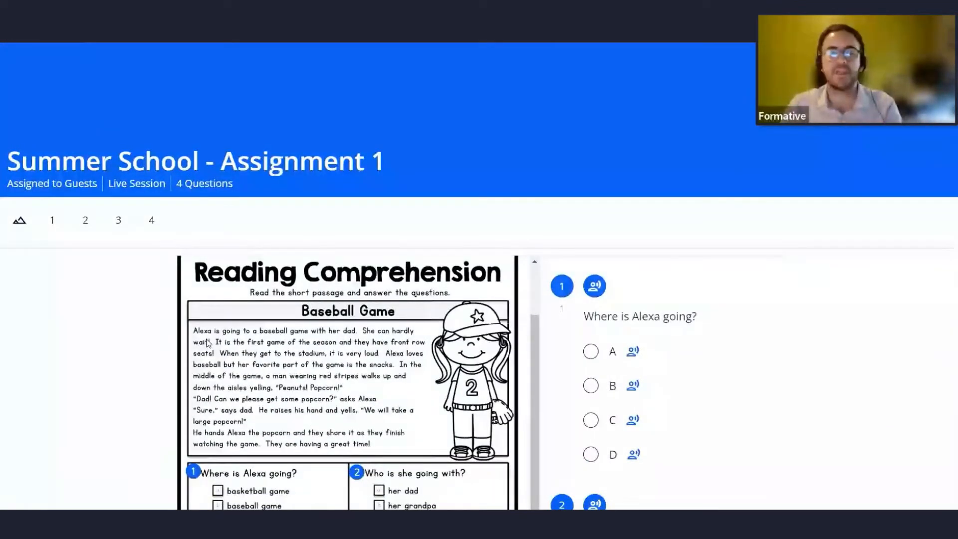
{"action": "scroll", "coordinate": [212, 345], "scroll_direction": "down", "scroll_amount": 3}
{"action": "scroll", "coordinate": [213, 345], "scroll_direction": "up", "scroll_amount": 2}
{"action": "scroll", "coordinate": [274, 343], "scroll_direction": "down", "scroll_amount": 2}
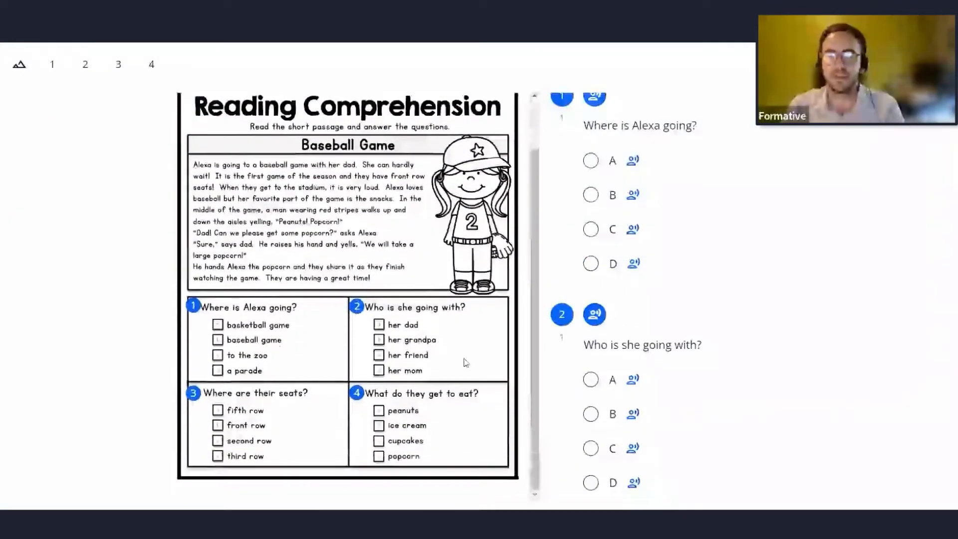
{"action": "scroll", "coordinate": [702, 374], "scroll_direction": "down", "scroll_amount": 5}
{"action": "scroll", "coordinate": [702, 374], "scroll_direction": "down", "scroll_amount": 5}
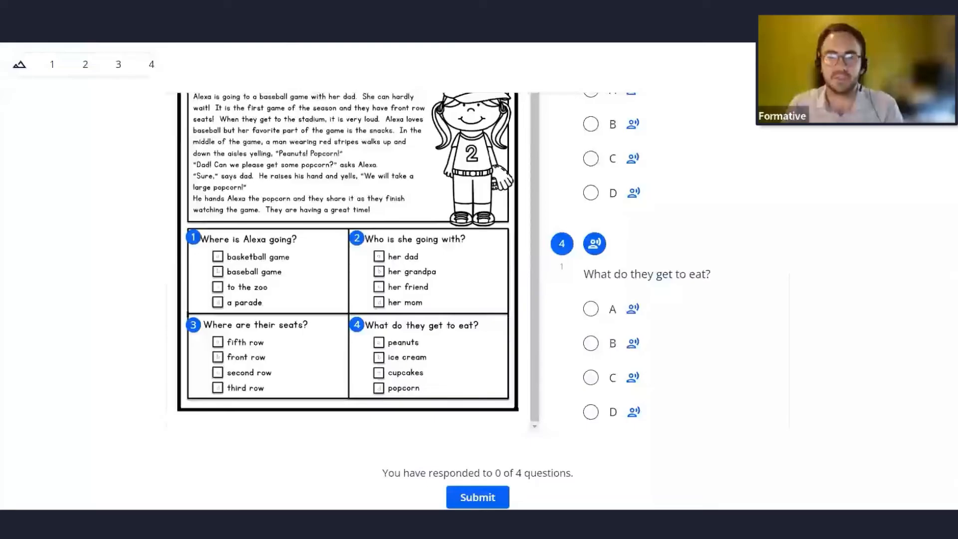
{"action": "scroll", "coordinate": [624, 269], "scroll_direction": "up", "scroll_amount": 5}
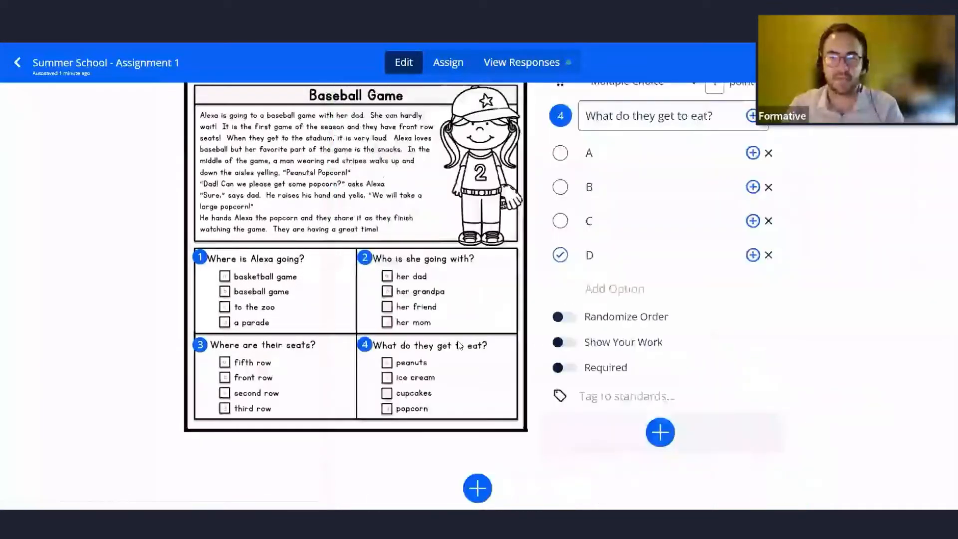
{"action": "scroll", "coordinate": [458, 357], "scroll_direction": "down", "scroll_amount": 2}
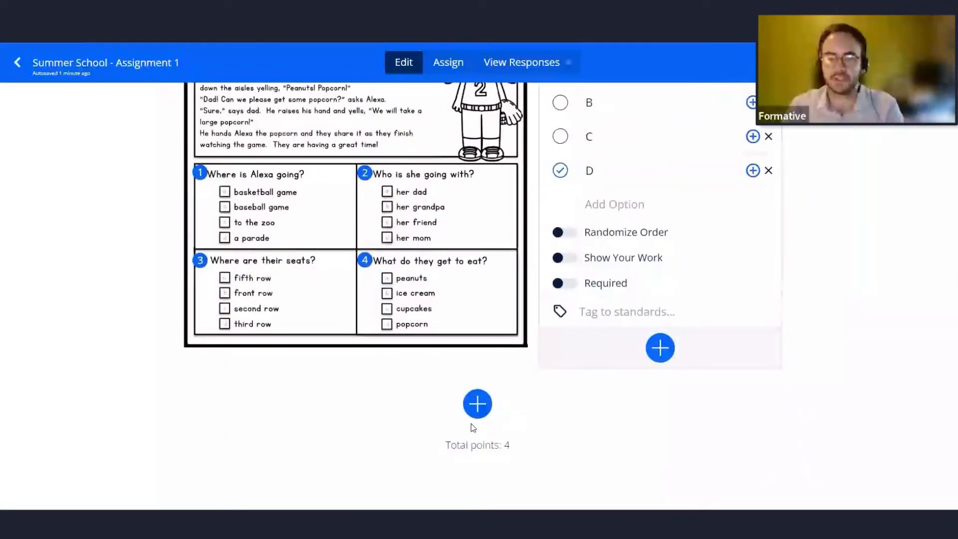
{"action": "scroll", "coordinate": [528, 401], "scroll_direction": "up", "scroll_amount": 4}
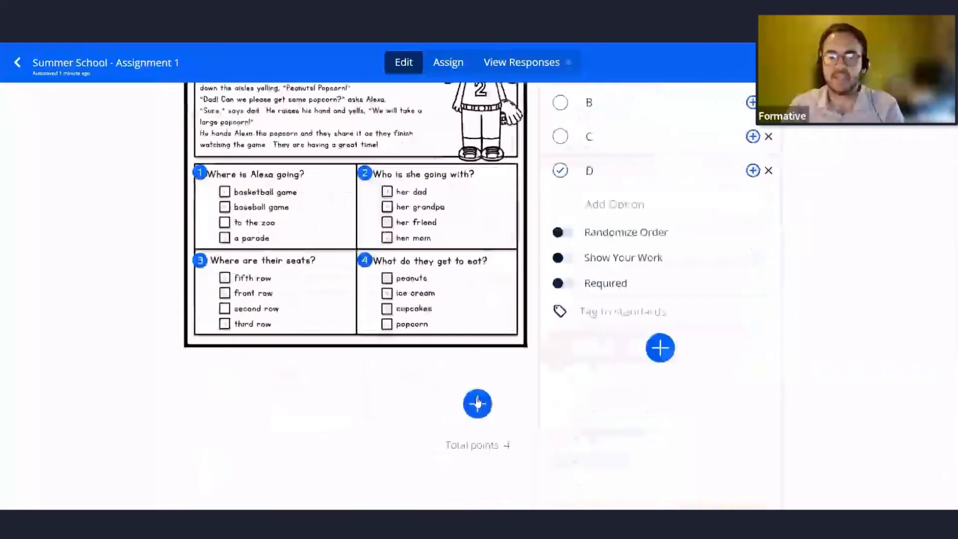
Add a Short Answer question below the worksheet asking What is the most abundant element found in Earth's air?
{"action": "left_click", "coordinate": [478, 403]}
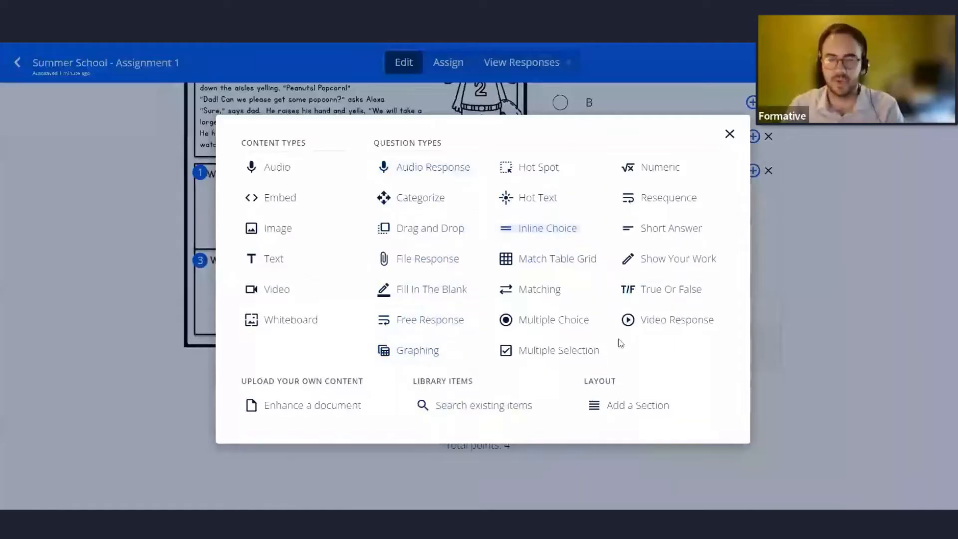
{"action": "left_click", "coordinate": [670, 229]}
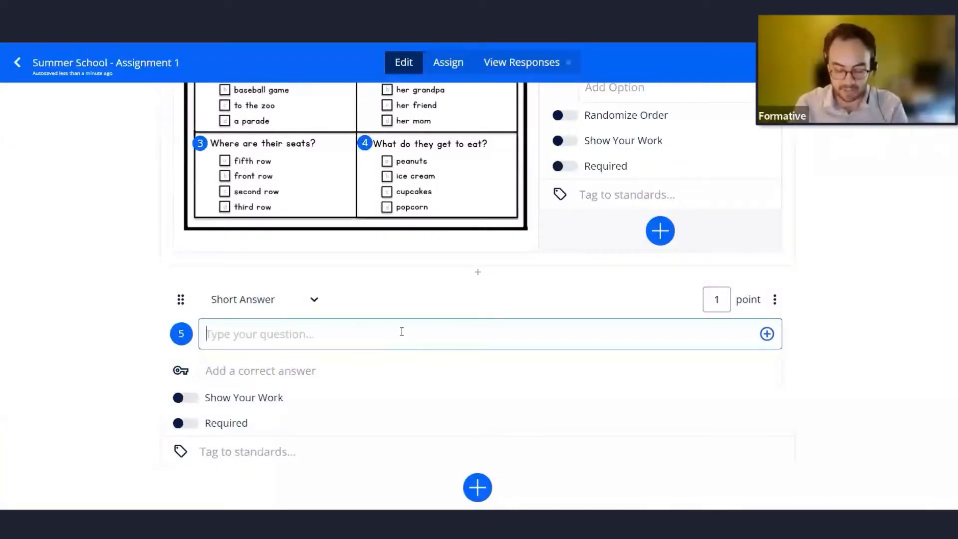
{"action": "type", "text": "What is the most "}
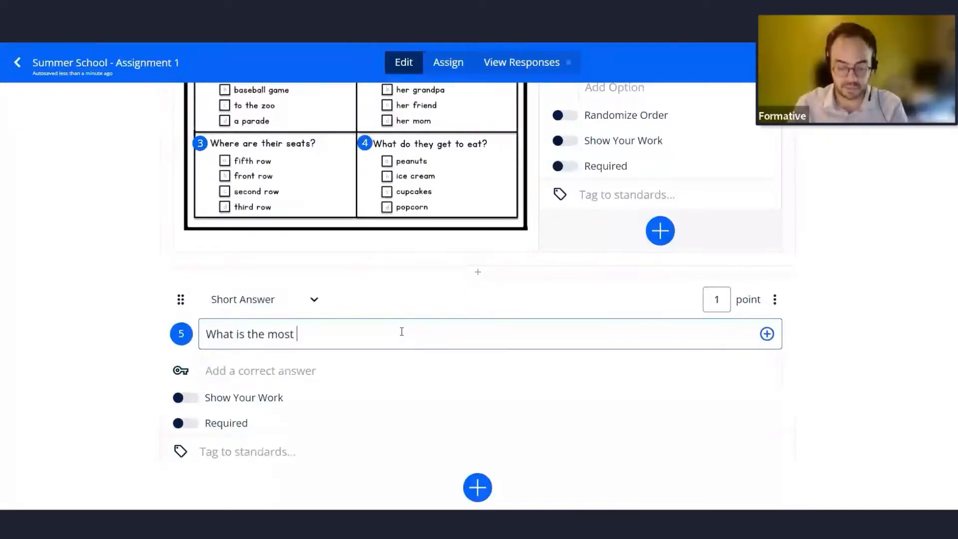
{"action": "type", "text": "abundant e"}
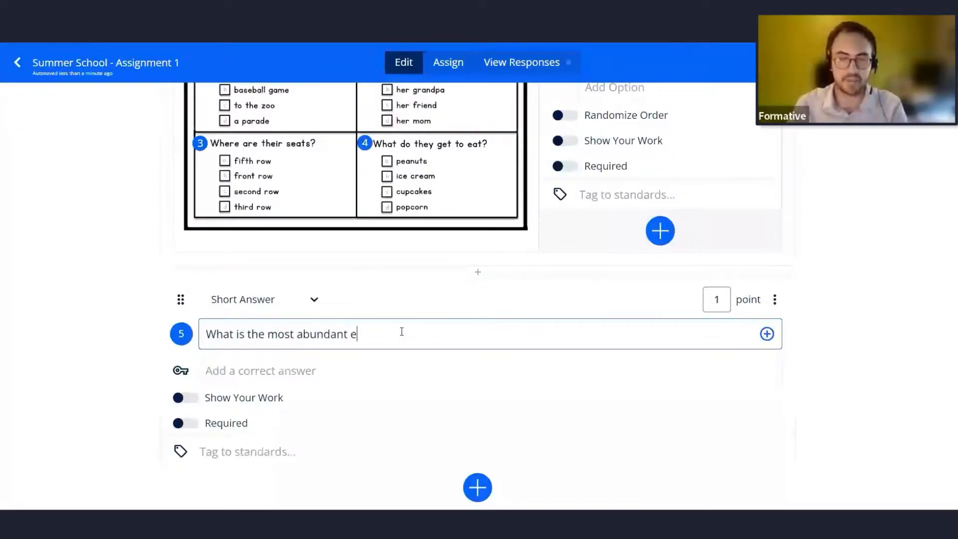
{"action": "type", "text": "lement found in "}
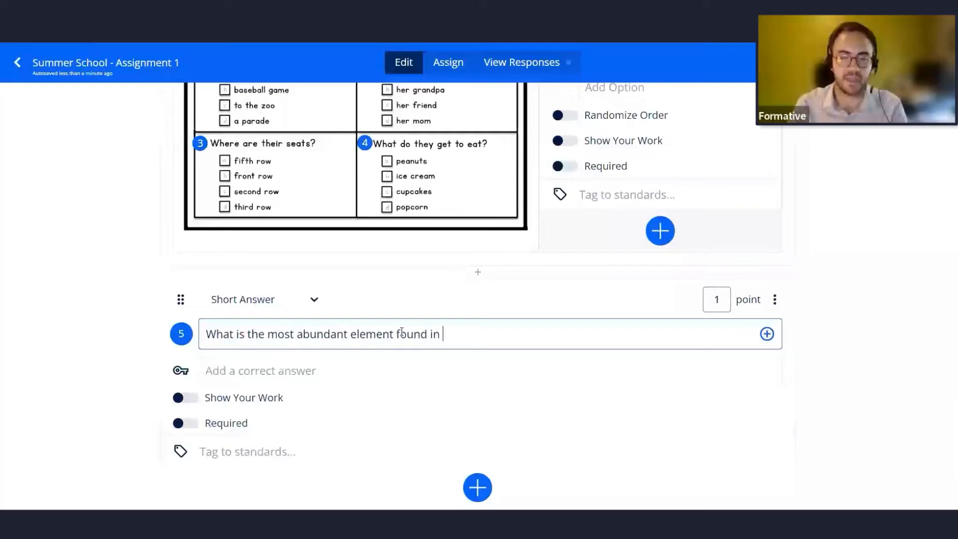
{"action": "type", "text": "Earth's air"}
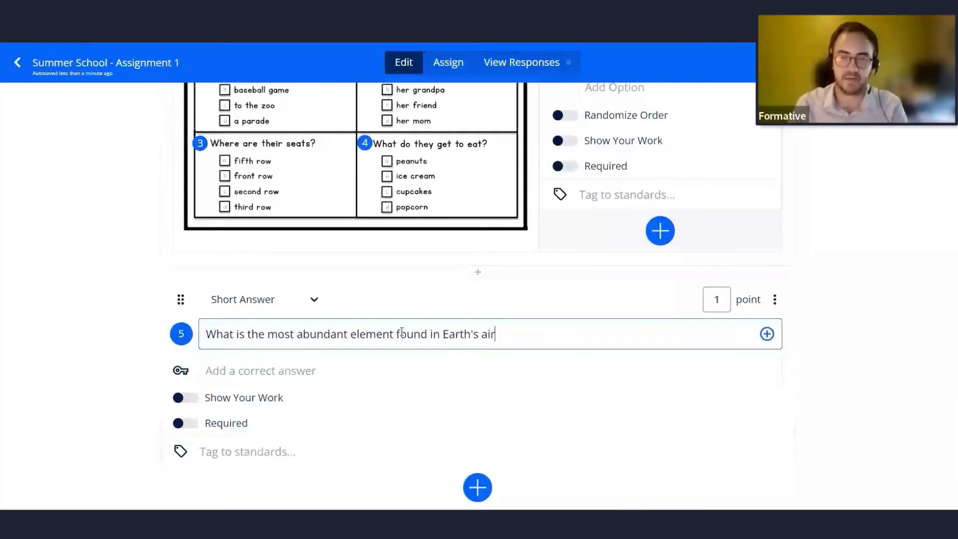
{"action": "type", "text": "?"}
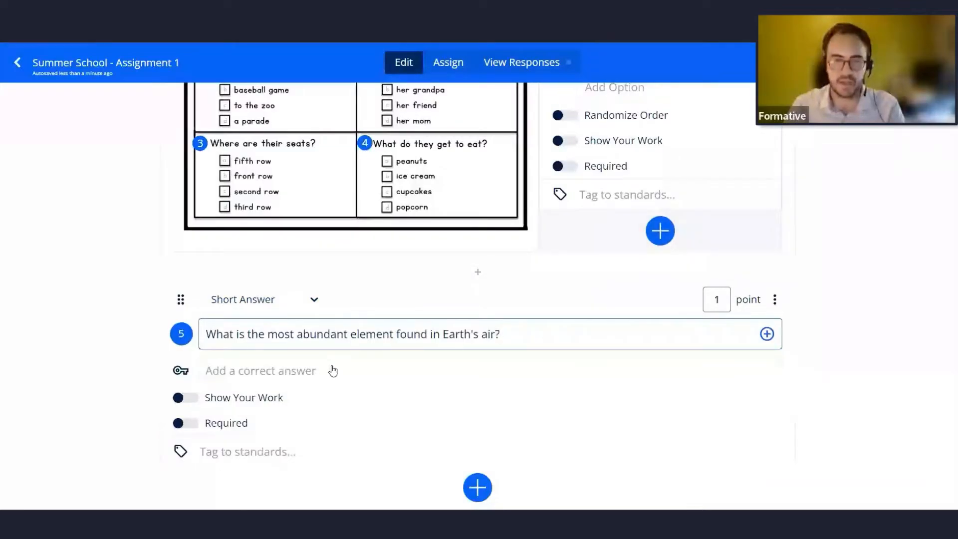
Add nitrogen as the correct answer for question 5 and turn on Allow partial match.
{"action": "left_click", "coordinate": [240, 376]}
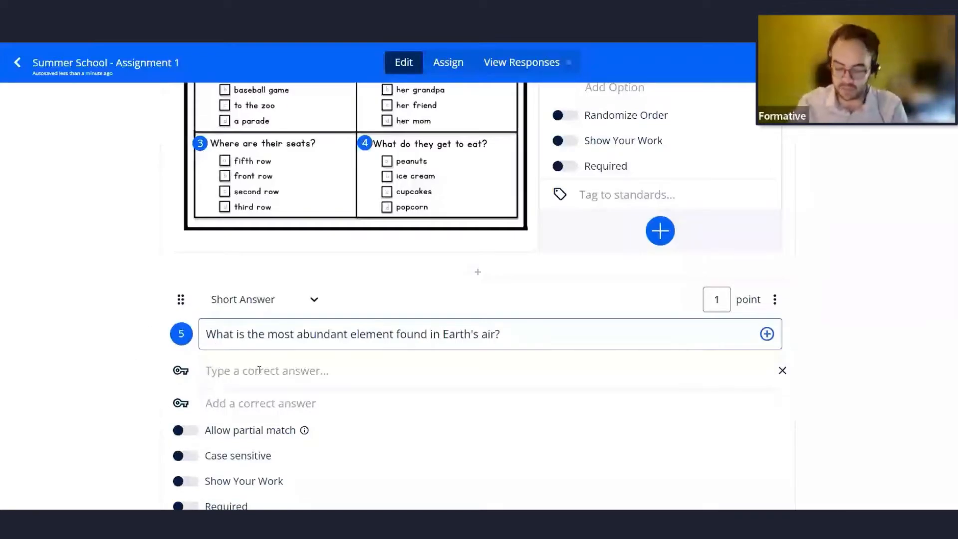
{"action": "type", "text": "nitrogen"}
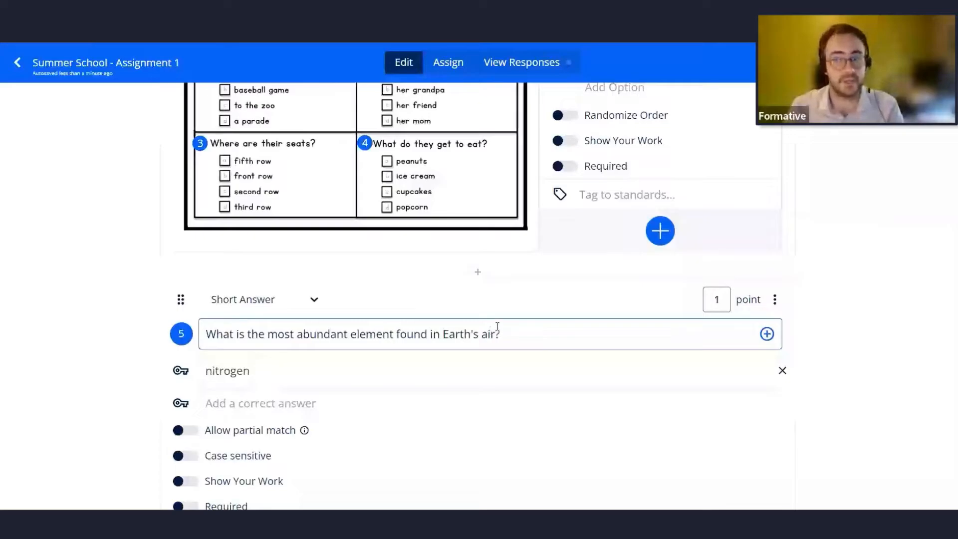
{"action": "scroll", "coordinate": [820, 325], "scroll_direction": "down", "scroll_amount": 1}
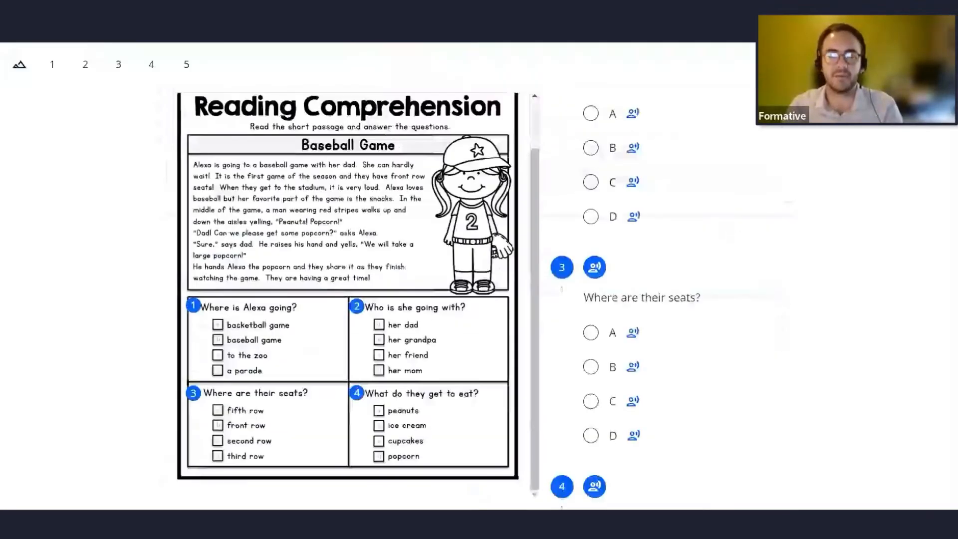
{"action": "scroll", "coordinate": [688, 268], "scroll_direction": "down", "scroll_amount": 4}
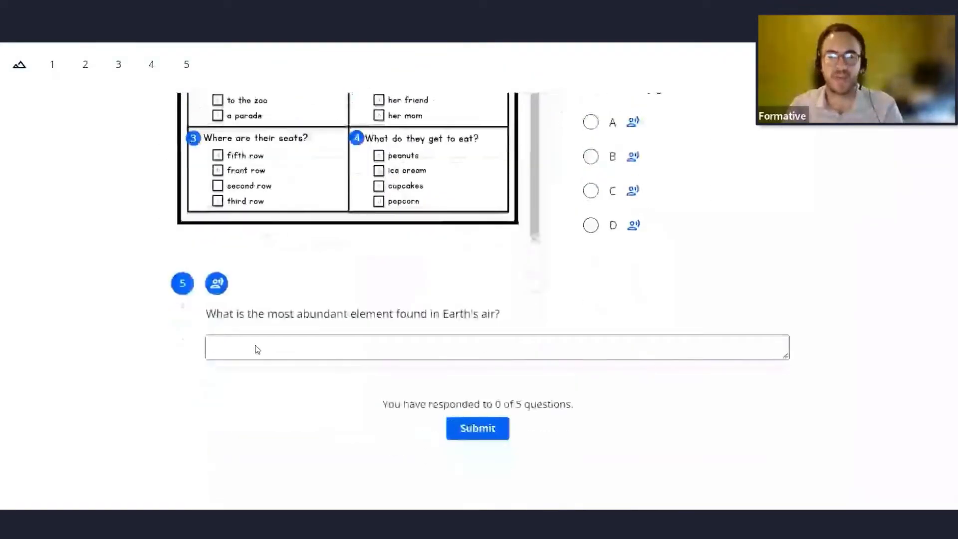
{"action": "left_click", "coordinate": [456, 339]}
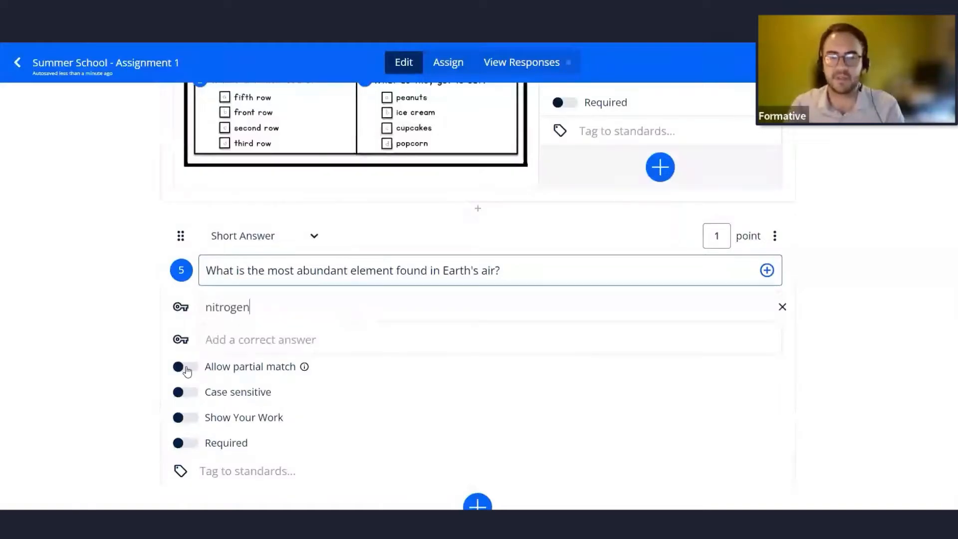
{"action": "left_click", "coordinate": [187, 371]}
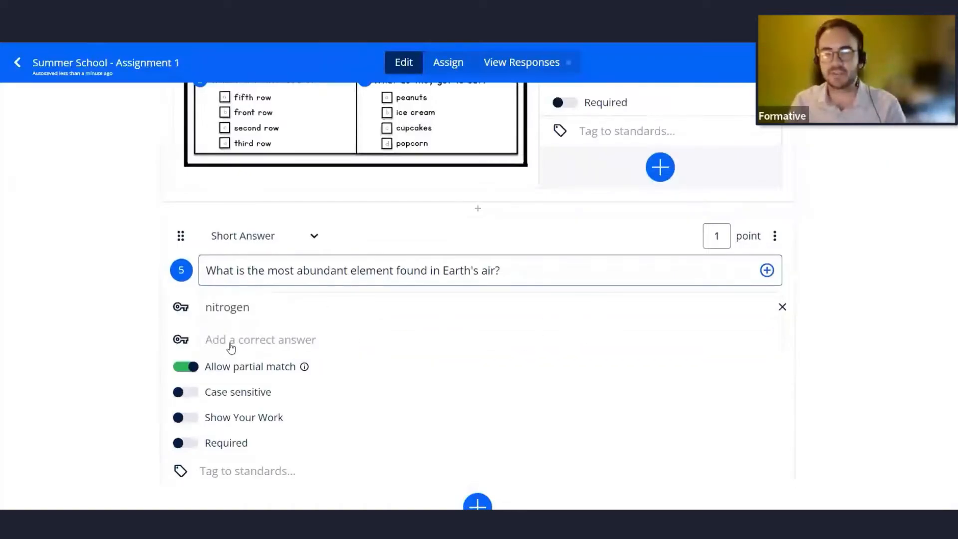
{"action": "left_click_drag", "start_coordinate": [251, 308], "coordinate": [203, 307]}
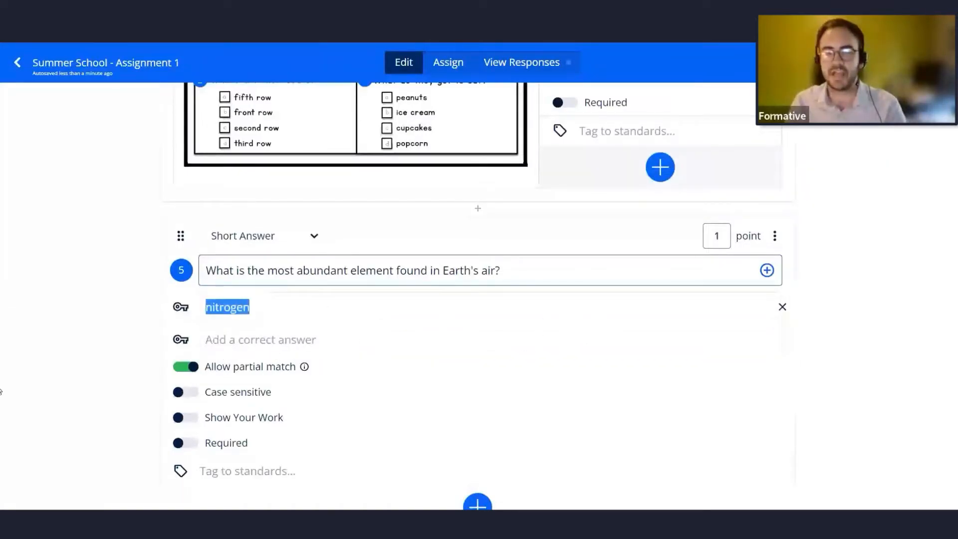
{"action": "left_click", "coordinate": [116, 304]}
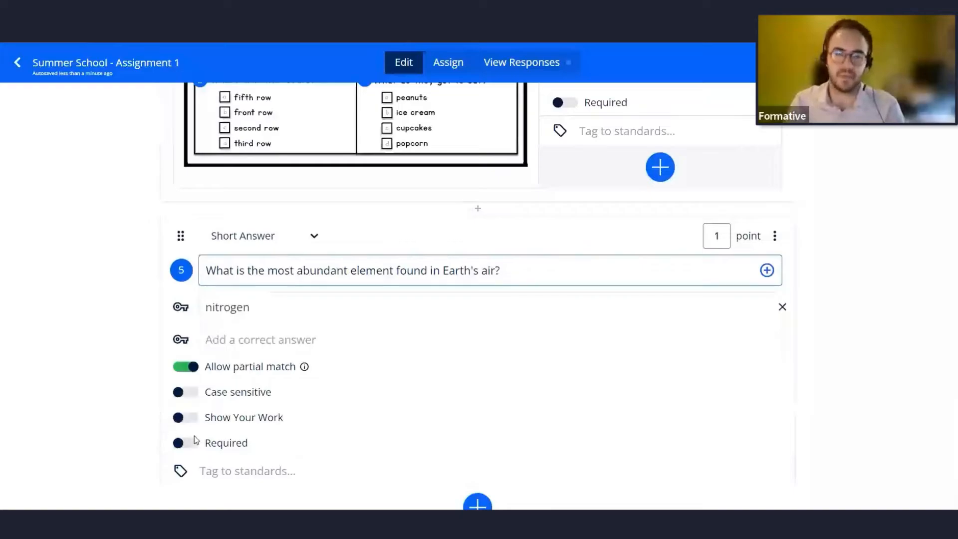
{"action": "scroll", "coordinate": [36, 368], "scroll_direction": "down", "scroll_amount": 1}
{"action": "scroll", "coordinate": [36, 368], "scroll_direction": "up", "scroll_amount": 1}
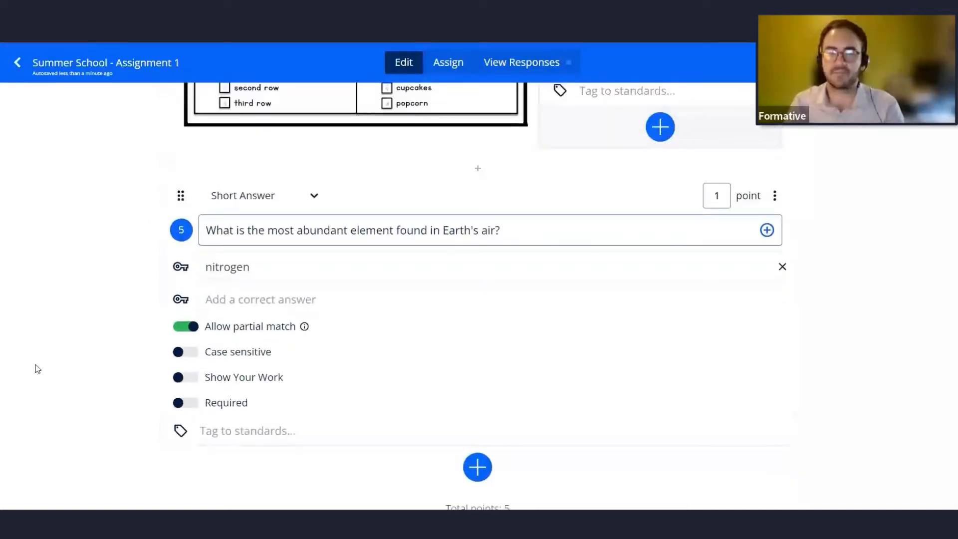
Add a Show Your Work question at the end with the prompt Fill in the cell diagram.
{"action": "scroll", "coordinate": [36, 368], "scroll_direction": "down", "scroll_amount": 1}
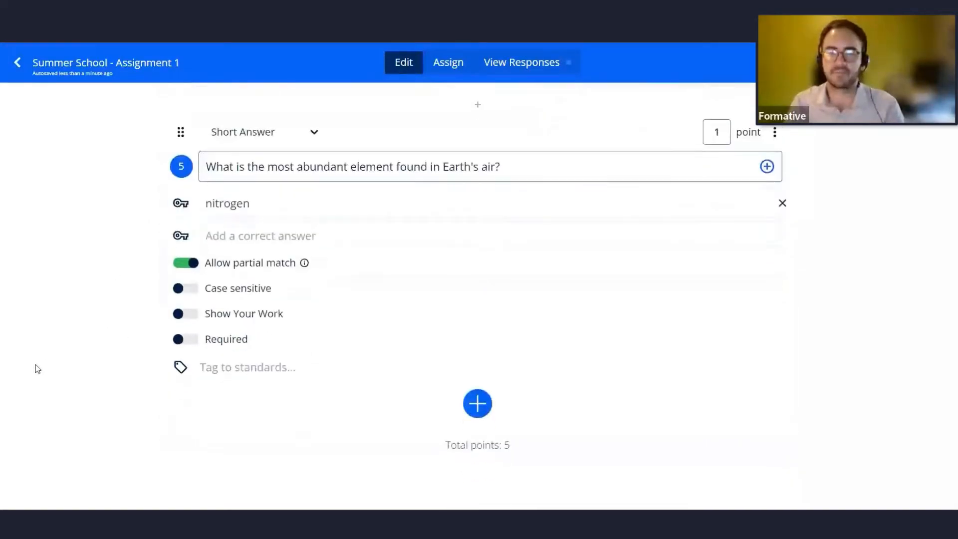
{"action": "left_click", "coordinate": [477, 404]}
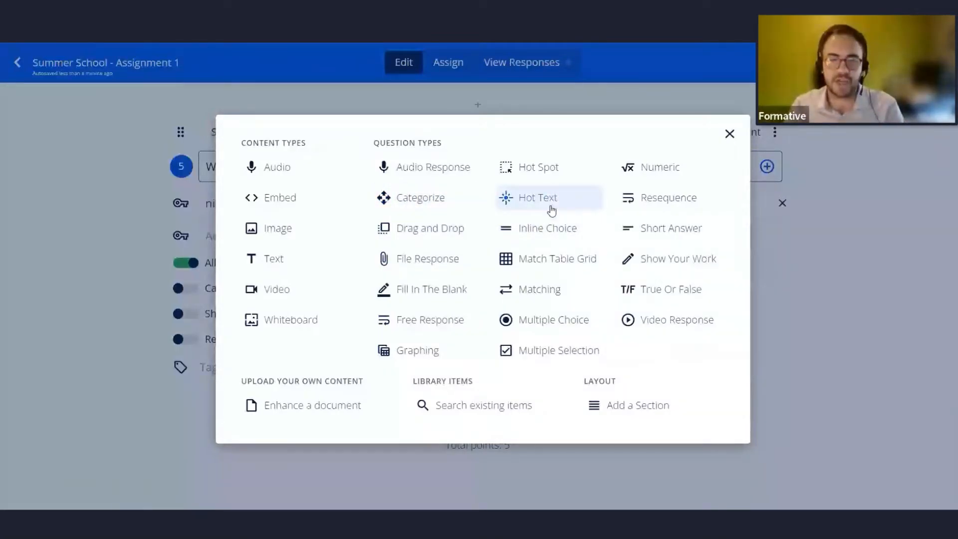
{"action": "left_click", "coordinate": [686, 260]}
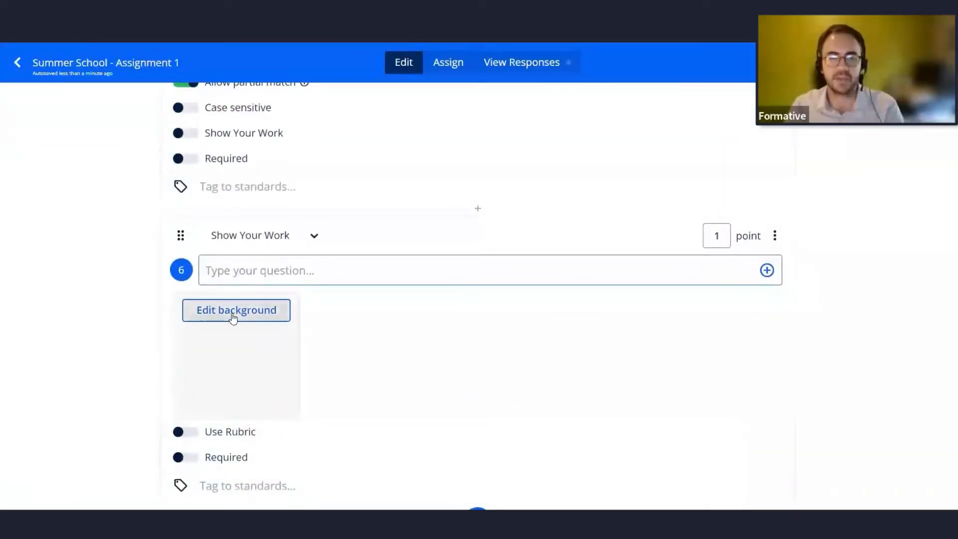
{"action": "left_click", "coordinate": [270, 270]}
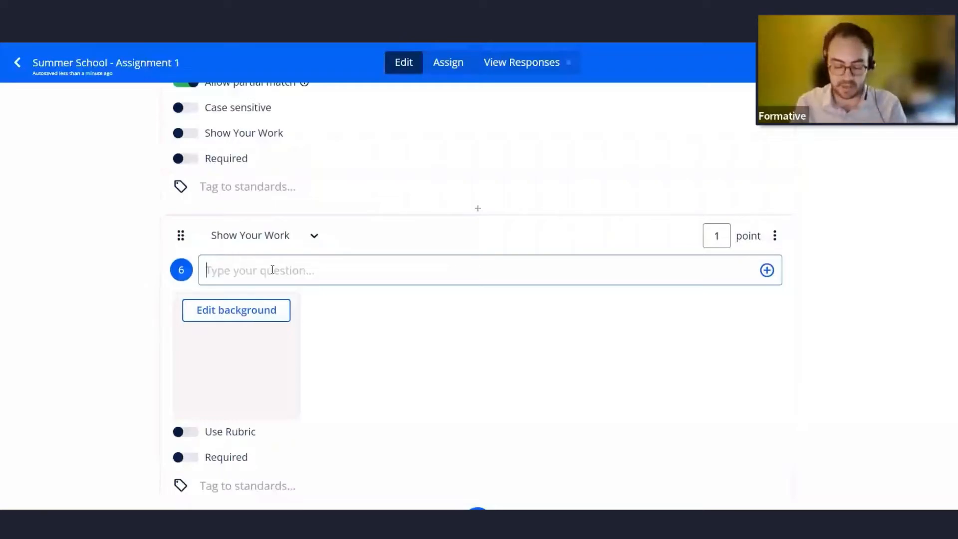
{"action": "type", "text": "Fill in t"}
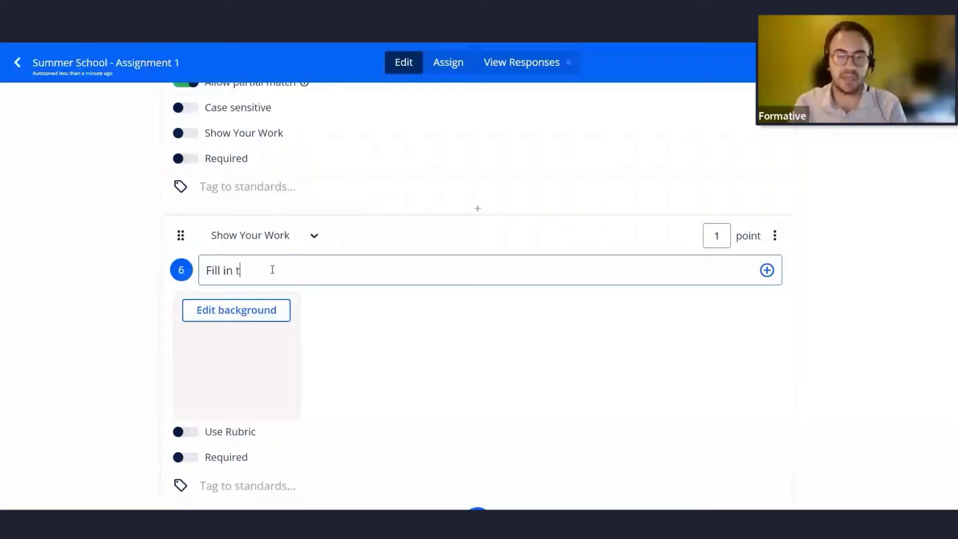
{"action": "type", "text": "he cell"}
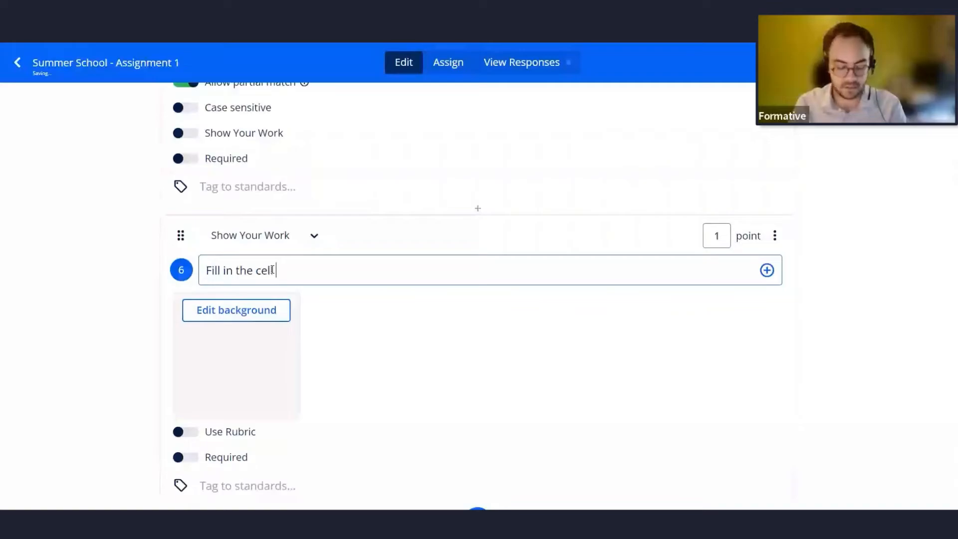
{"action": "type", "text": " diagram."}
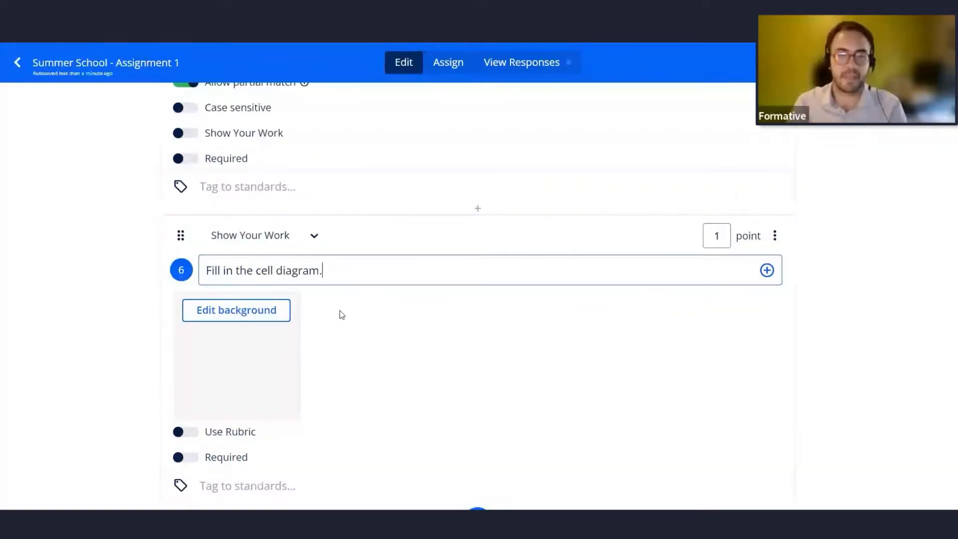
Open the background editor for question 6 and start uploading a picture as its background image.
{"action": "left_click", "coordinate": [407, 63]}
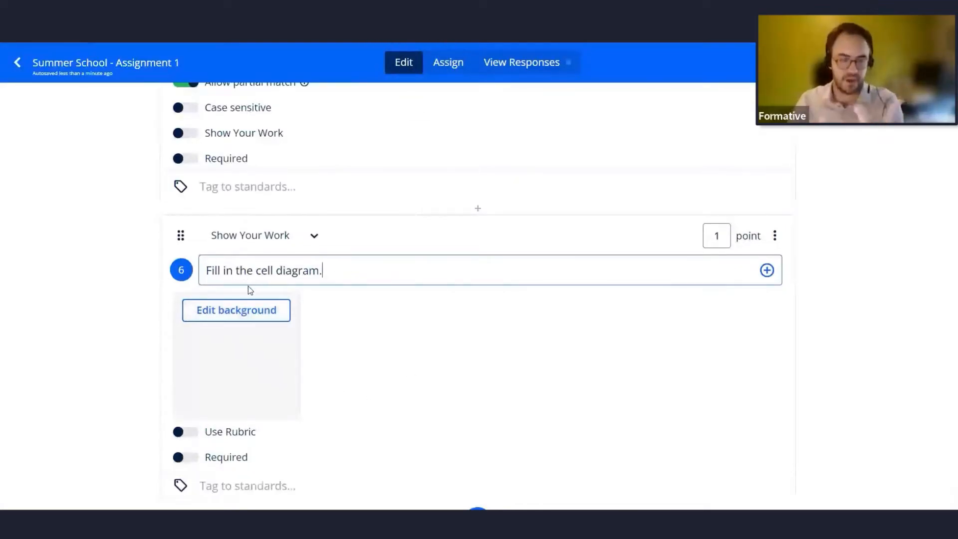
{"action": "left_click", "coordinate": [242, 311]}
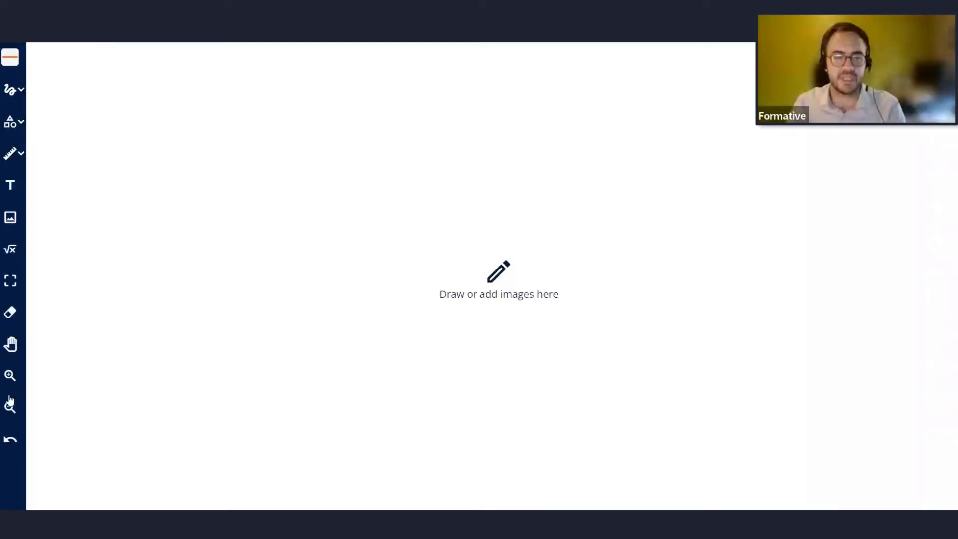
{"action": "left_click", "coordinate": [13, 221]}
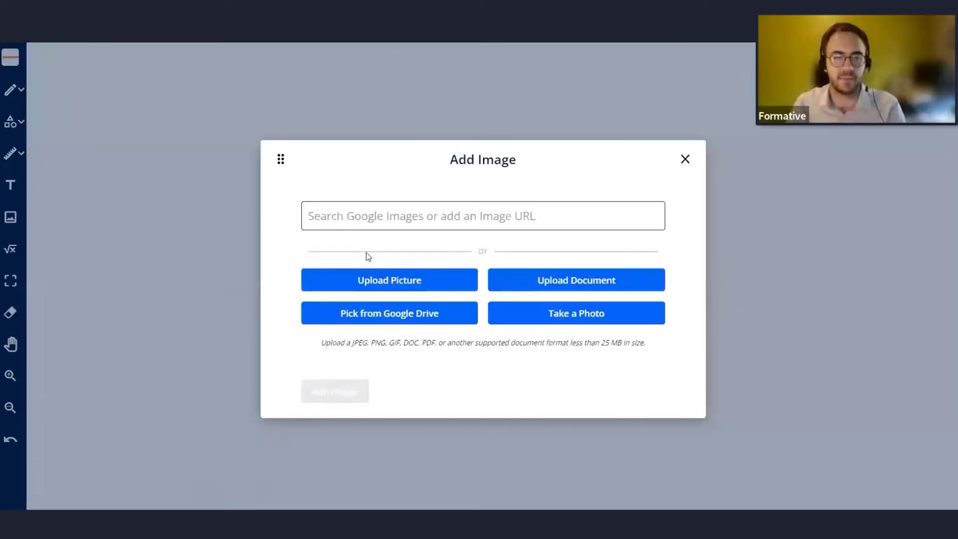
{"action": "left_click", "coordinate": [367, 278]}
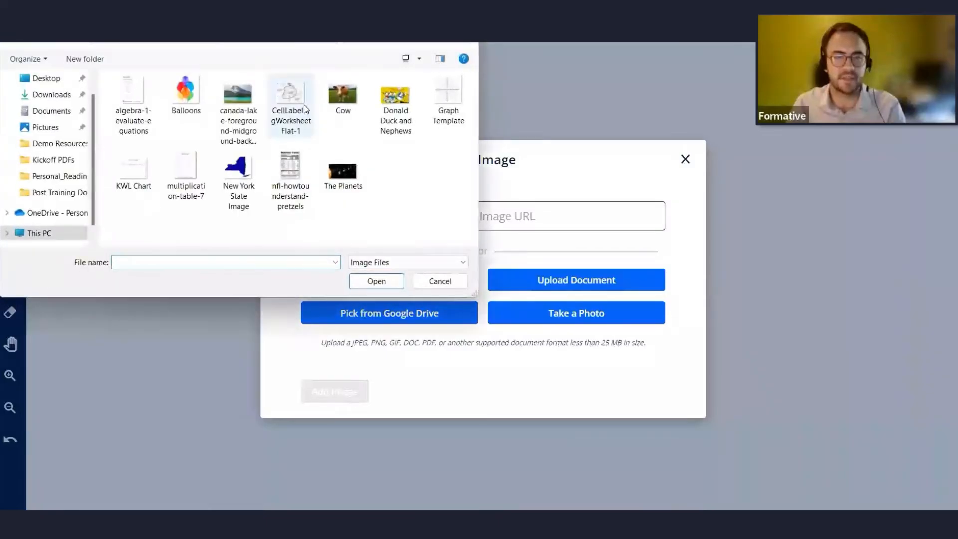
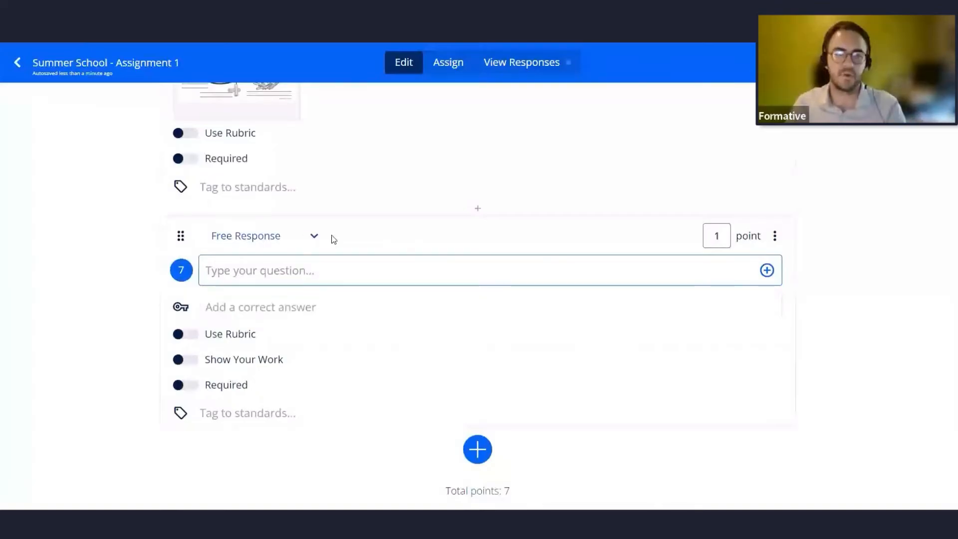
{"action": "left_click", "coordinate": [314, 237]}
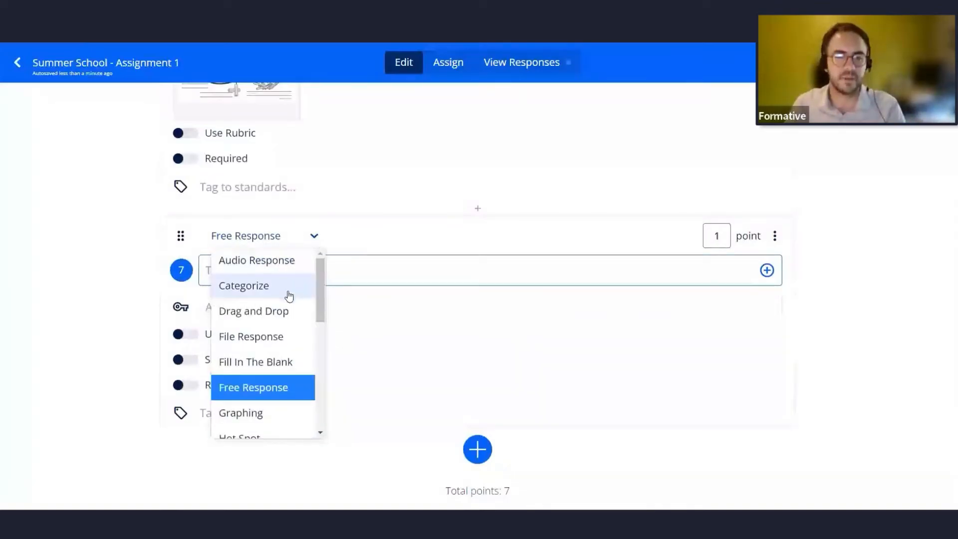
{"action": "scroll", "coordinate": [289, 299], "scroll_direction": "down", "scroll_amount": 5}
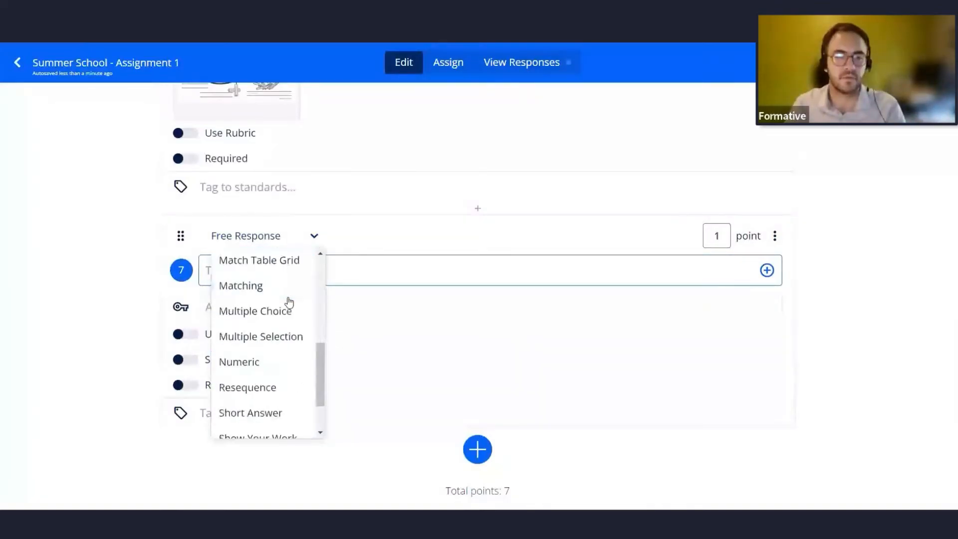
{"action": "left_click", "coordinate": [554, 151]}
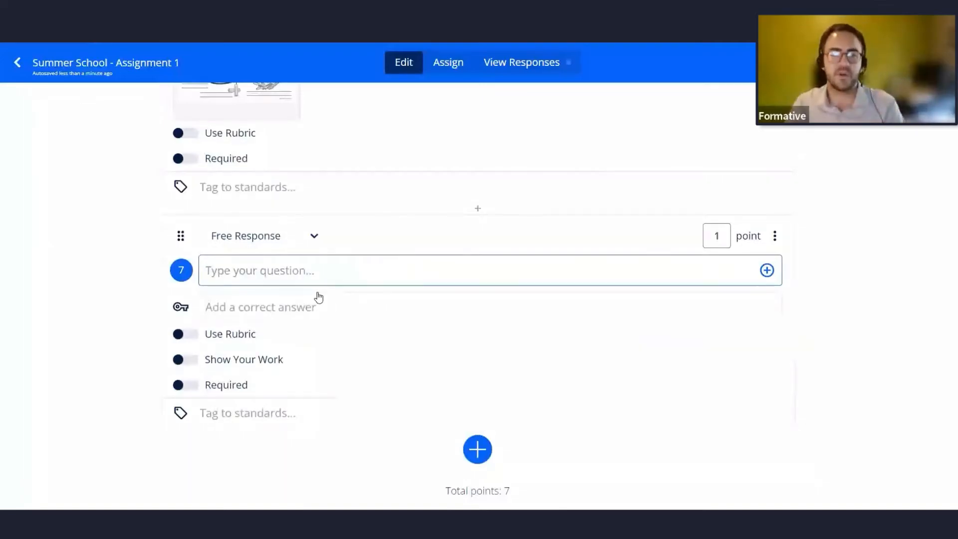
Enter What sport do you like to watch on TV? as the prompt of Free Response question 7.
{"action": "left_click", "coordinate": [561, 271]}
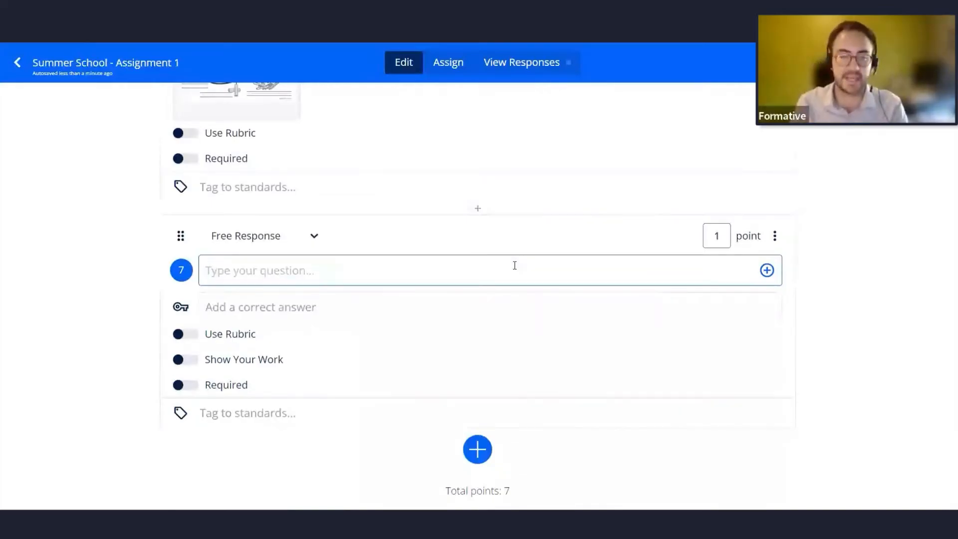
{"action": "type", "text": "W"}
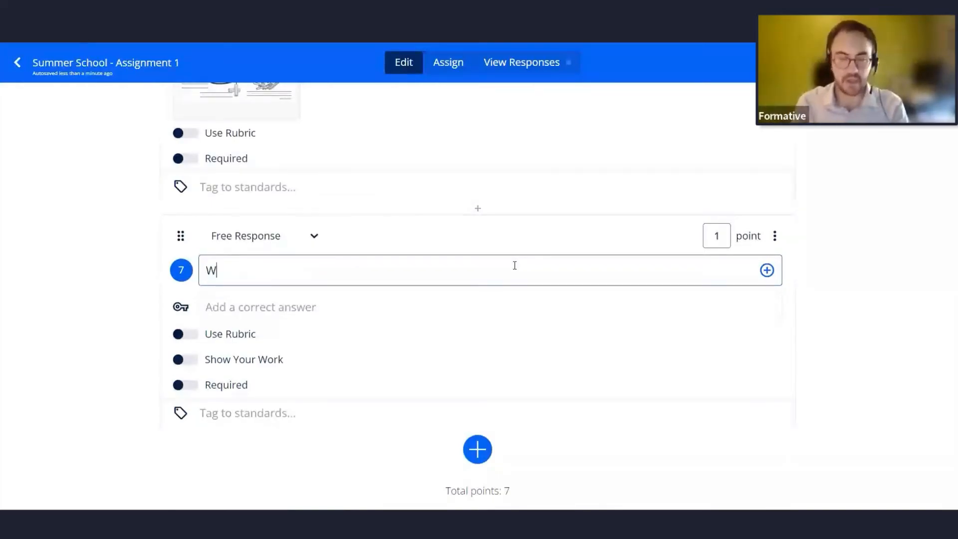
{"action": "type", "text": "hat sport do you"}
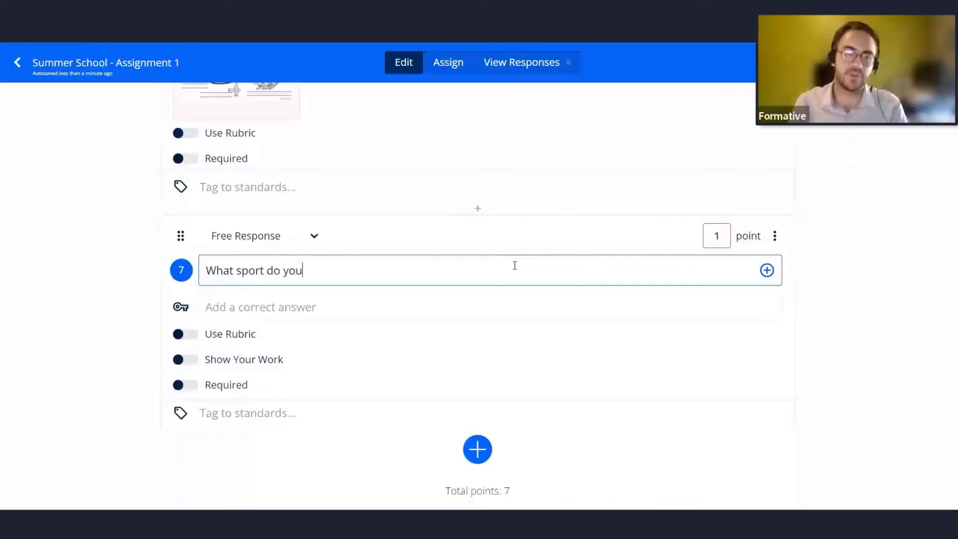
{"action": "type", "text": " like to watch on TV"}
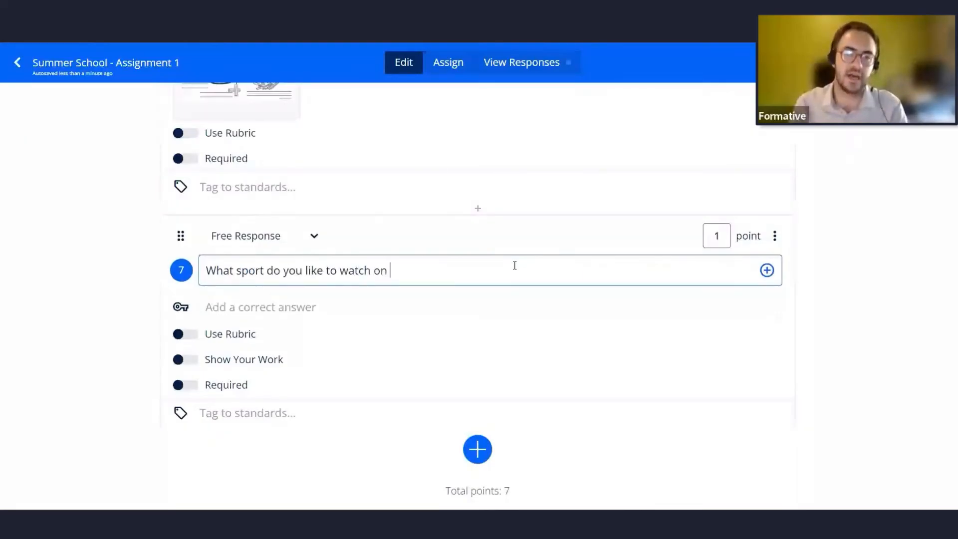
{"action": "key", "text": "BackSpace"}
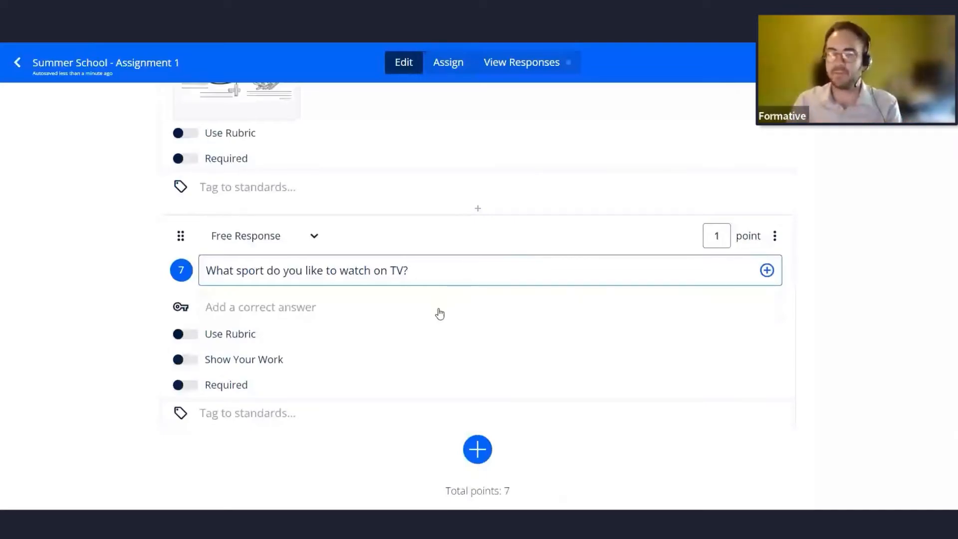
{"action": "left_click", "coordinate": [767, 274]}
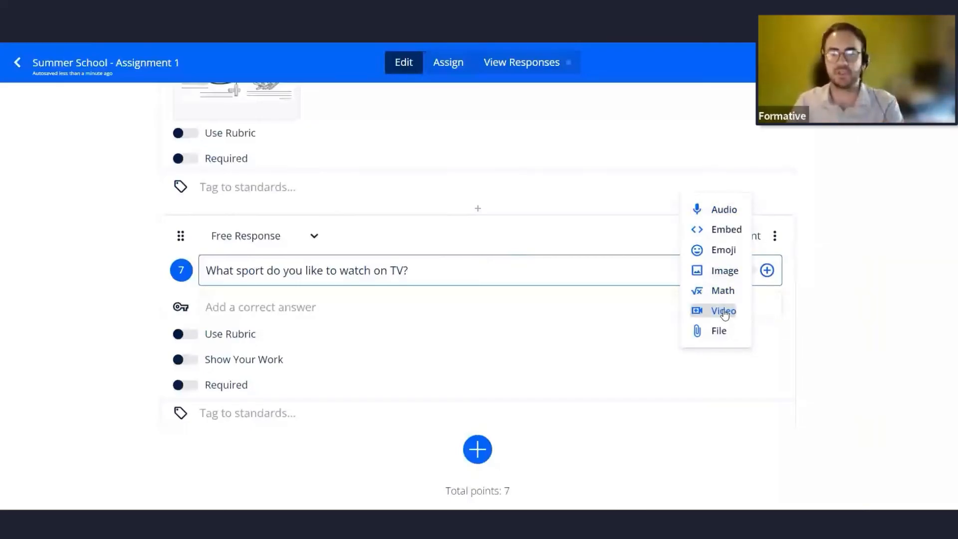
{"action": "left_click", "coordinate": [818, 296]}
{"action": "scroll", "coordinate": [819, 296], "scroll_direction": "up", "scroll_amount": 4}
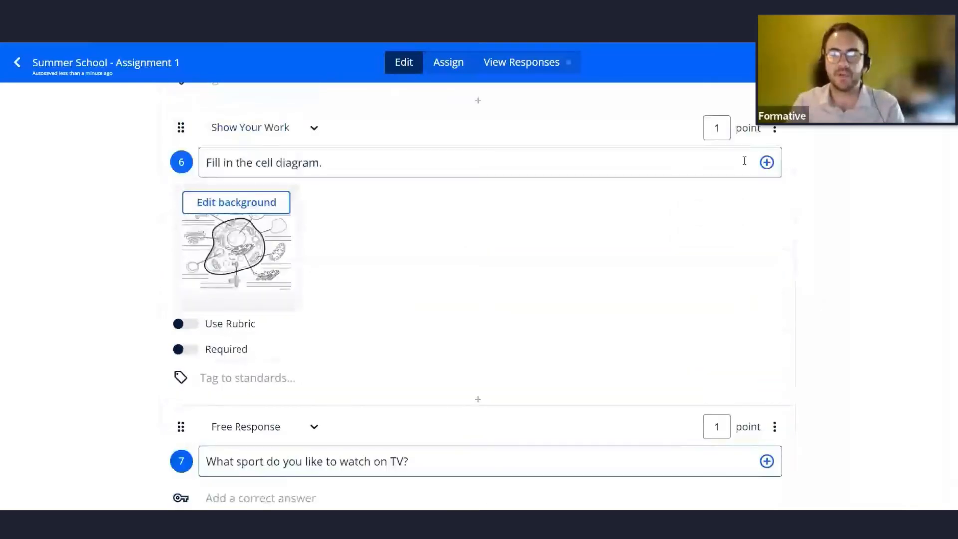
{"action": "scroll", "coordinate": [783, 196], "scroll_direction": "up", "scroll_amount": 6}
{"action": "scroll", "coordinate": [810, 334], "scroll_direction": "down", "scroll_amount": 9}
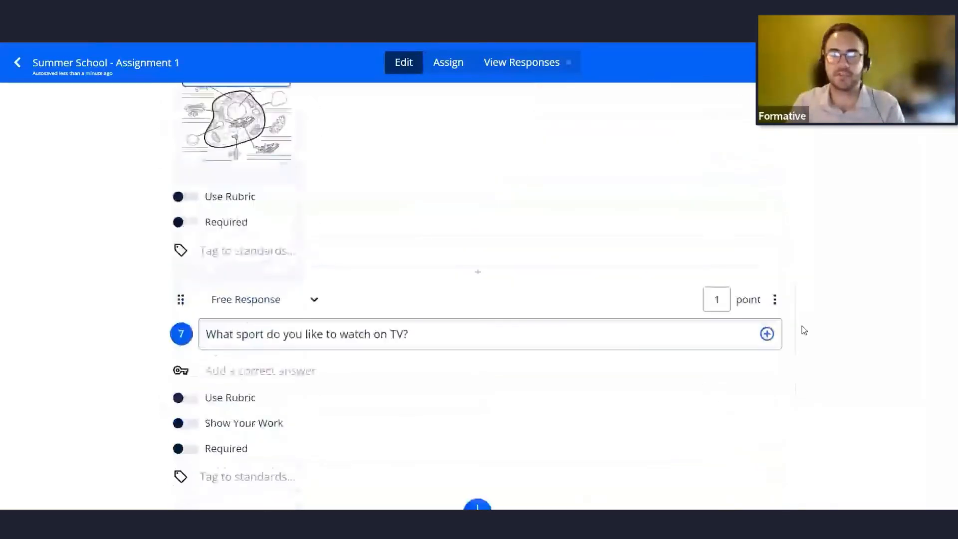
{"action": "scroll", "coordinate": [801, 326], "scroll_direction": "down", "scroll_amount": 3}
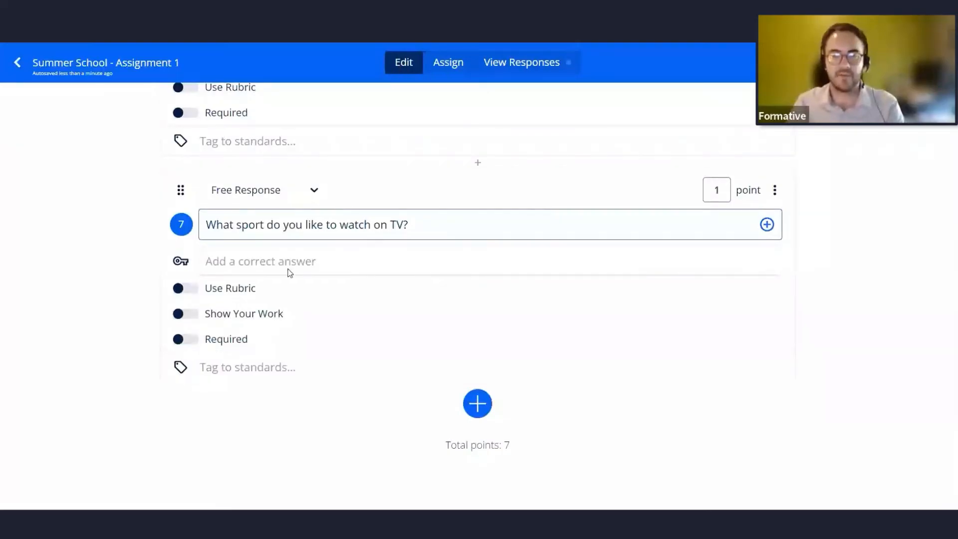
Preview question 7 in the student view and examine the options for attaching media to a response.
{"action": "key", "text": "ctrl+Tab"}
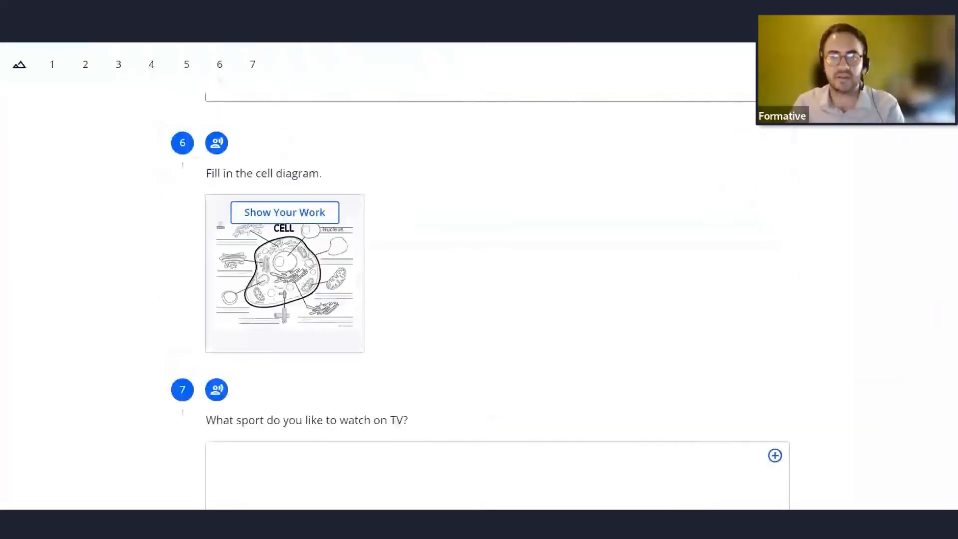
{"action": "scroll", "coordinate": [543, 250], "scroll_direction": "down", "scroll_amount": 5}
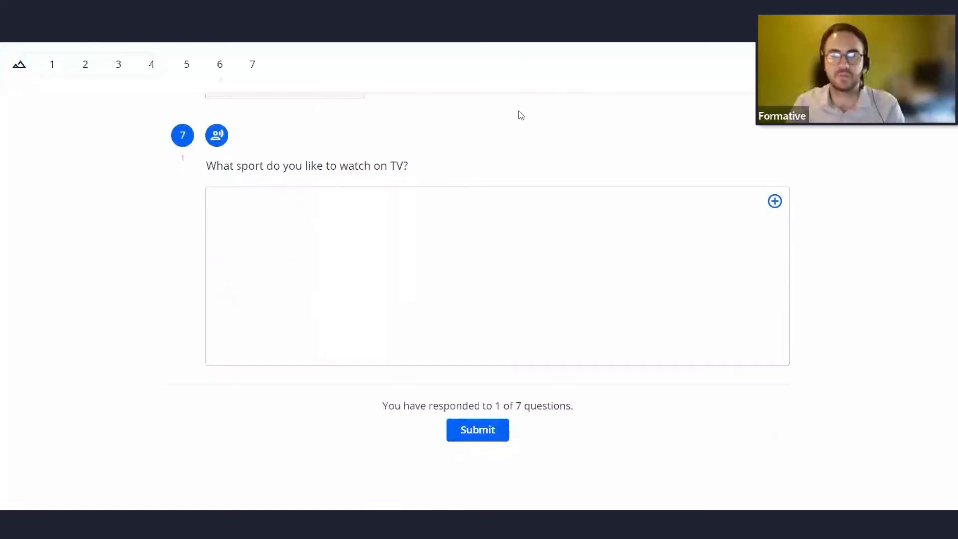
{"action": "left_click_drag", "start_coordinate": [216, 169], "coordinate": [456, 171]}
{"action": "left_click", "coordinate": [484, 177]}
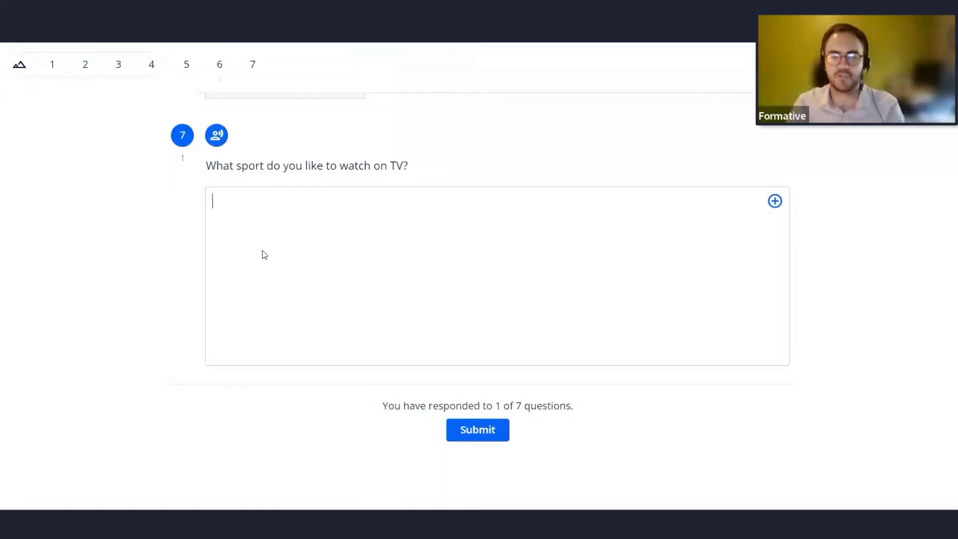
{"action": "left_click", "coordinate": [776, 201]}
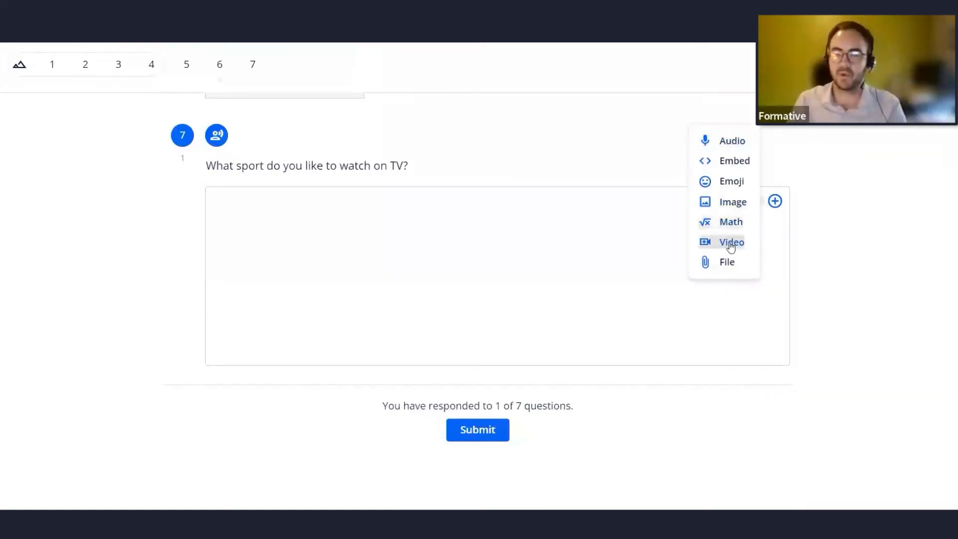
{"action": "left_click", "coordinate": [812, 246]}
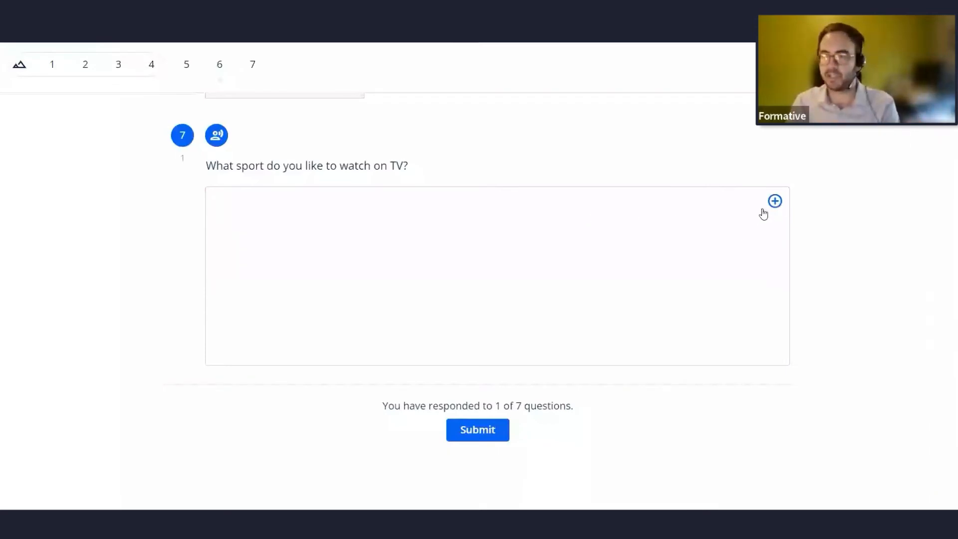
{"action": "left_click_drag", "start_coordinate": [414, 167], "coordinate": [205, 163]}
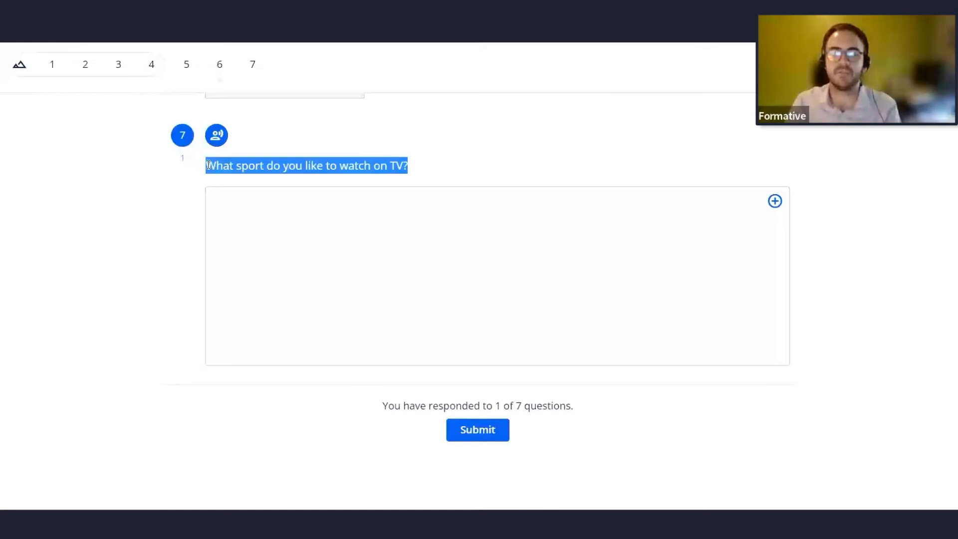
{"action": "left_click", "coordinate": [391, 179]}
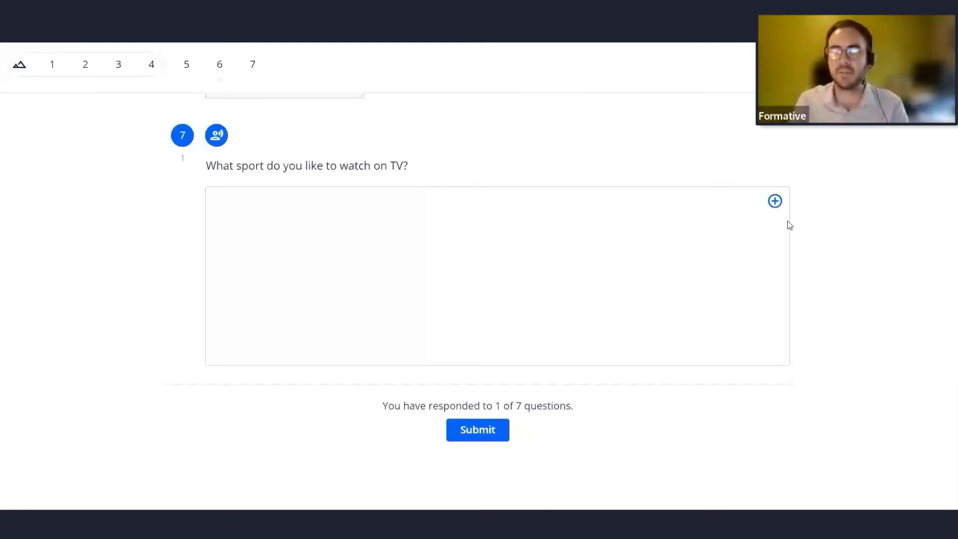
{"action": "left_click", "coordinate": [775, 201]}
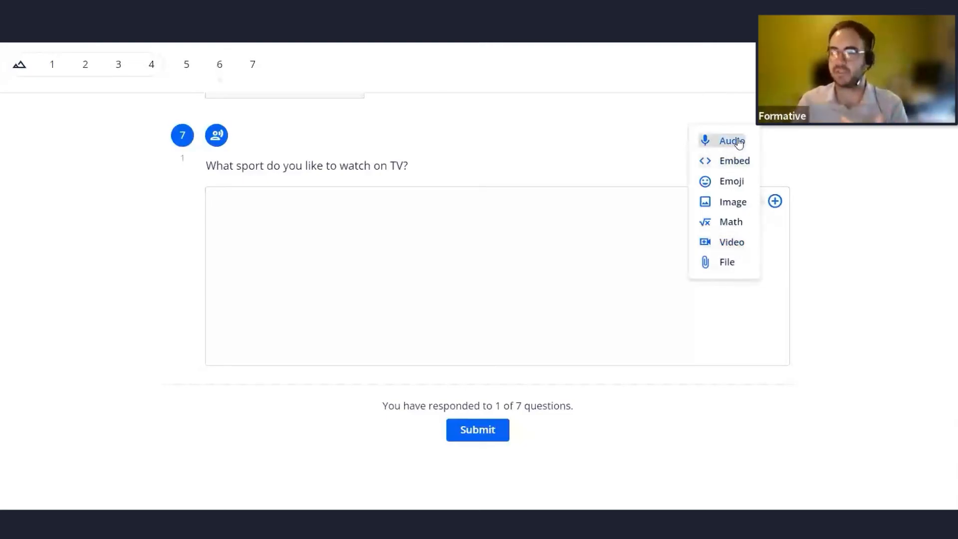
{"action": "left_click", "coordinate": [833, 156]}
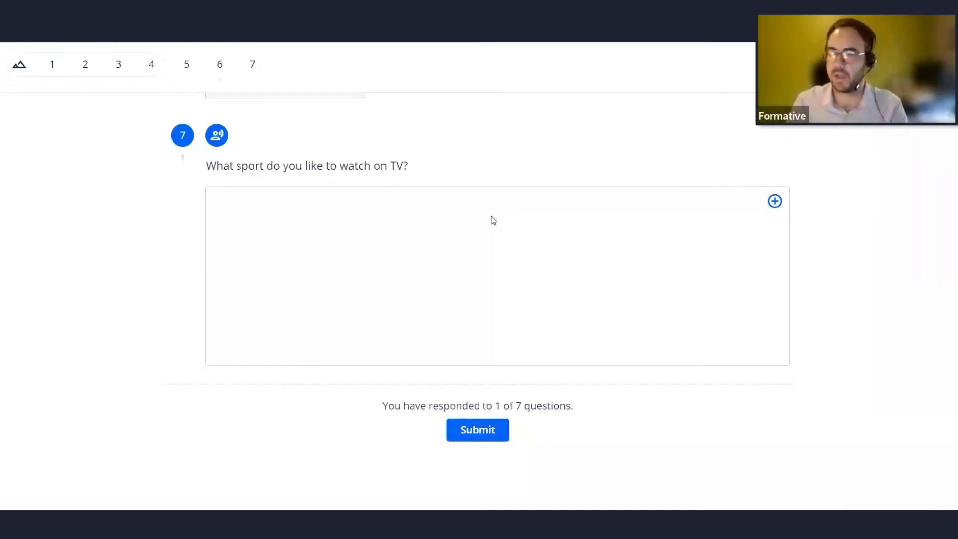
Open View Responses and review the student's submitted response to question 6.
{"action": "left_click", "coordinate": [246, 22]}
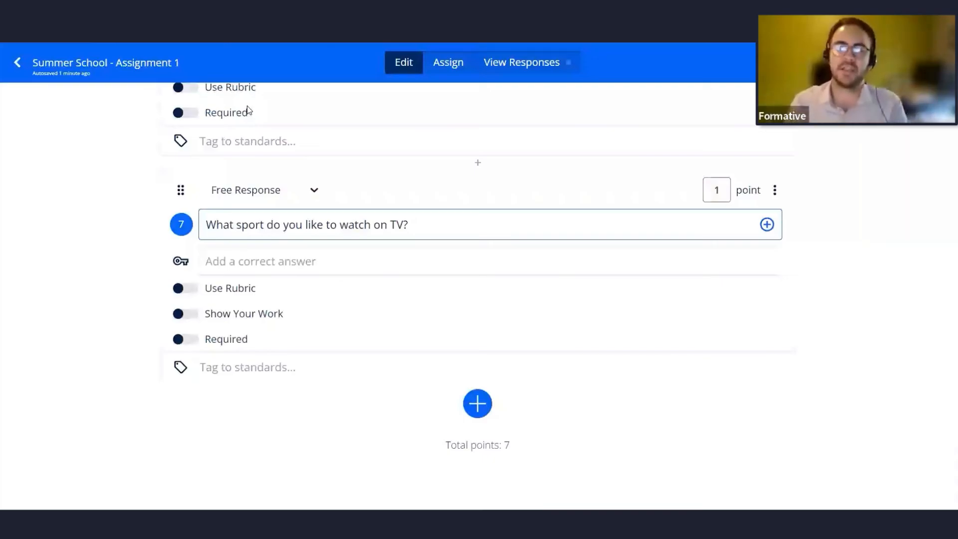
{"action": "left_click", "coordinate": [549, 67]}
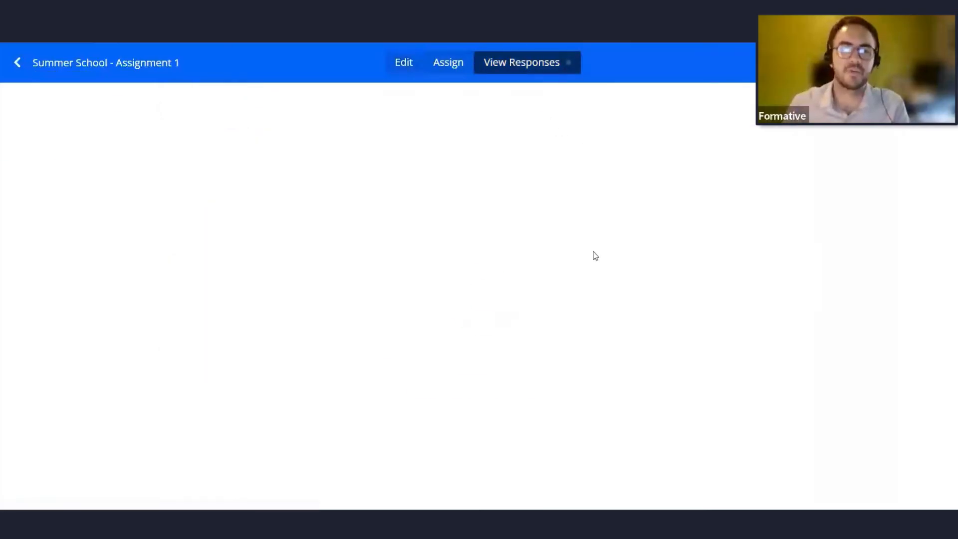
{"action": "left_click", "coordinate": [59, 202]}
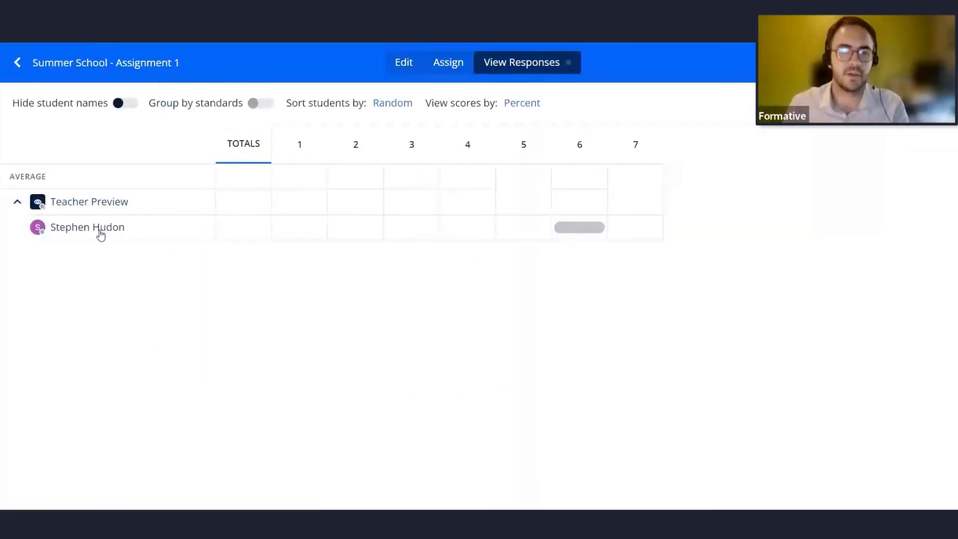
{"action": "left_click", "coordinate": [579, 228]}
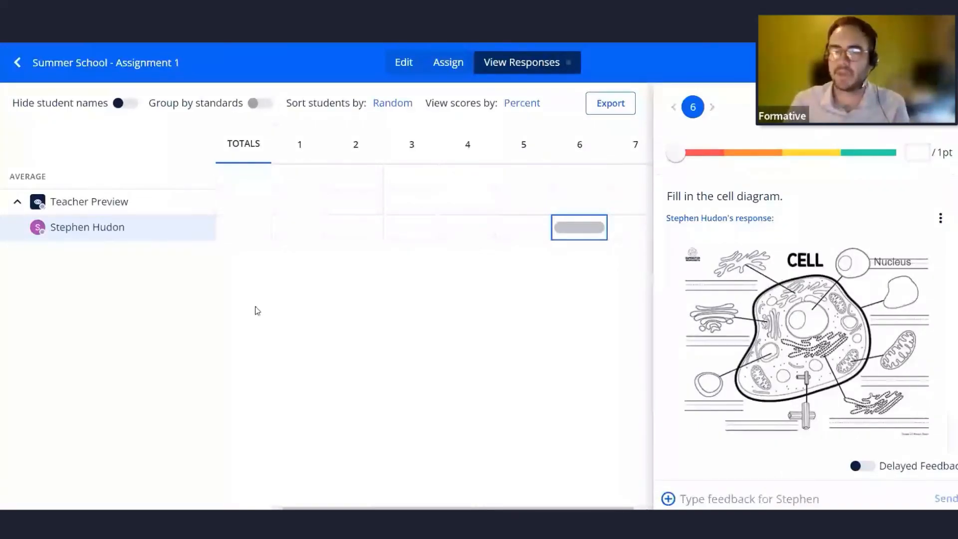
{"action": "left_click", "coordinate": [579, 145]}
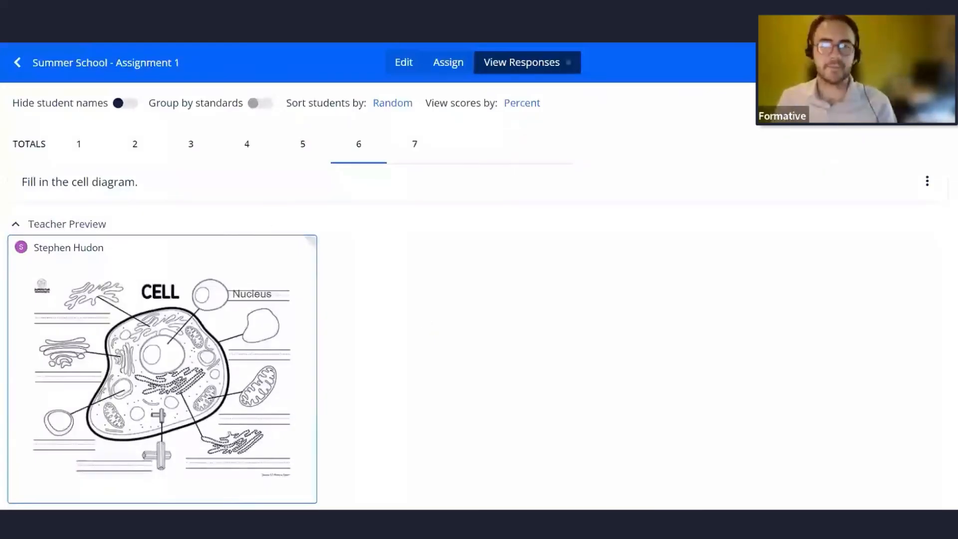
{"action": "key", "text": "alt+Tab"}
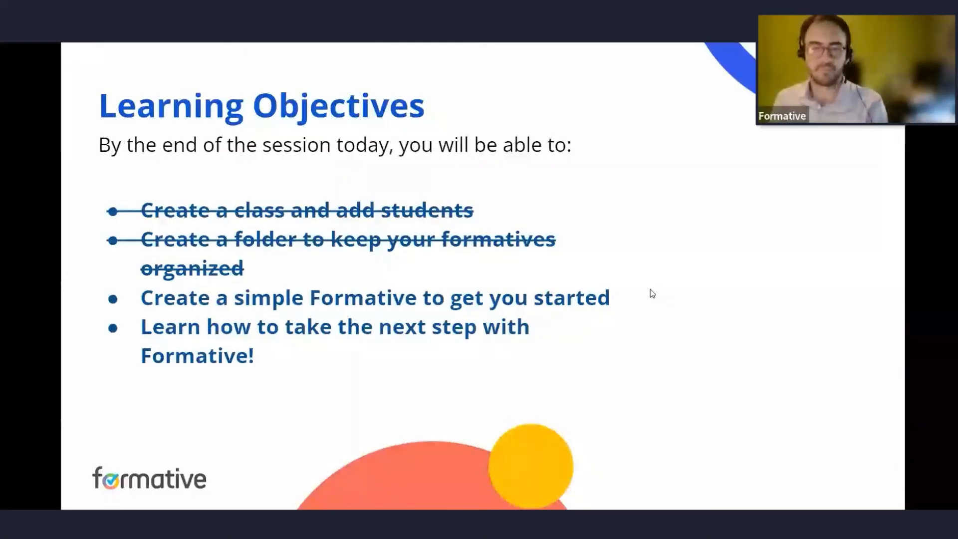
{"action": "key", "text": "alt+Tab"}
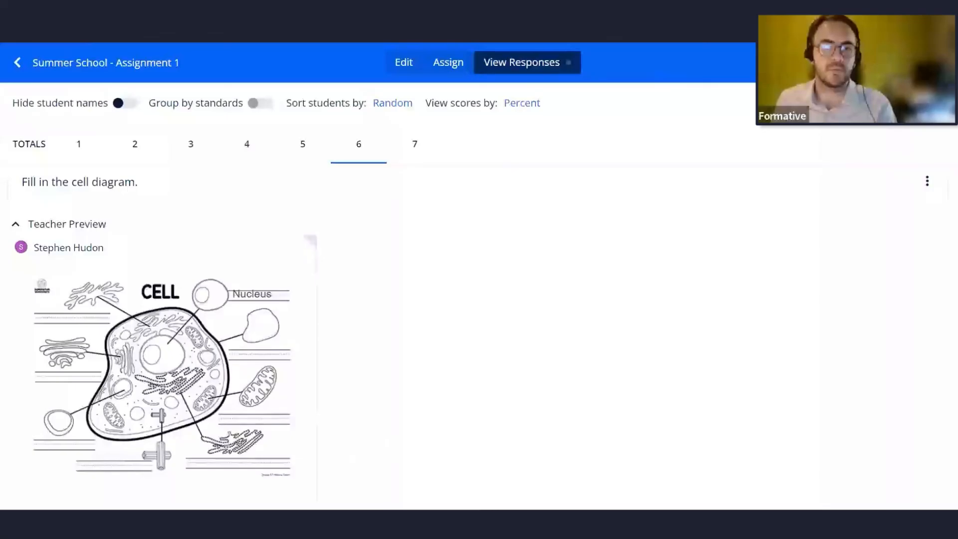
Return to editing and scroll through the questions of the formative.
{"action": "left_click", "coordinate": [407, 64]}
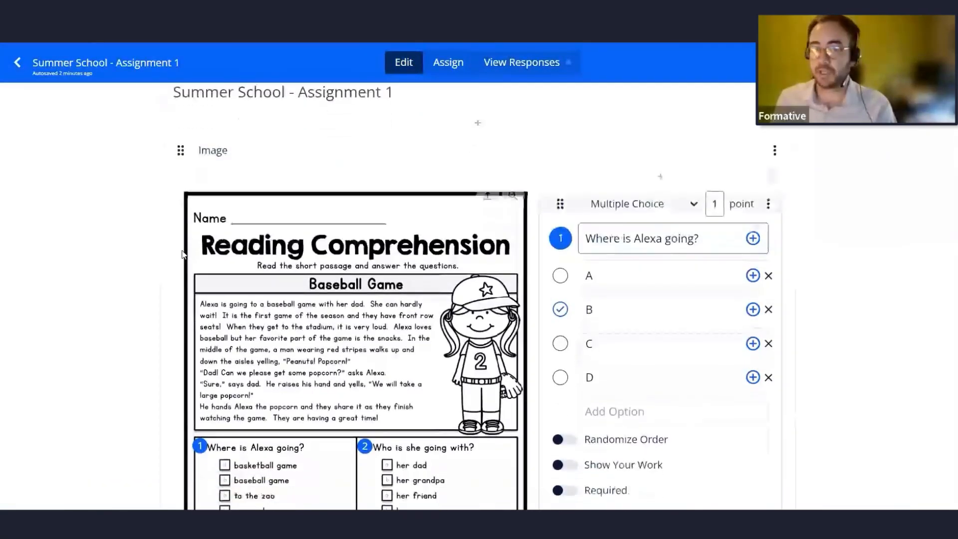
{"action": "scroll", "coordinate": [182, 254], "scroll_direction": "down", "scroll_amount": 15}
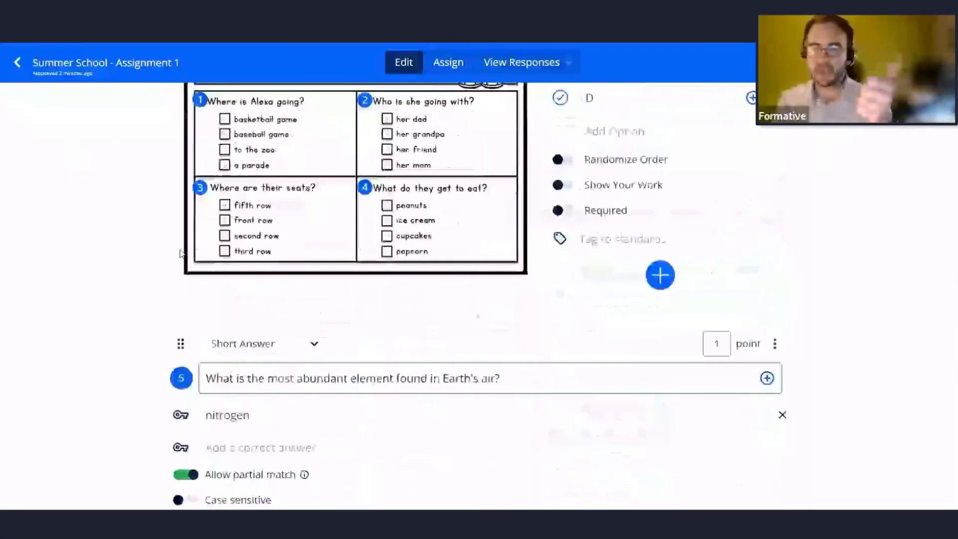
{"action": "scroll", "coordinate": [181, 253], "scroll_direction": "down", "scroll_amount": 10}
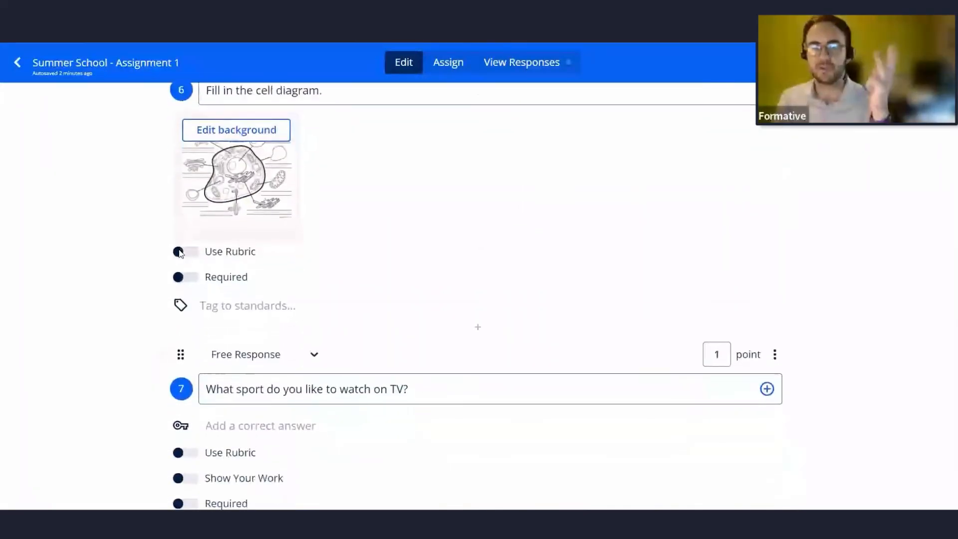
{"action": "scroll", "coordinate": [180, 253], "scroll_direction": "down", "scroll_amount": 4}
{"action": "scroll", "coordinate": [177, 261], "scroll_direction": "up", "scroll_amount": 10}
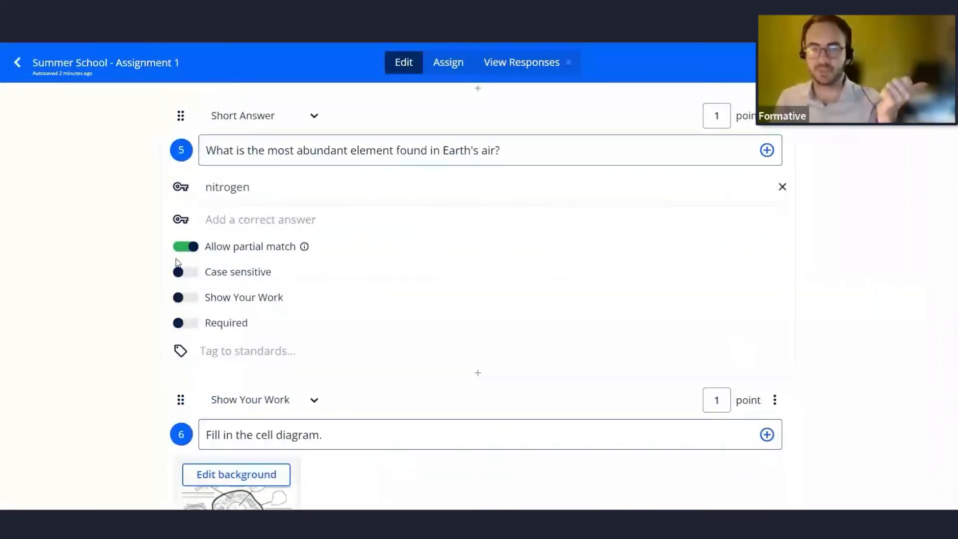
{"action": "scroll", "coordinate": [176, 259], "scroll_direction": "down", "scroll_amount": 10}
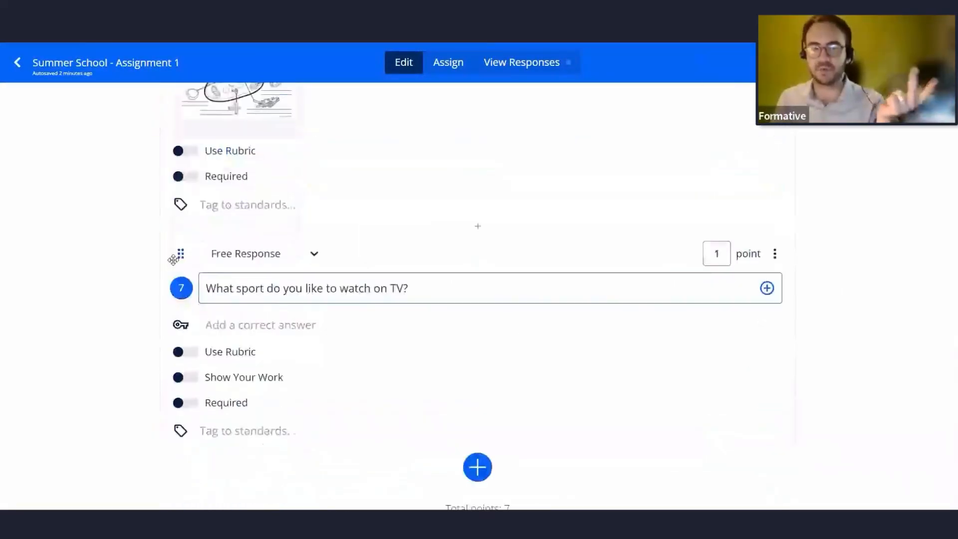
{"action": "scroll", "coordinate": [172, 259], "scroll_direction": "down", "scroll_amount": 2}
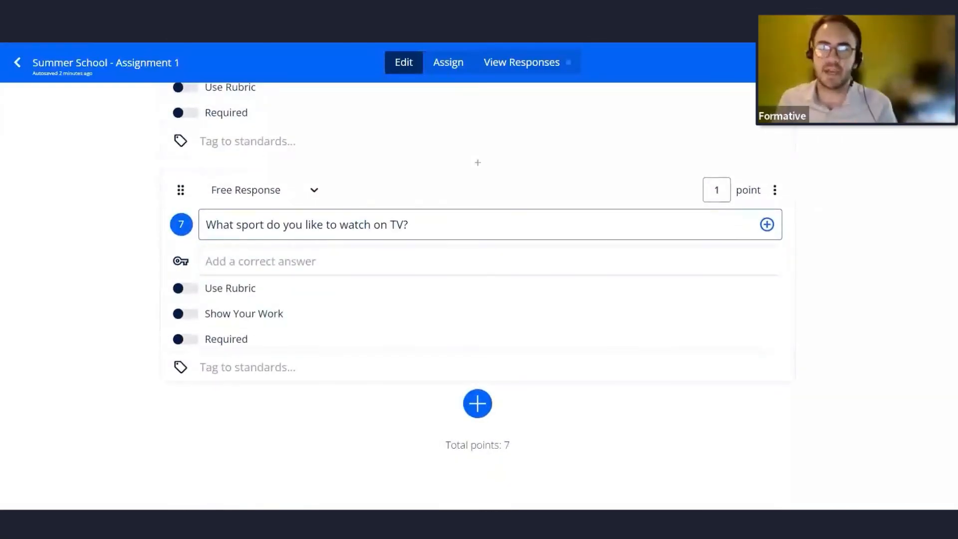
Open formative.com in a new tab and browse its help and training resources.
{"action": "key", "text": "ctrl+t"}
{"action": "type", "text": "format"}
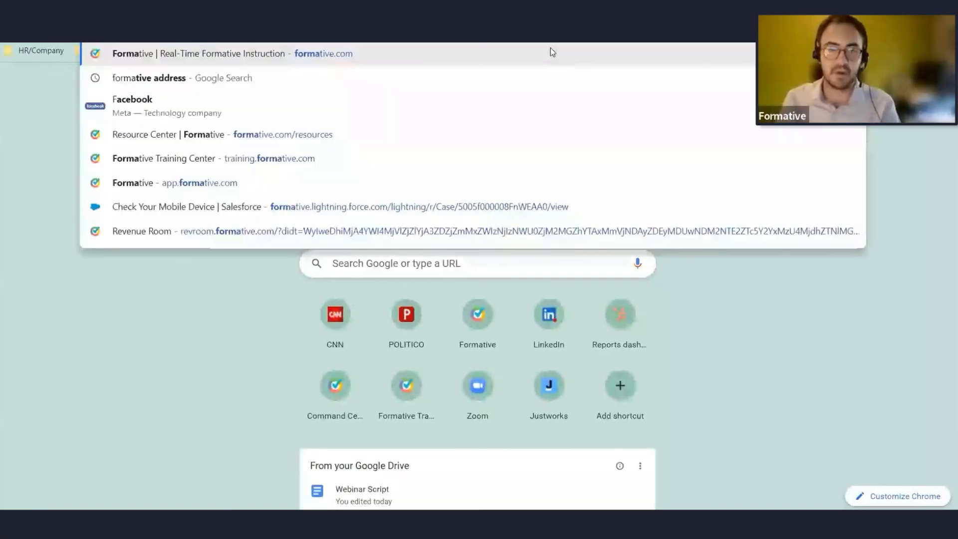
{"action": "type", "text": "ive.com"}
{"action": "key", "text": "Return"}
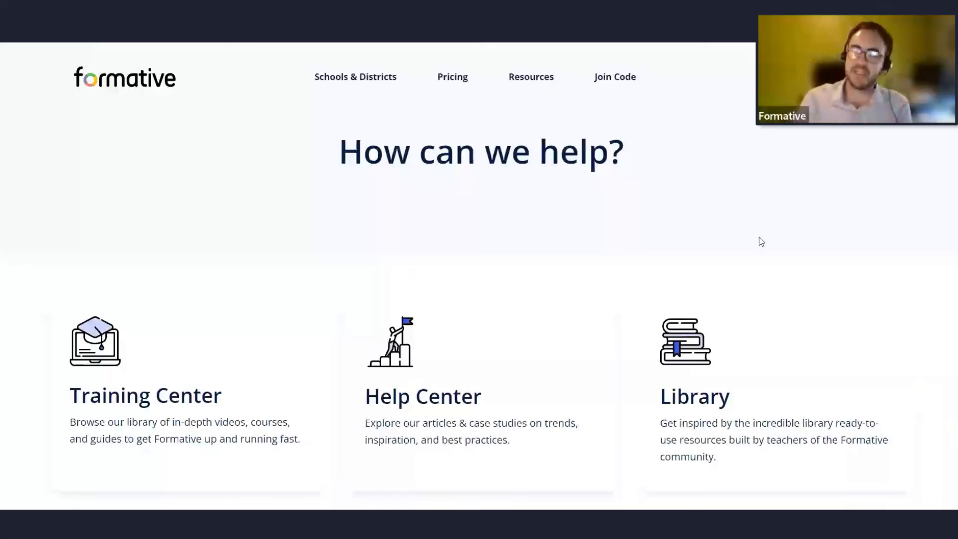
{"action": "scroll", "coordinate": [249, 204], "scroll_direction": "down", "scroll_amount": 3}
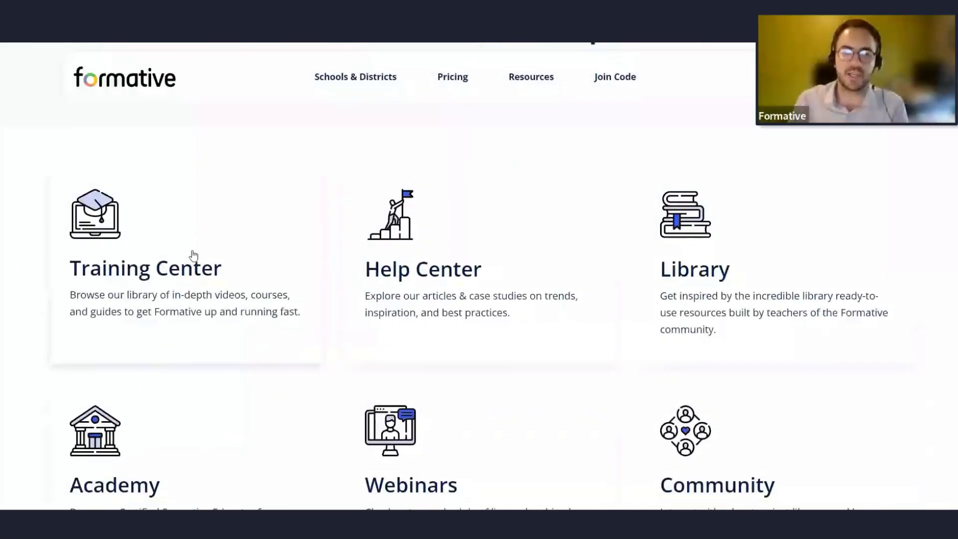
{"action": "scroll", "coordinate": [192, 255], "scroll_direction": "down", "scroll_amount": 2}
{"action": "scroll", "coordinate": [459, 280], "scroll_direction": "up", "scroll_amount": 2}
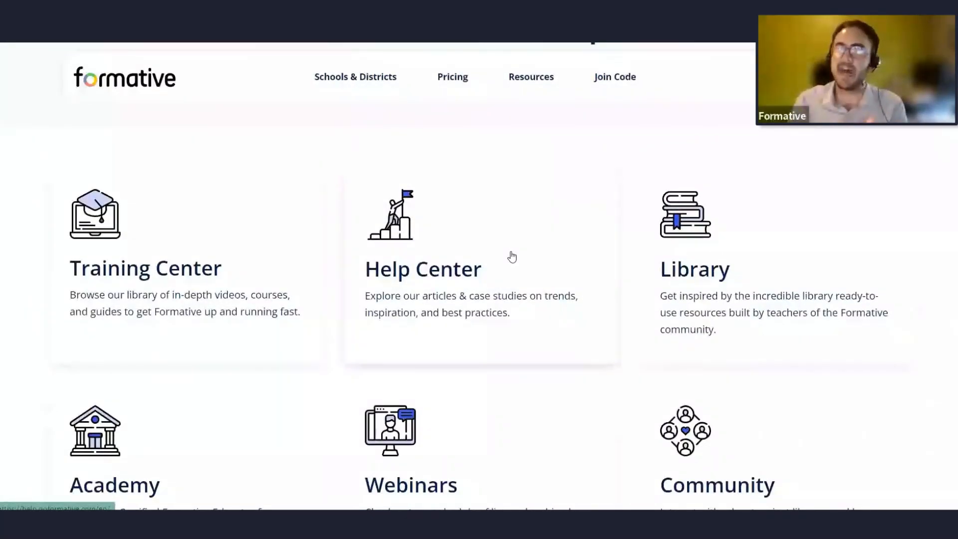
{"action": "scroll", "coordinate": [499, 243], "scroll_direction": "down", "scroll_amount": 3}
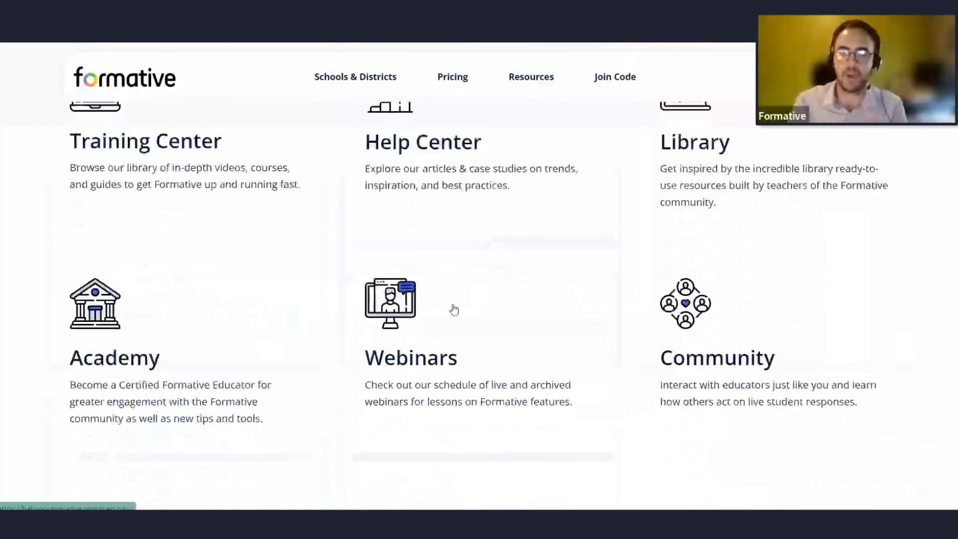